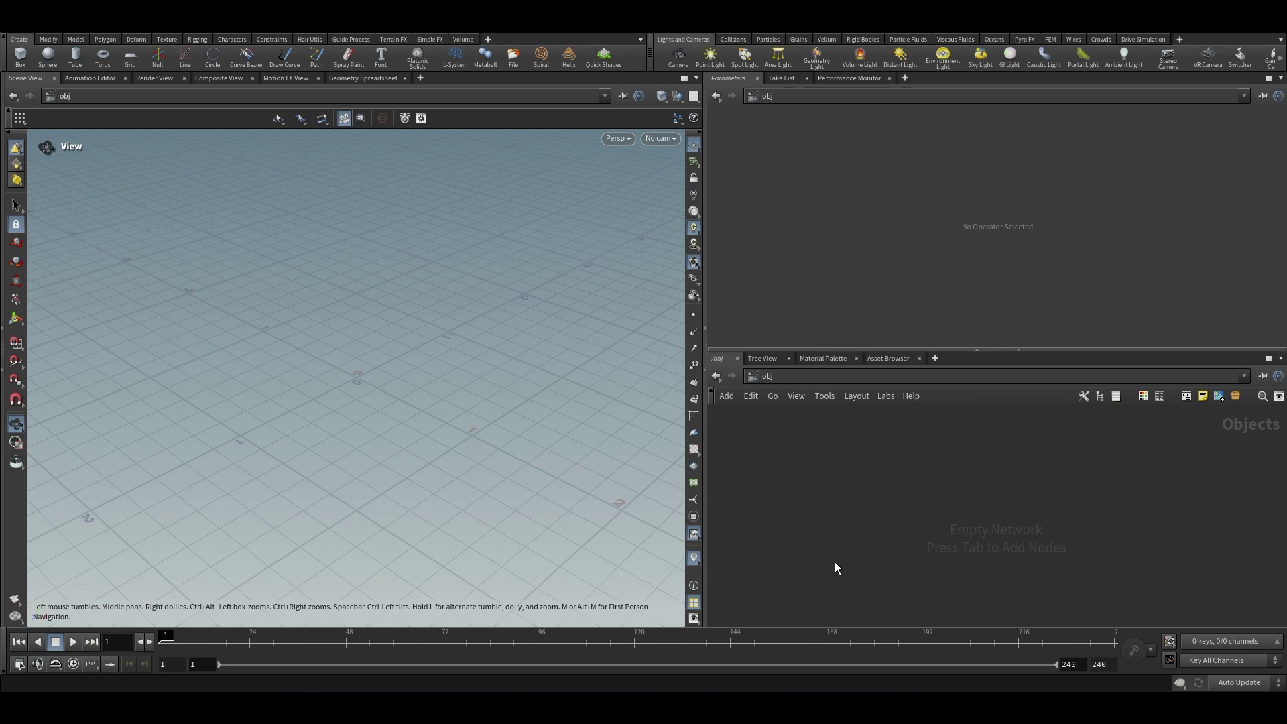
Create a Geometry object holding a grid and frame it in the viewport
key("Tab")
type("geo")
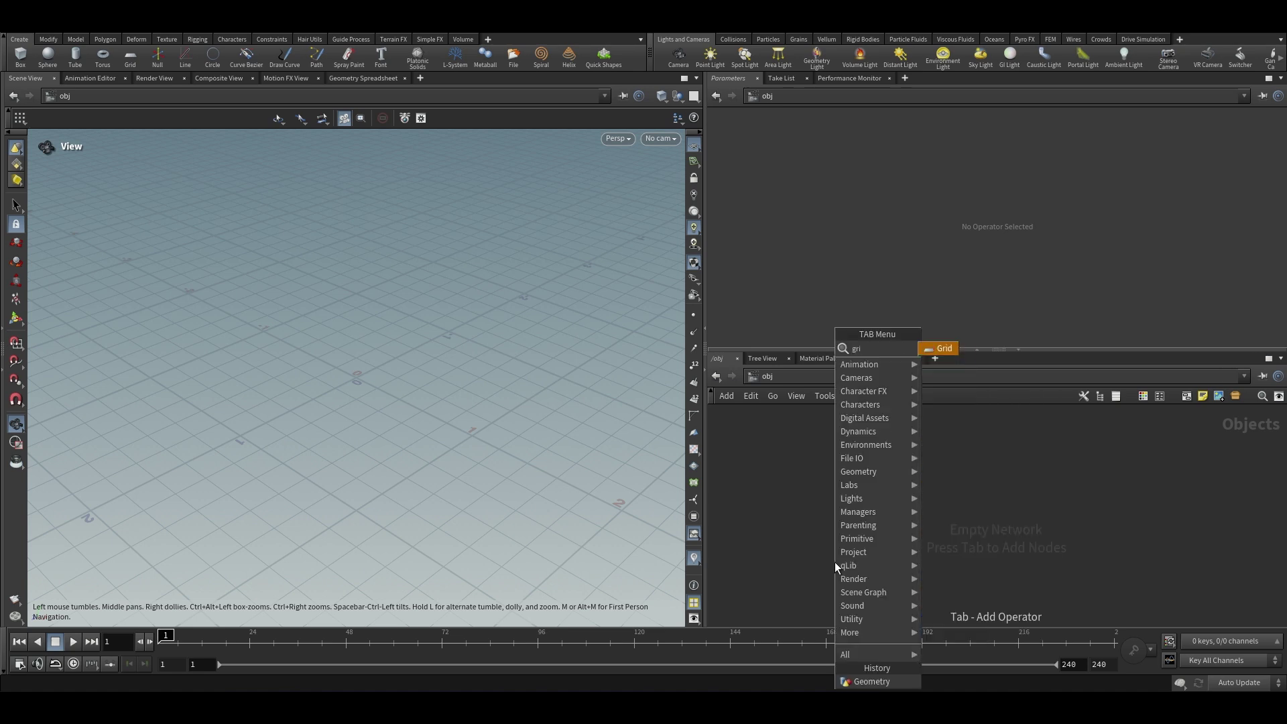
key("Return")
left_click(991, 498)
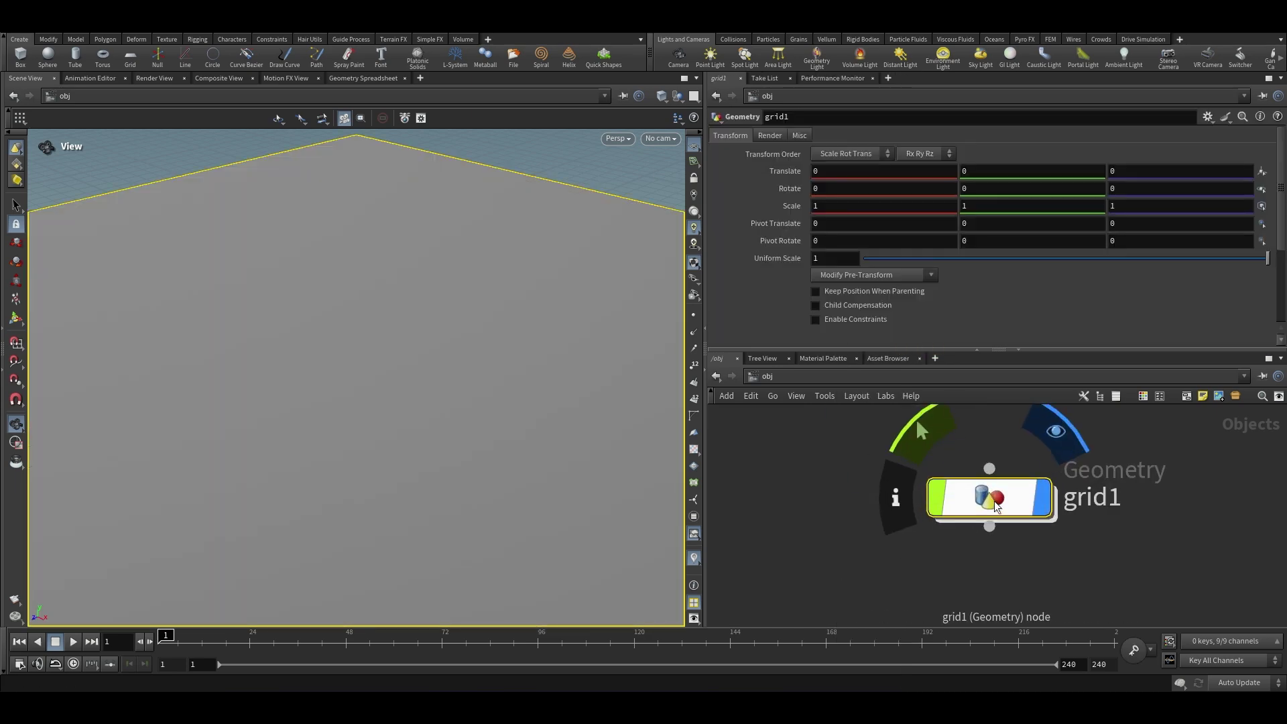
key("f")
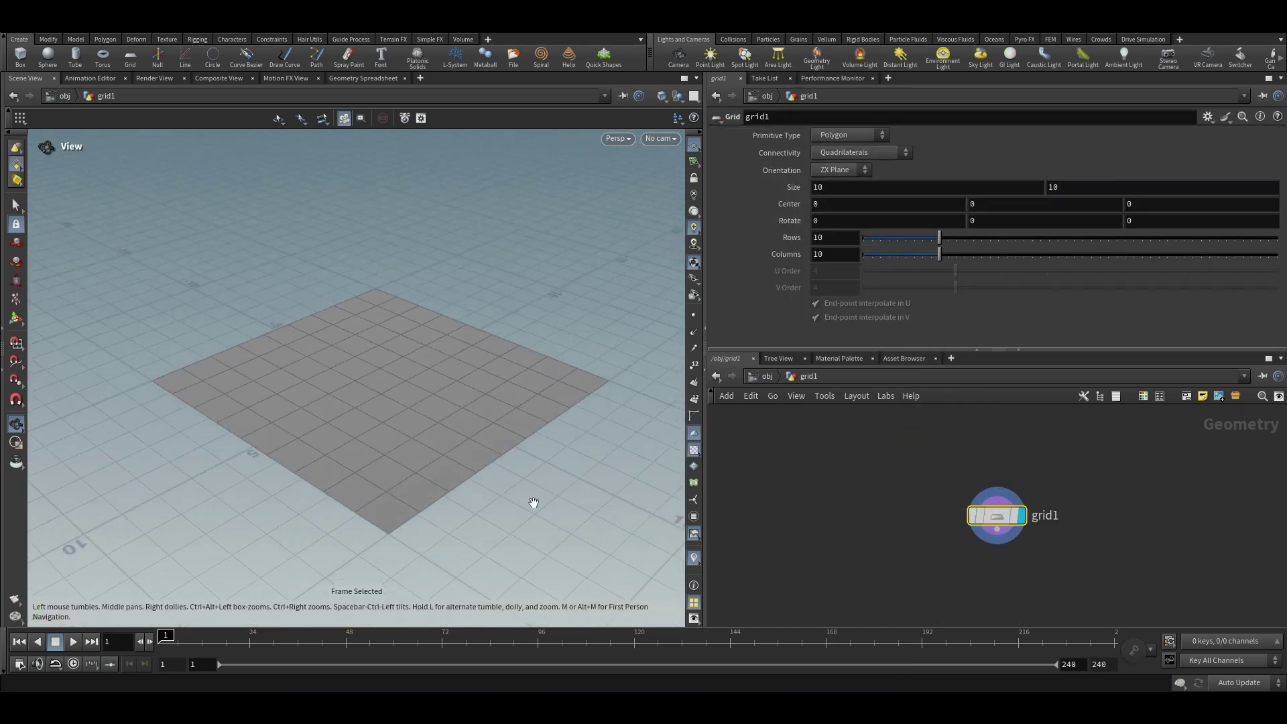
Add an Add SOP below the grid set to delete geometry but keep the points
key("Tab")
type("add")
key("Return")
left_click(846, 151)
Add a Point Velocity SOP below add1
scroll(887, 452, "down", 2)
scroll(999, 547, "up", 2)
key("Tab")
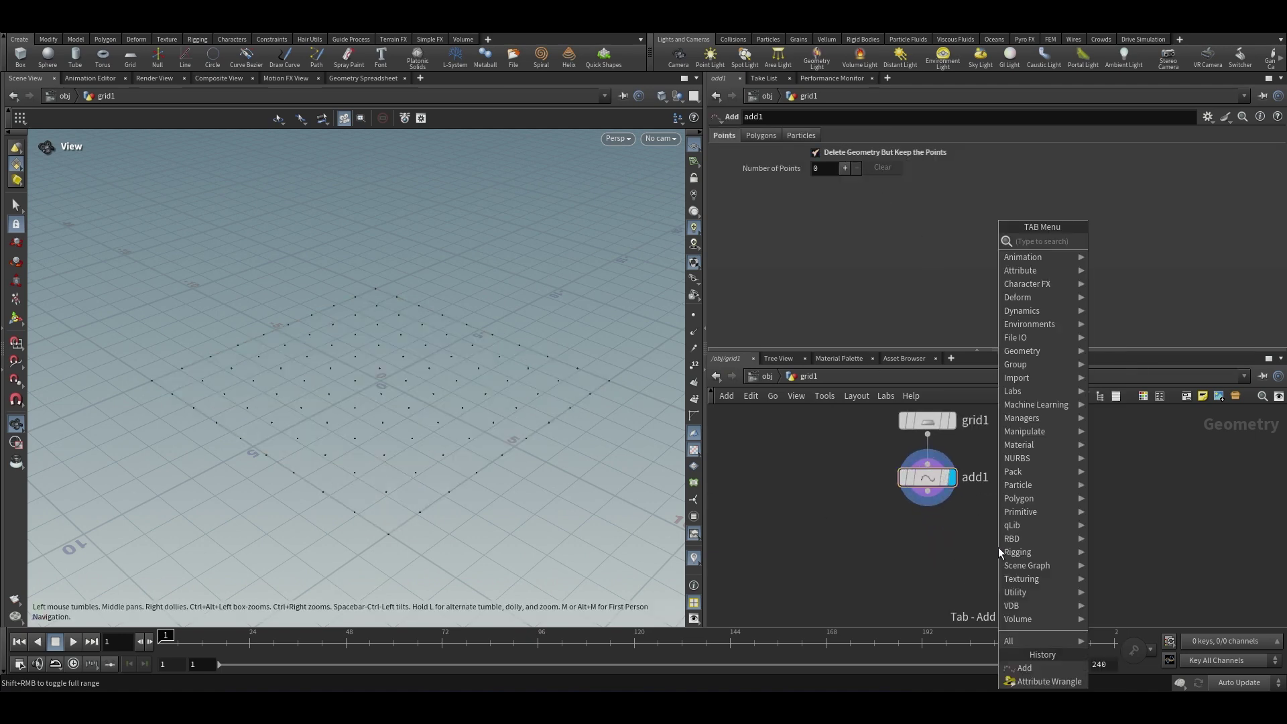
type("veloc")
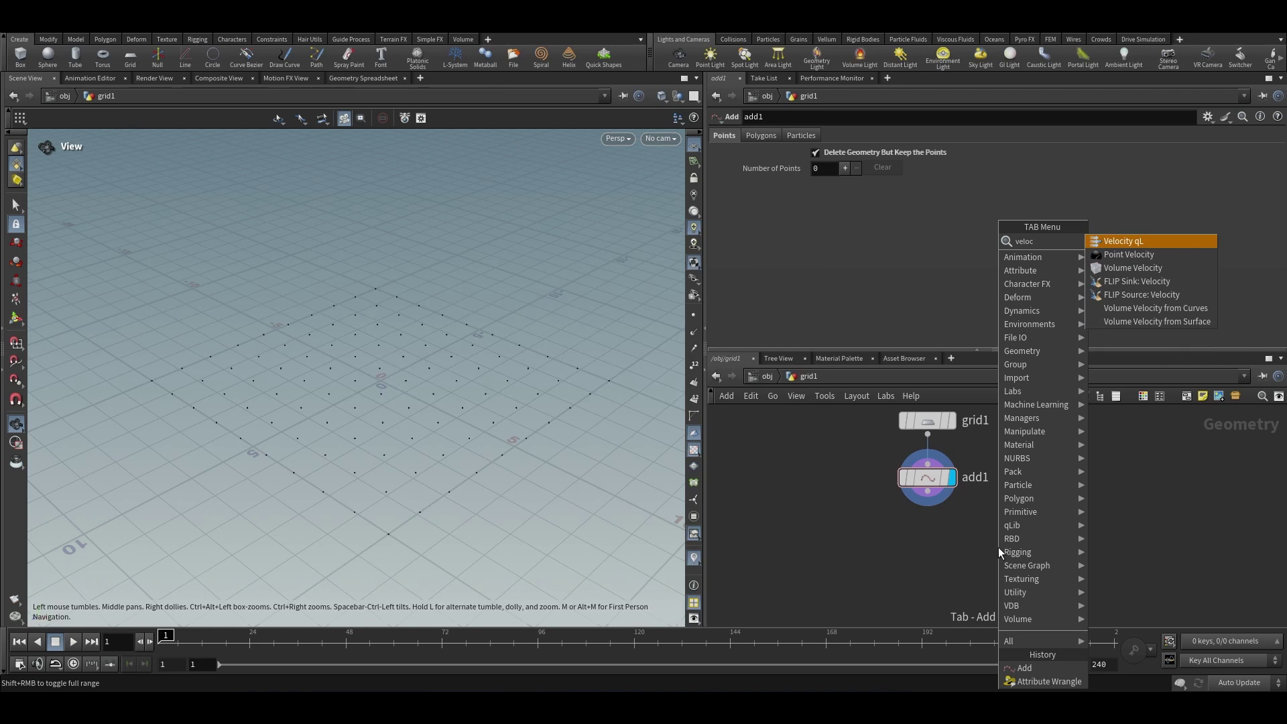
key("Down")
key("Return")
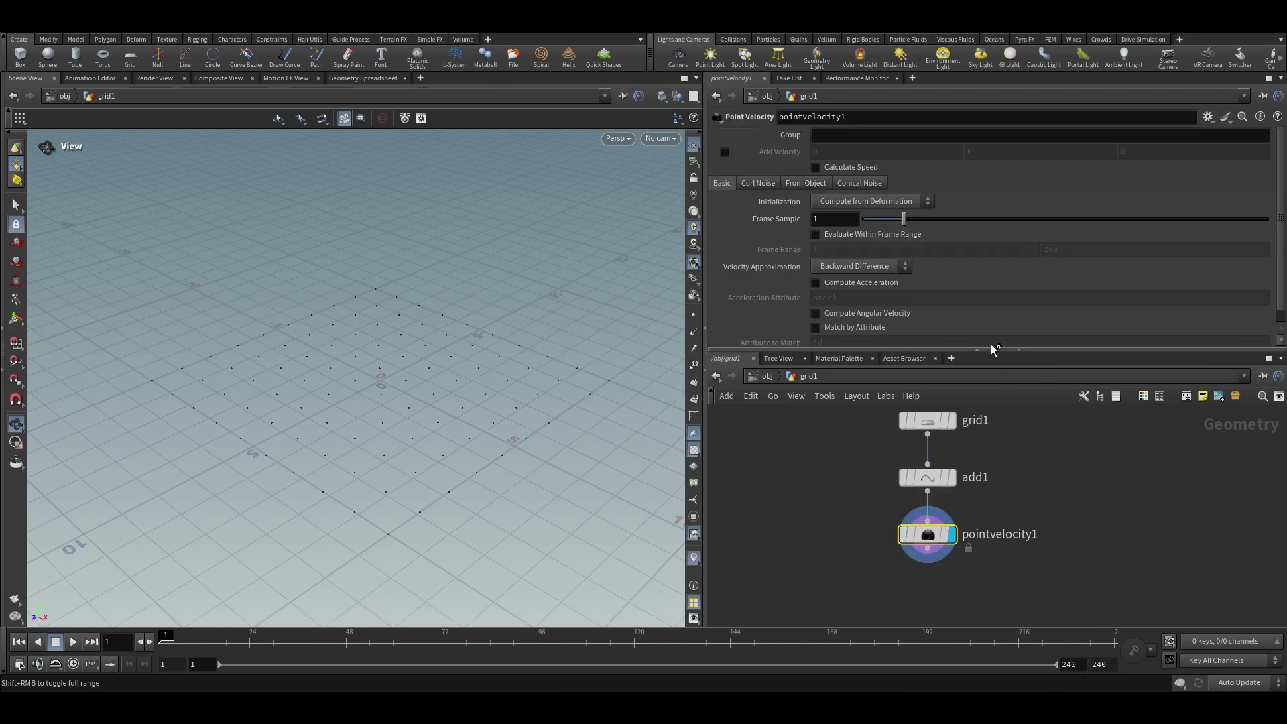
Enable Add Curl Noise on pointvelocity1 and lower Swirl Size to 0.73
left_click(758, 183)
left_click(815, 200)
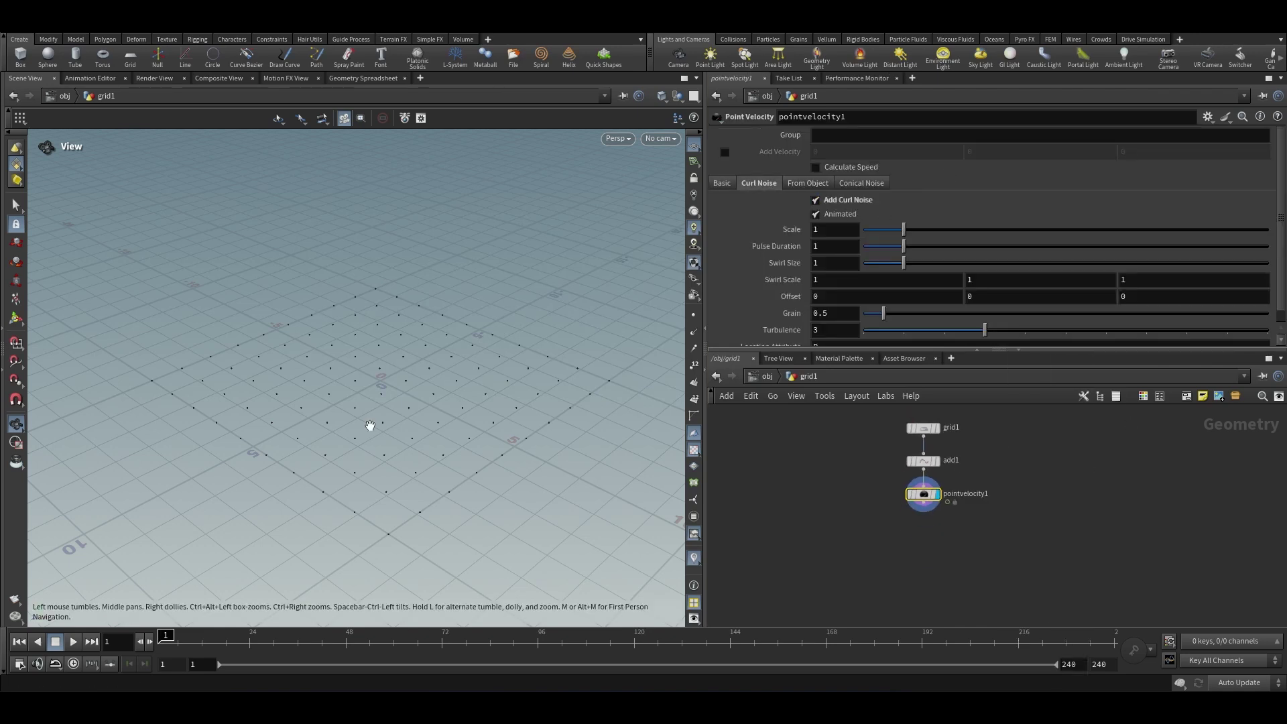
right_click_drag(224, 436, 526, 428)
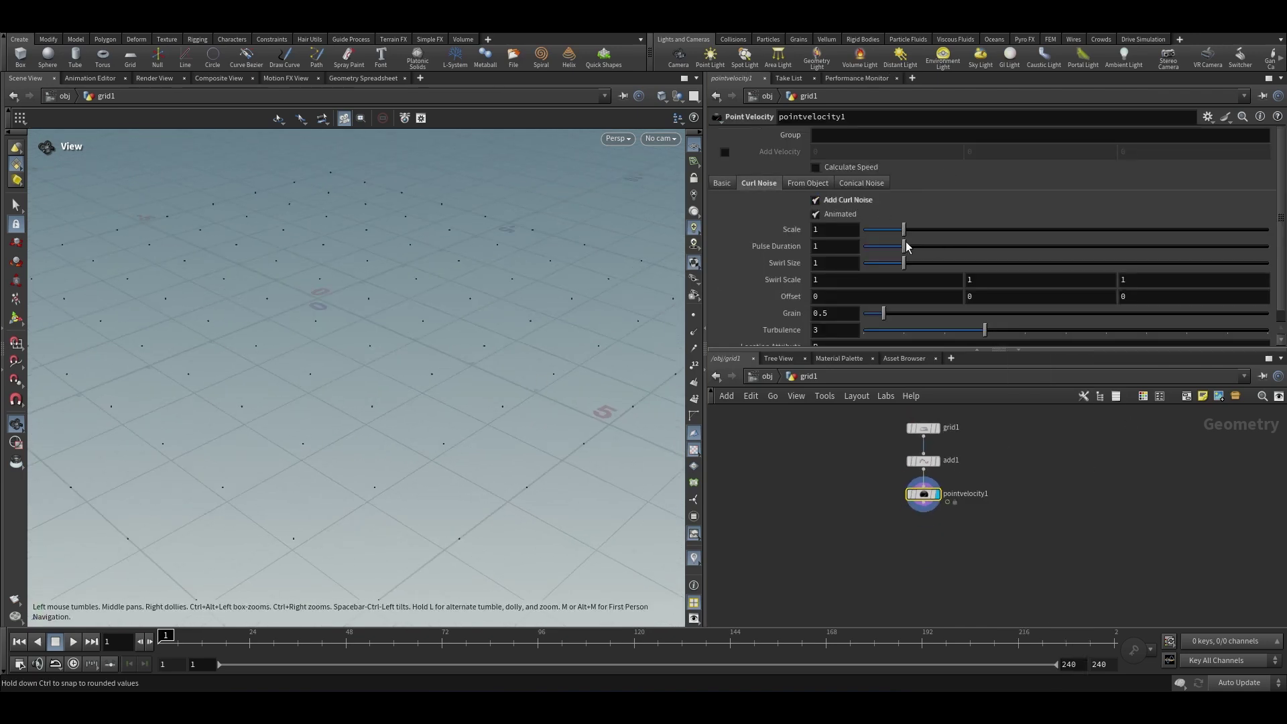
left_click_drag(908, 265, 892, 263)
middle_click_drag(510, 342, 460, 365)
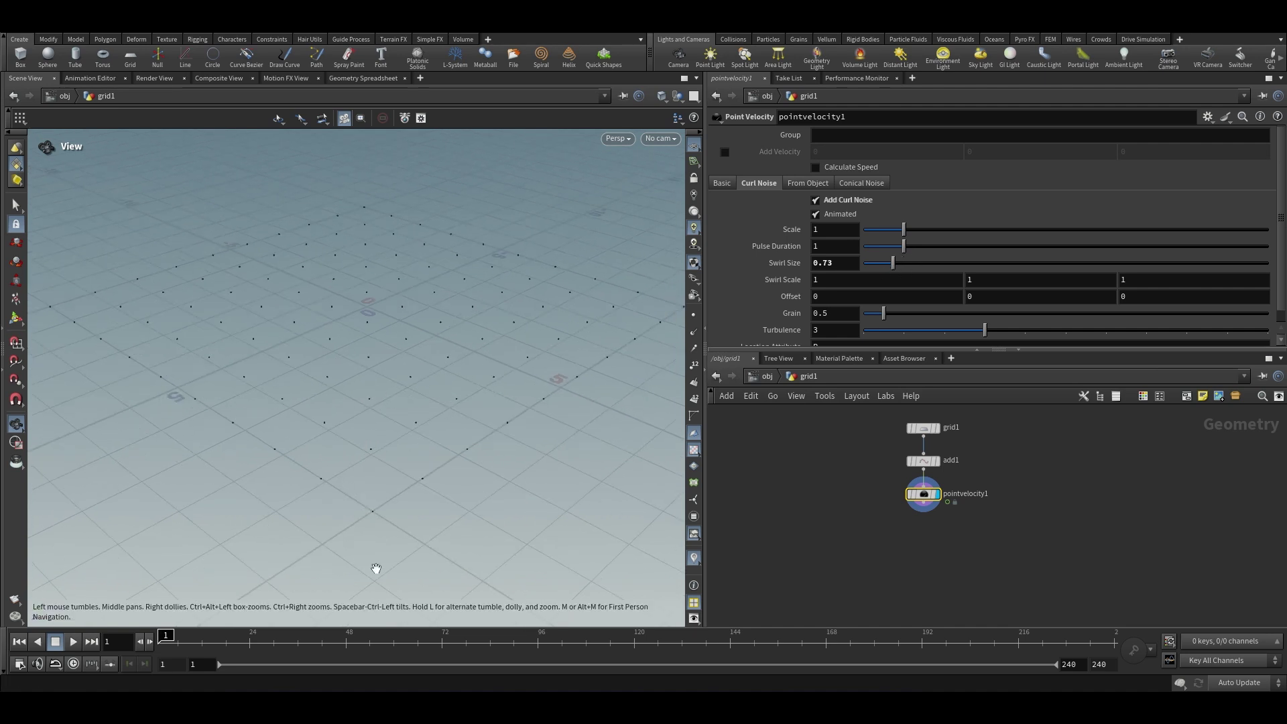
middle_click_drag(376, 563, 661, 402)
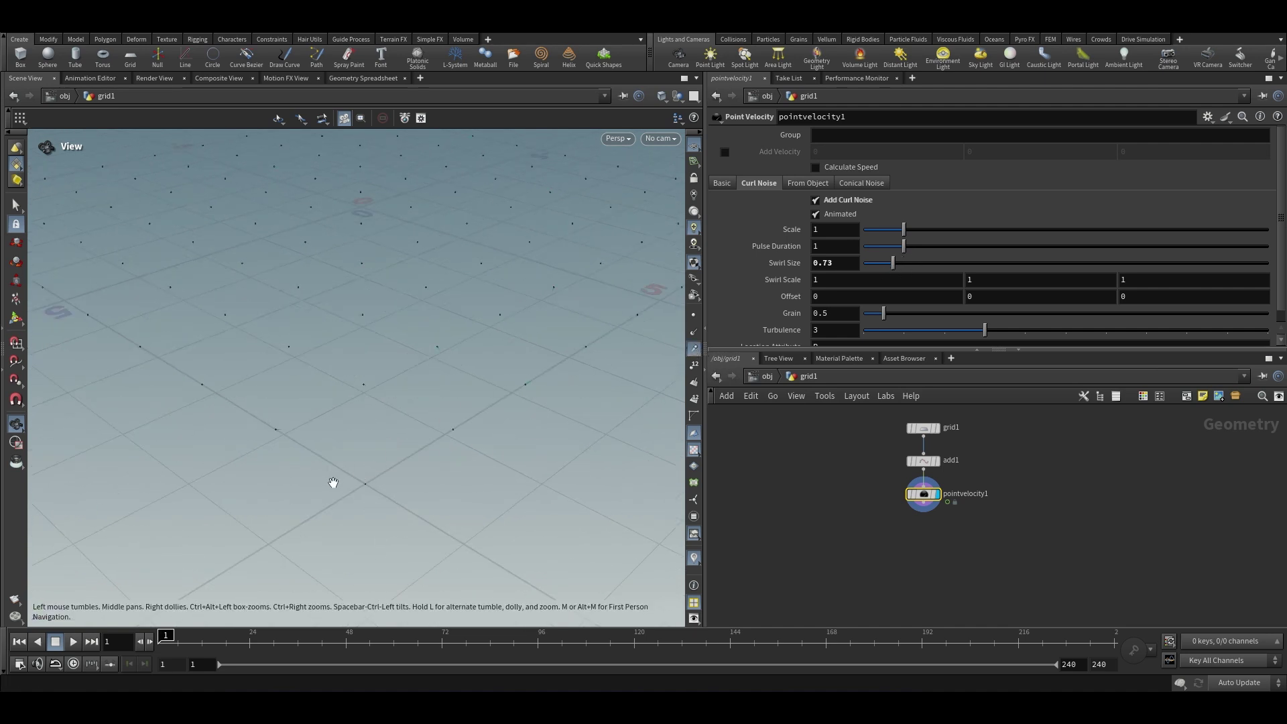
middle_click_drag(336, 479, 370, 487)
scroll(349, 456, "down", 5)
Add a POP Network below pointvelocity1 and dive inside it
key("Tab")
type("pop")
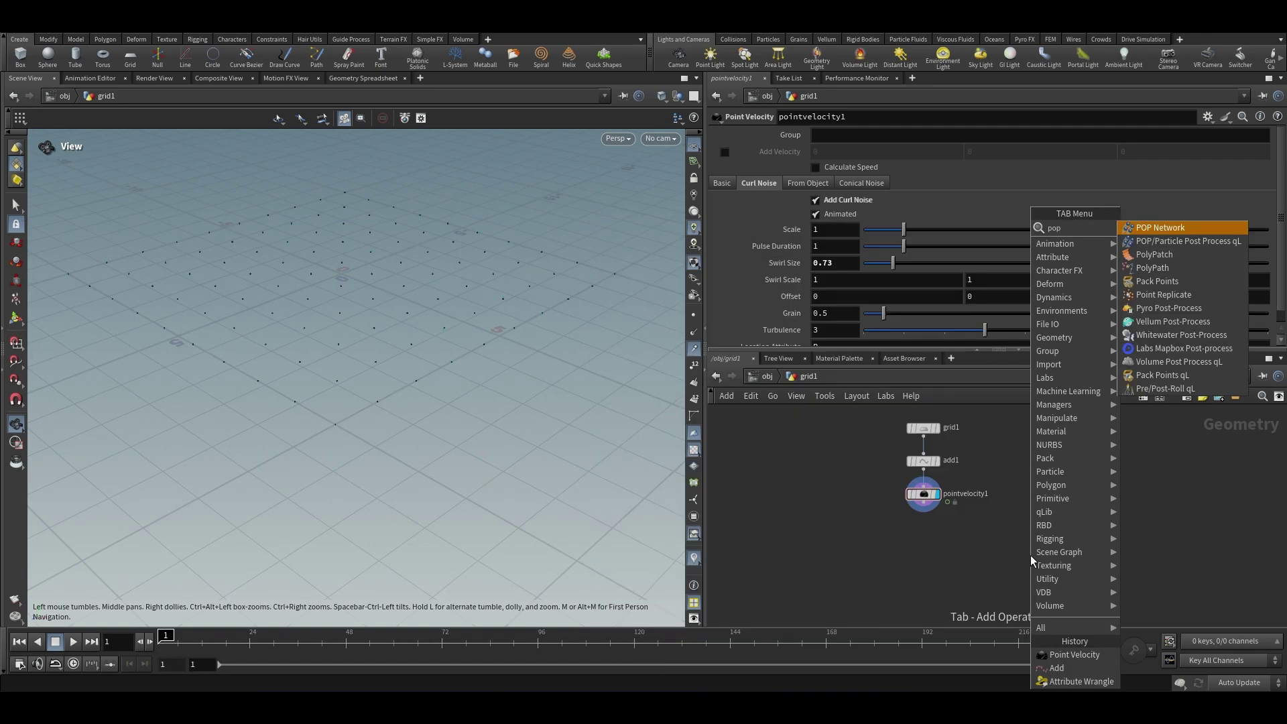
key("Return")
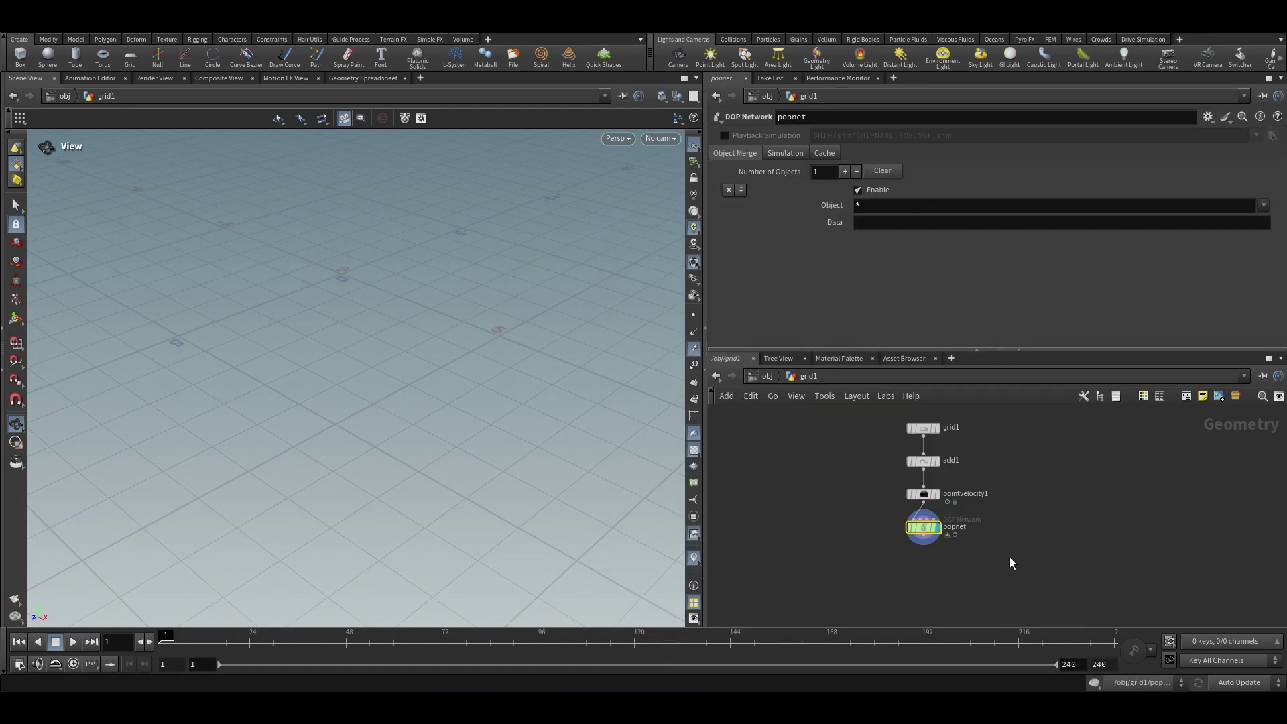
scroll(942, 533, "up", 3)
double_click(916, 524)
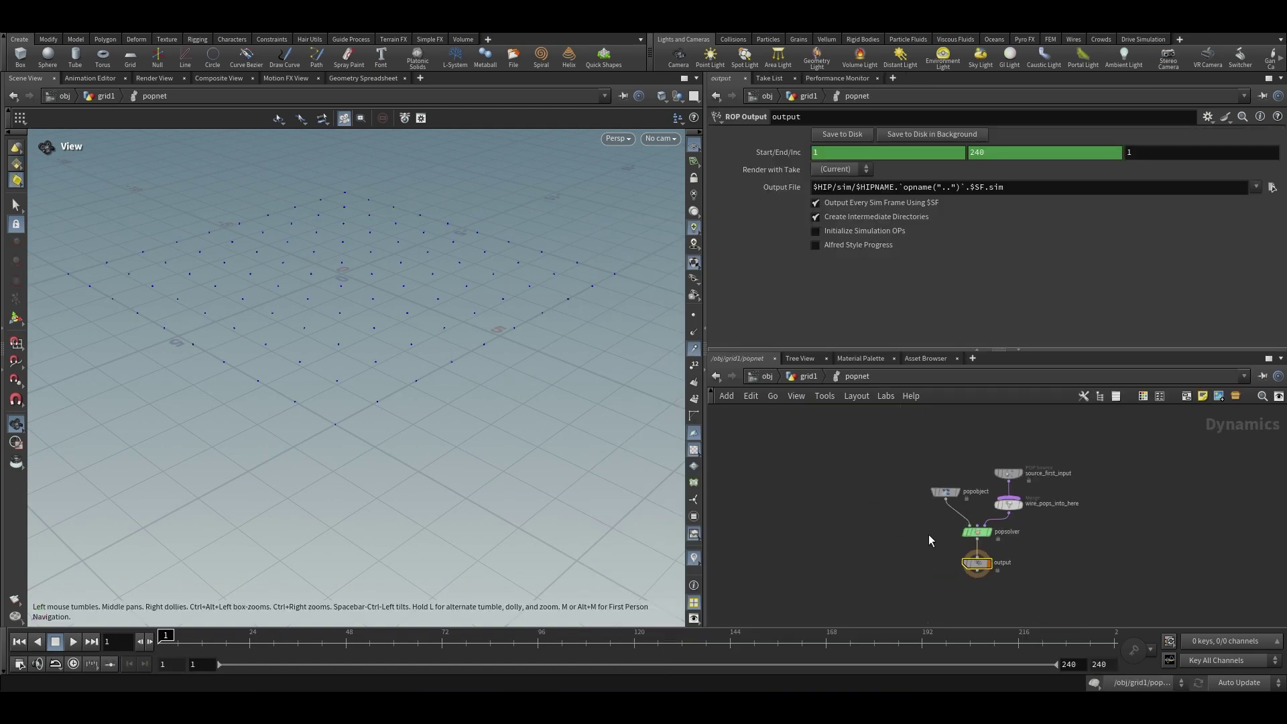
scroll(1082, 521, "down", 3)
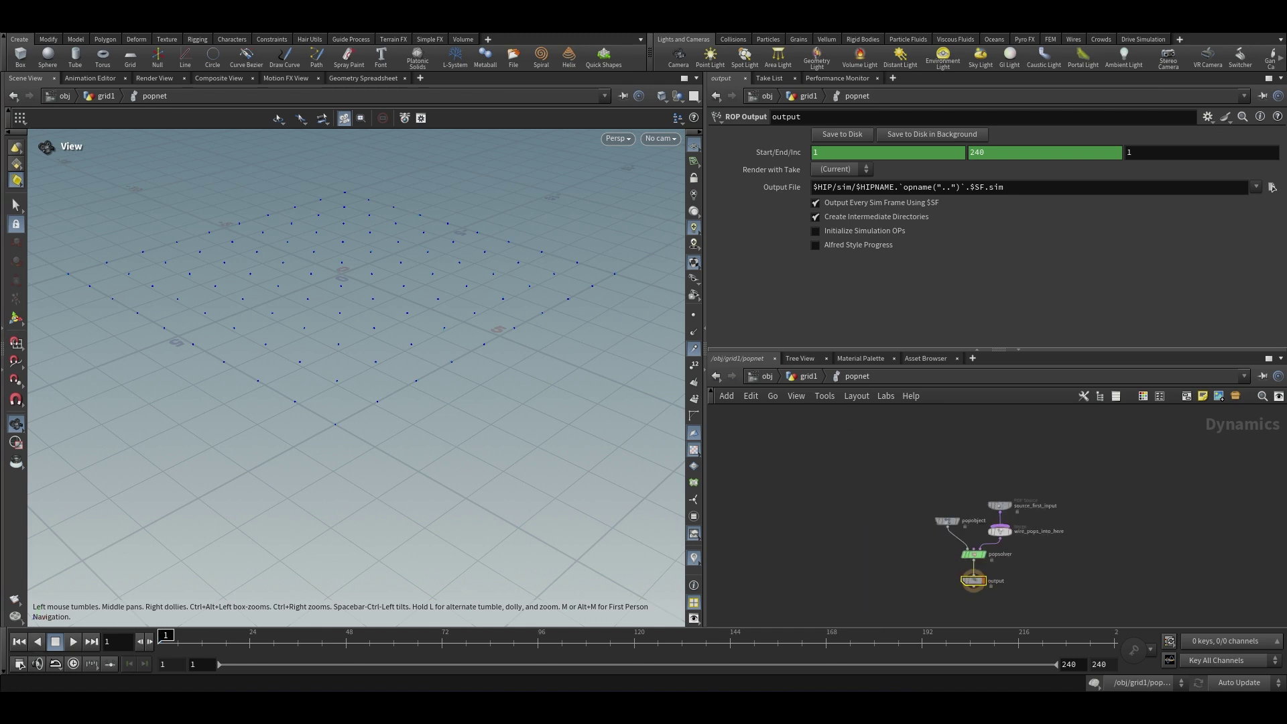
scroll(1046, 493, "up", 3)
Change the source's emission type and set Impulse Activation to $F==$FSTART, then return to grid1
left_click(966, 517)
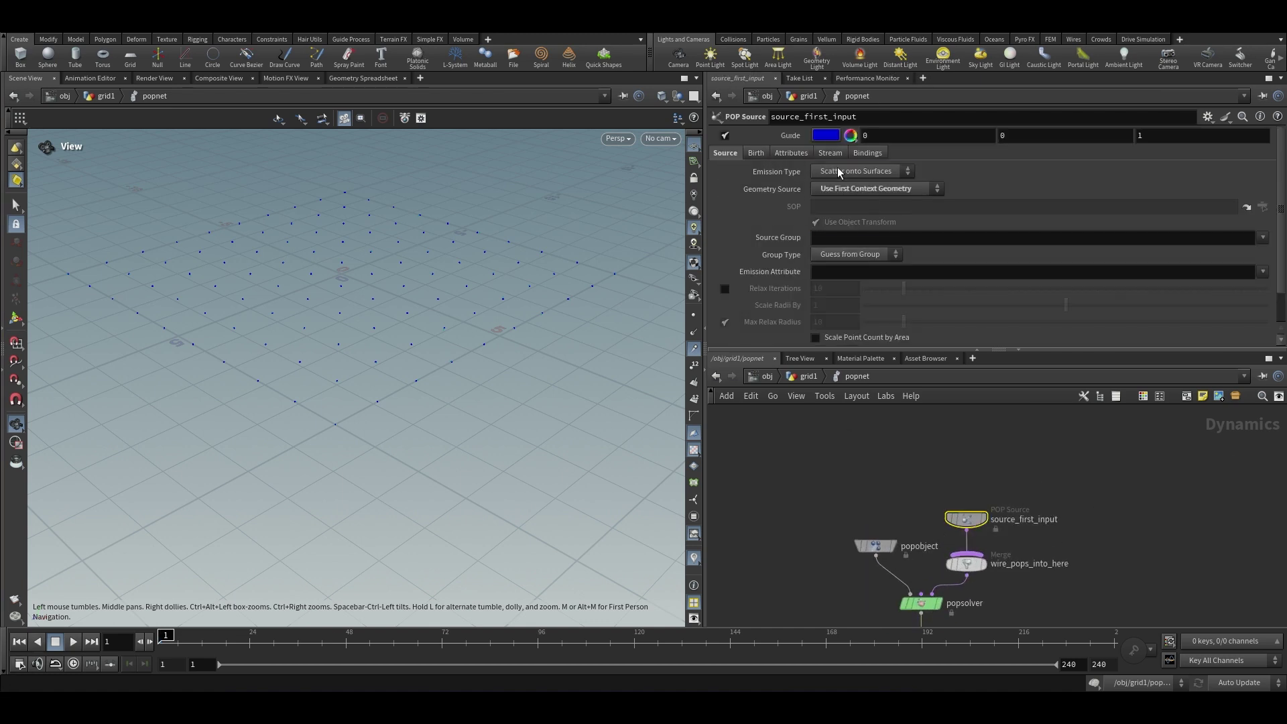
left_click(862, 171)
left_click(843, 186)
left_click(764, 155)
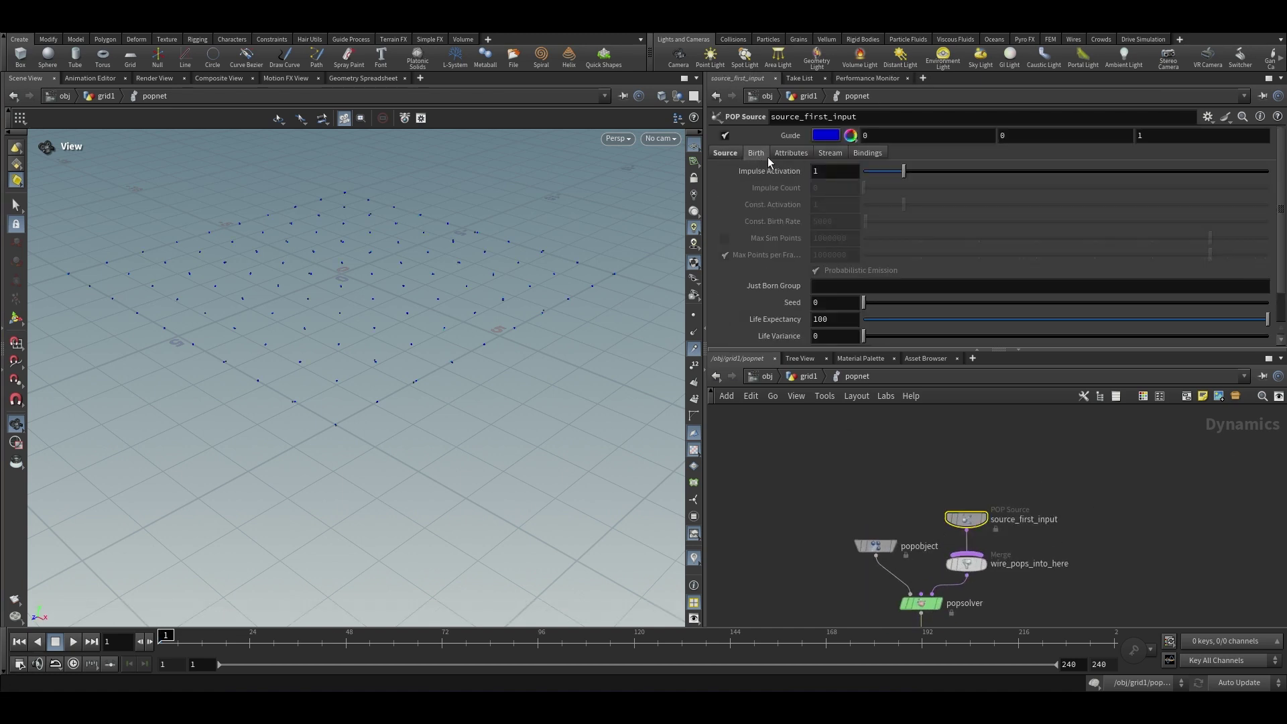
left_click(831, 173)
type("$F==")
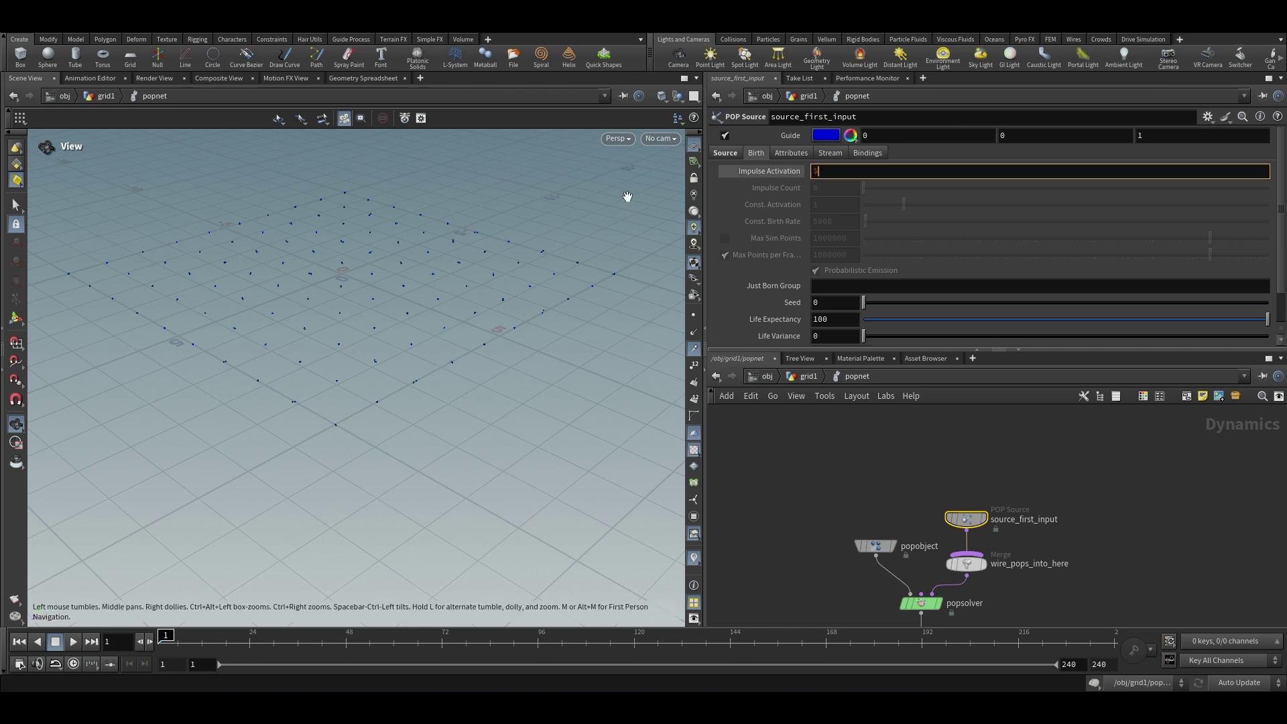
type("$F")
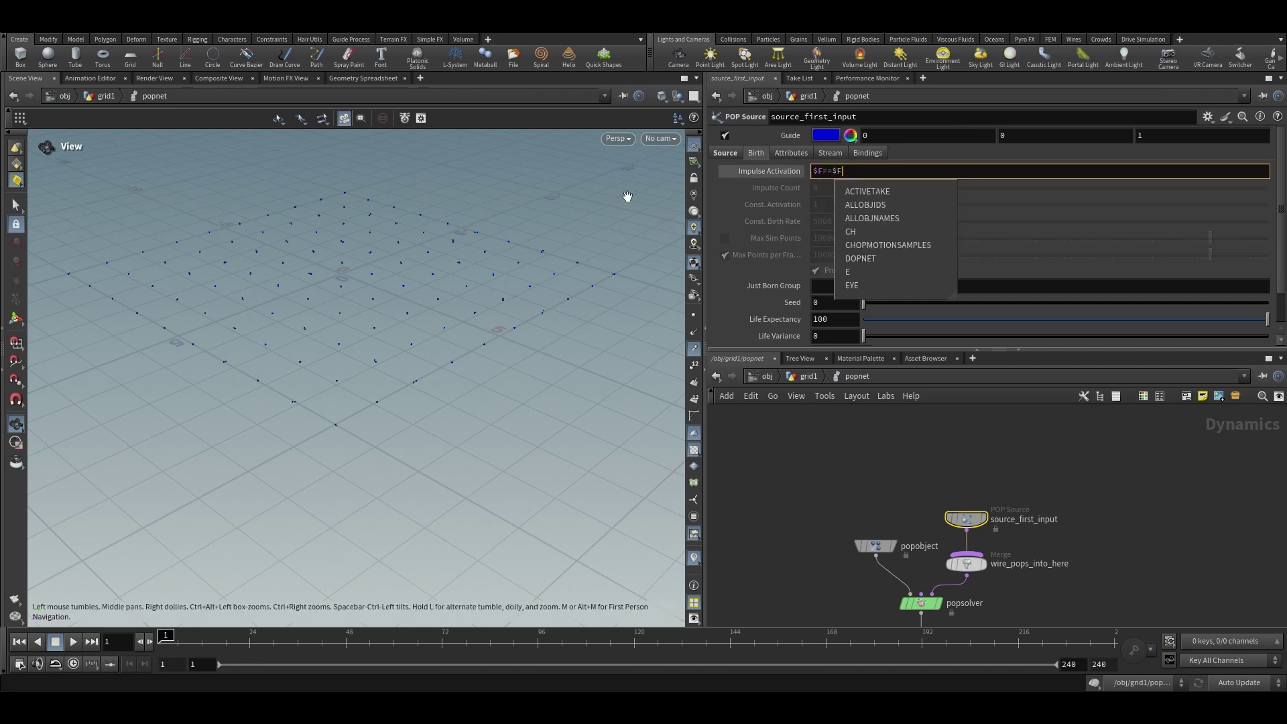
type("START")
left_click(926, 447)
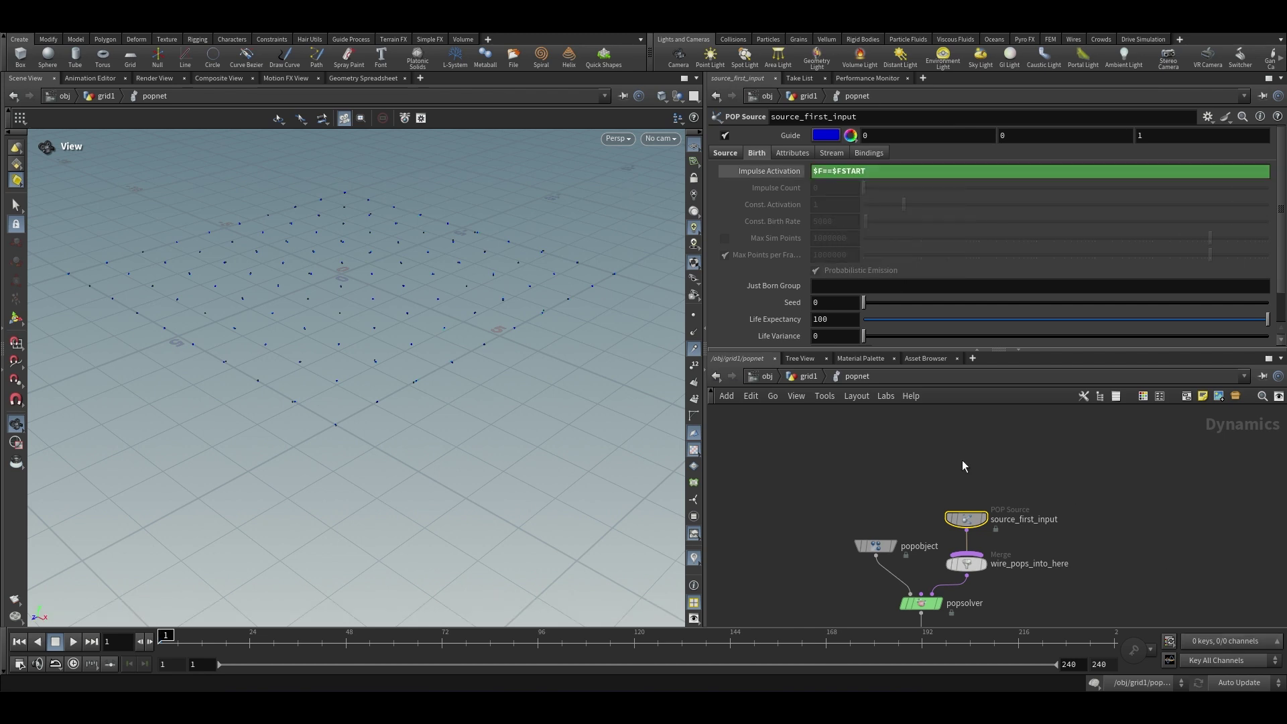
left_click(809, 376)
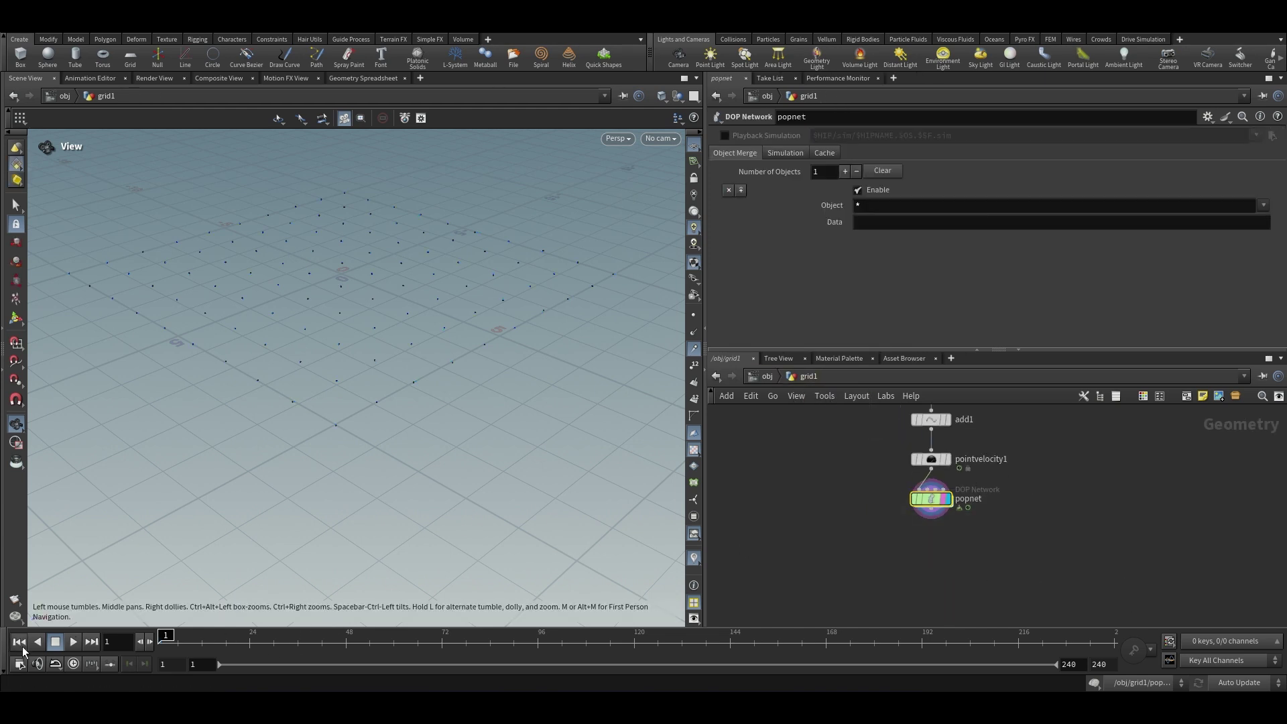
Preview the particle simulation and rewind to frame 1
left_click(73, 642)
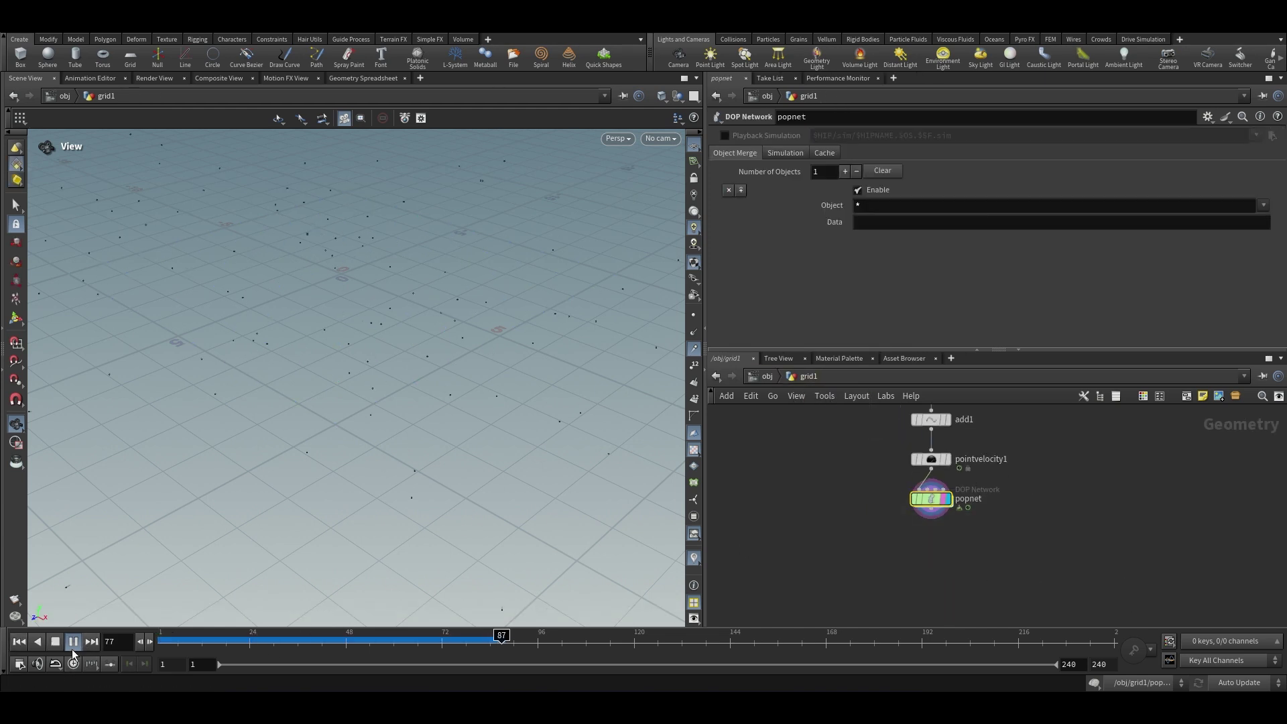
left_click(55, 642)
left_click(19, 642)
left_click(71, 644)
left_click(55, 641)
left_click(19, 641)
Set pointvelocity1's curl noise Scale to .3
scroll(919, 502, "up", 5)
scroll(919, 502, "down", 4)
scroll(1028, 512, "up", 3)
left_click_drag(1098, 492, 765, 540)
left_click(817, 229)
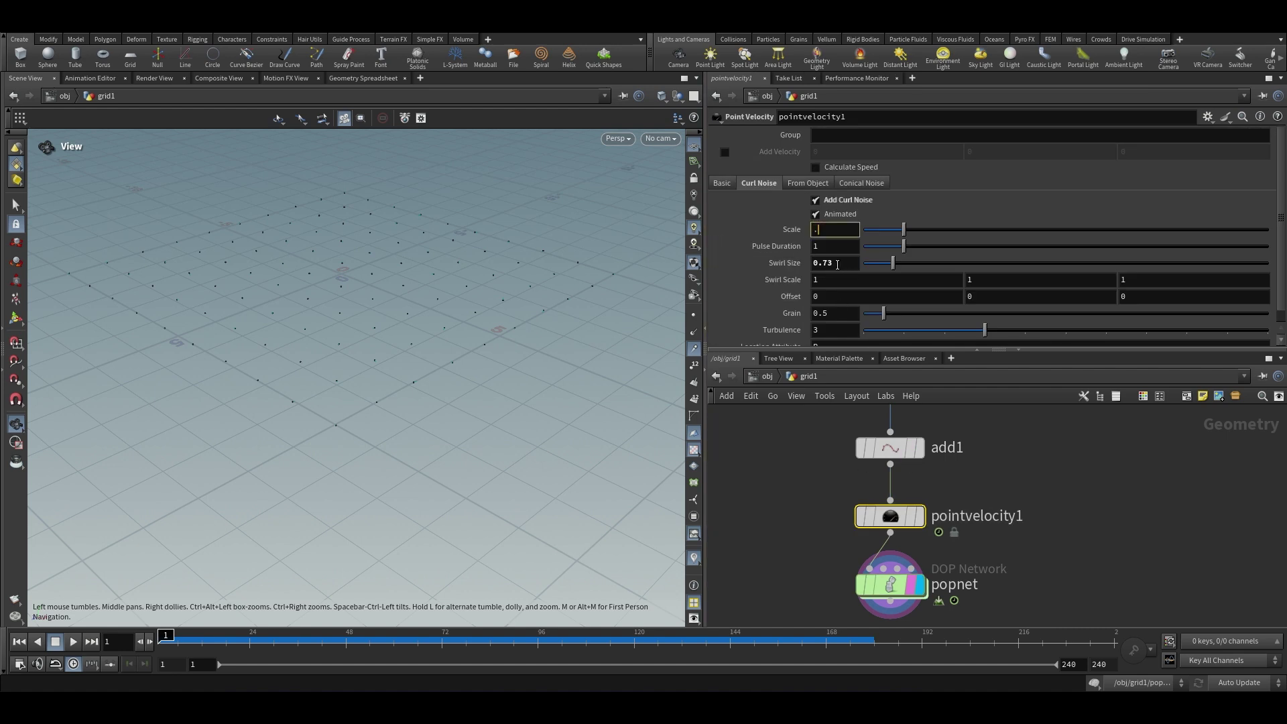
key("Return")
scroll(1019, 450, "down", 3)
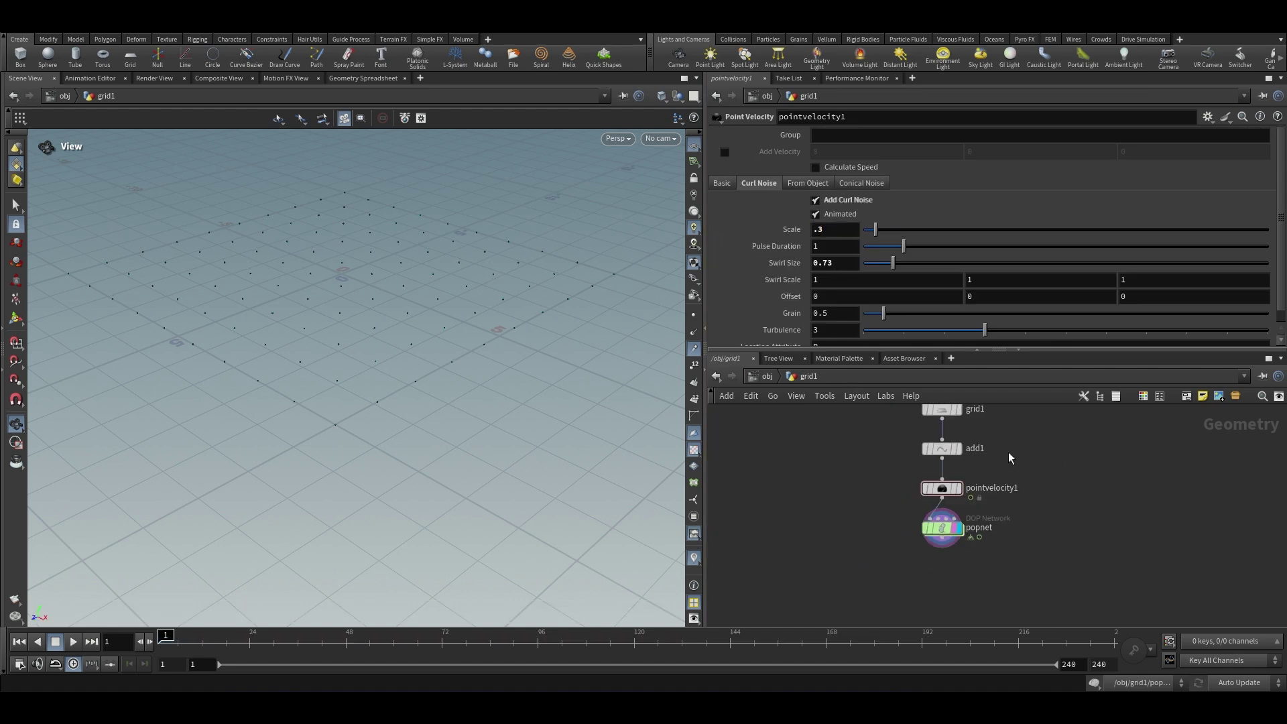
scroll(1009, 452, "up", 2)
Replay the popnet simulation, pause at frame 39 and view the particles side-on
left_click(945, 508)
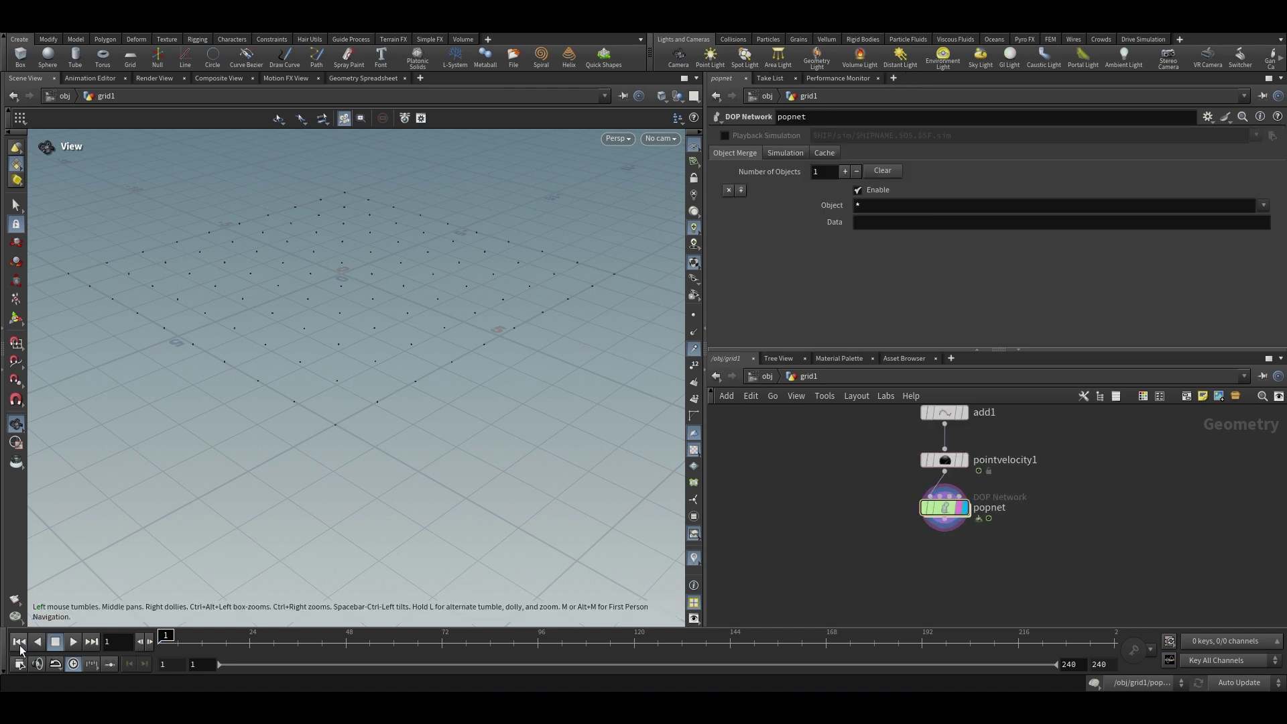
left_click(68, 645)
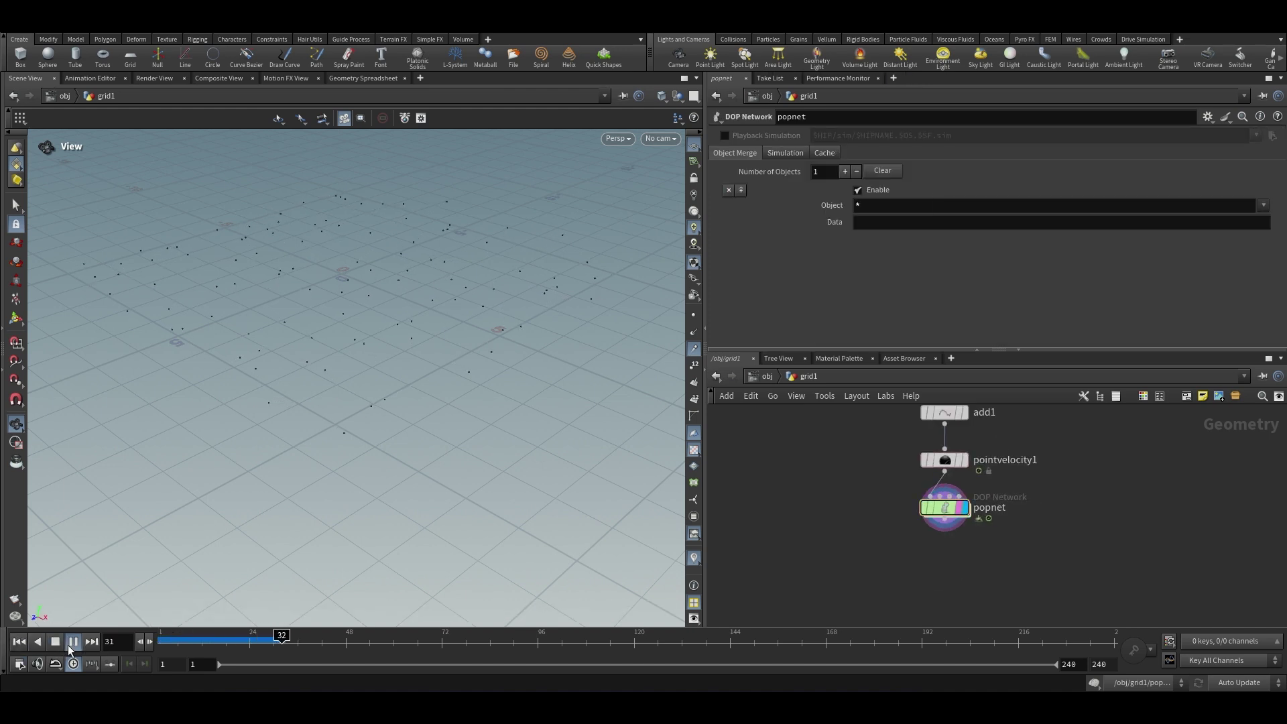
left_click(67, 645)
left_click_drag(275, 307, 338, 423)
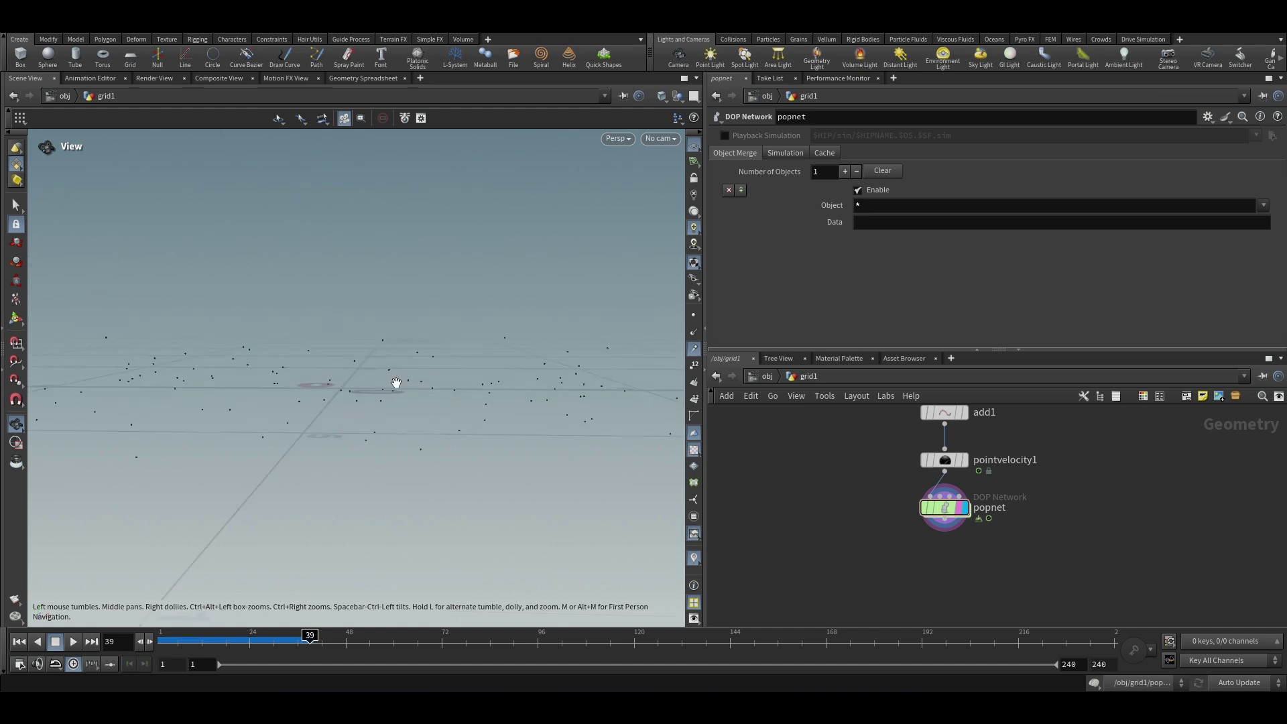
Copy the grid1 node, displaying the original grid in the viewport
key("h")
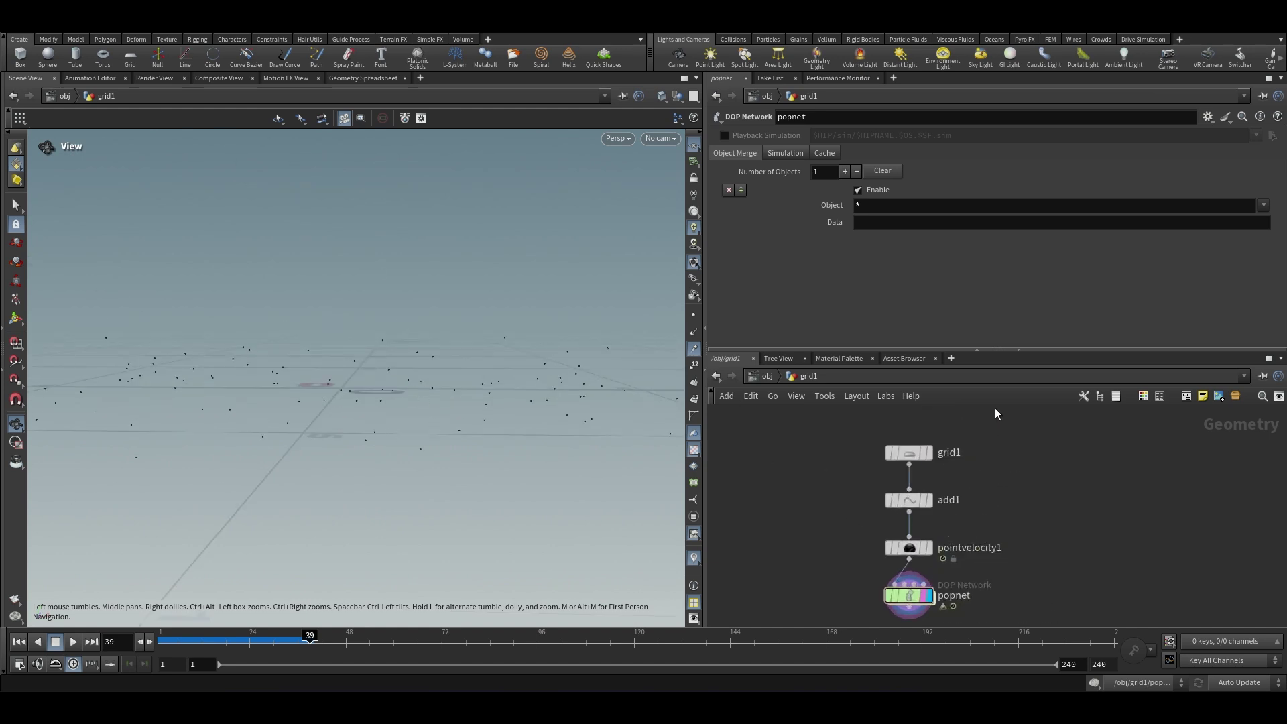
left_click(909, 453)
key("ctrl+c")
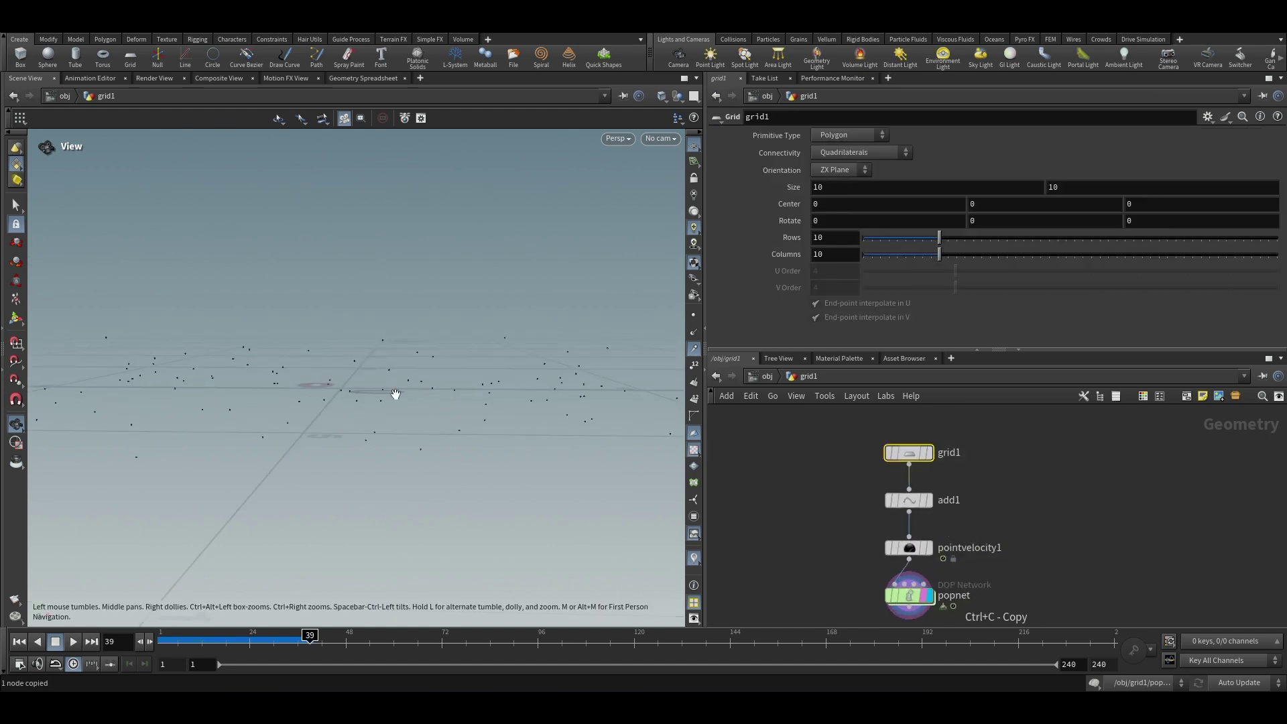
scroll(908, 454, "up", 2)
left_click(946, 453)
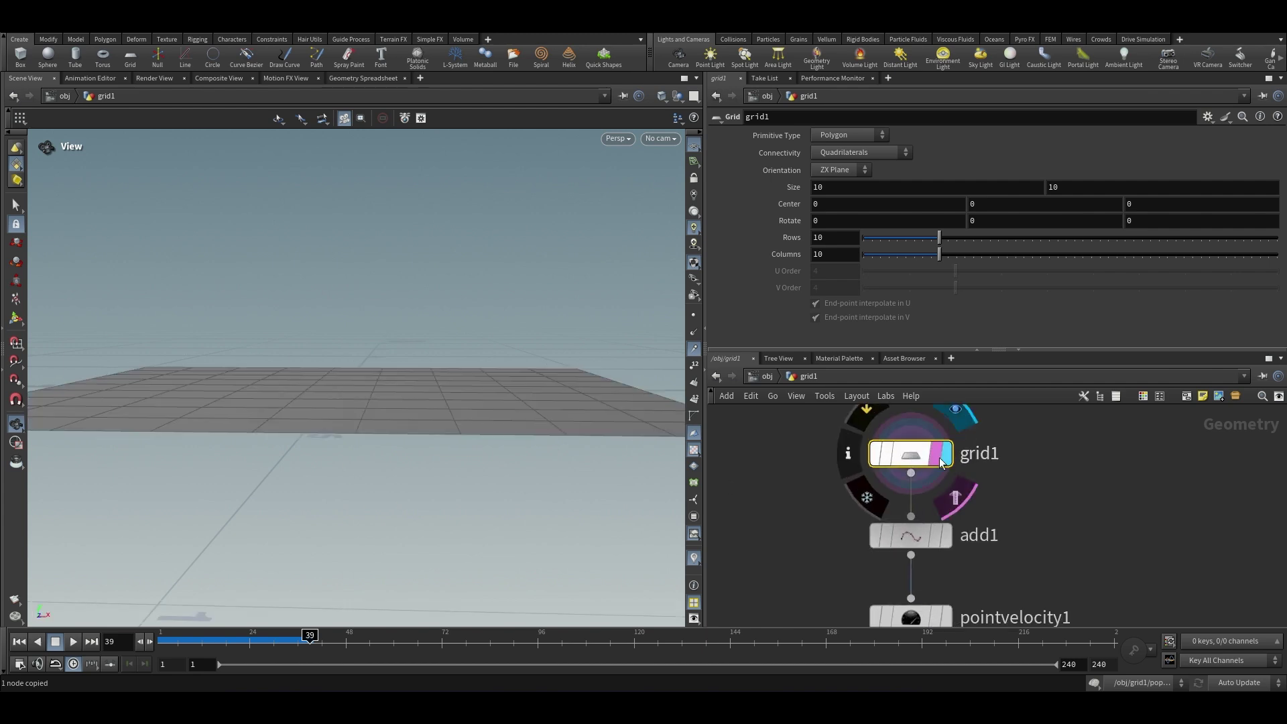
left_click_drag(295, 429, 340, 459)
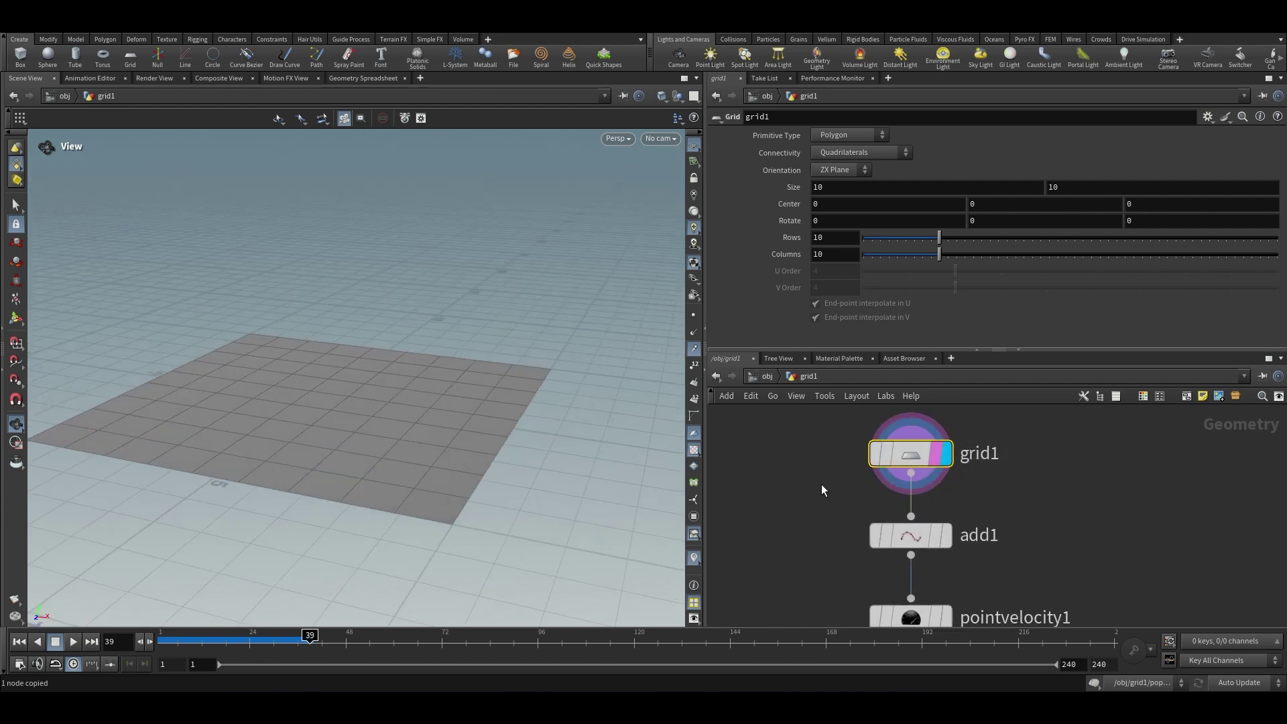
scroll(822, 484, "down", 2)
key("ctrl+v")
key("ctrl+z")
scroll(985, 517, "up", 1)
key("ctrl+c")
scroll(920, 500, "down", 2)
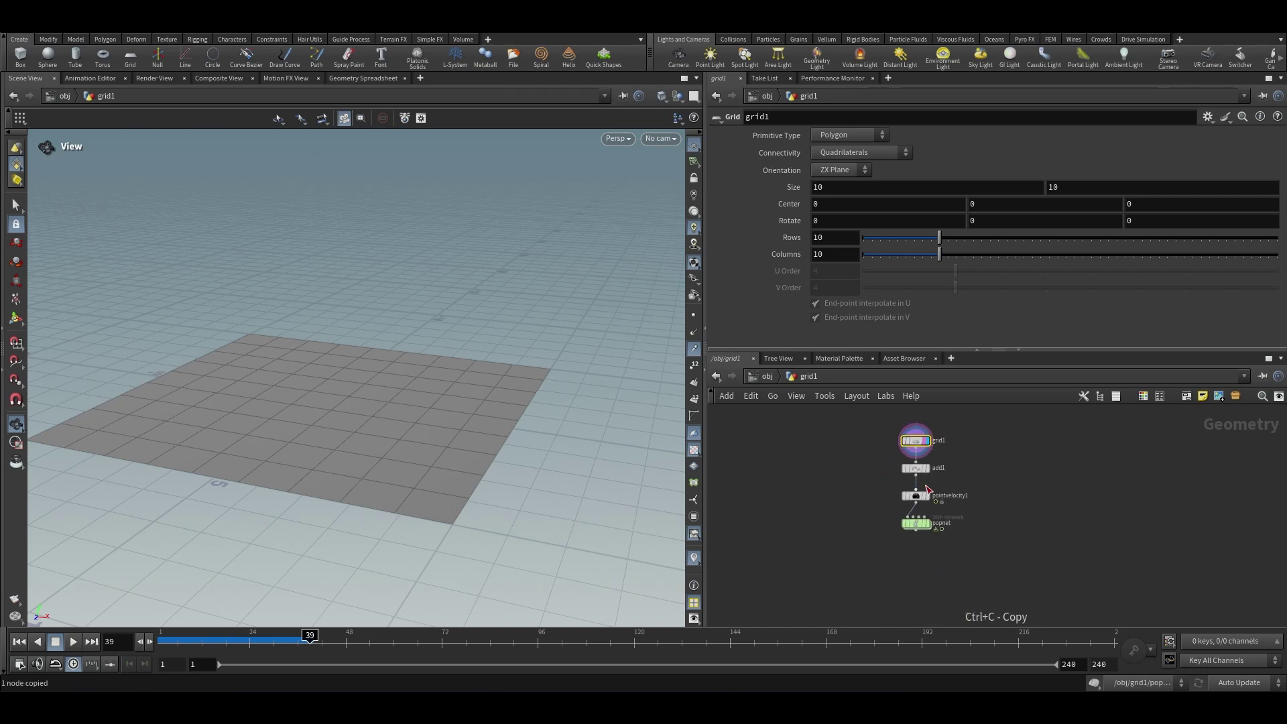
scroll(917, 523, "up", 3)
Inside popnet, insert a POP Wrangle between the source and the merge
double_click(907, 530)
scroll(907, 531, "up", 4)
key("Tab")
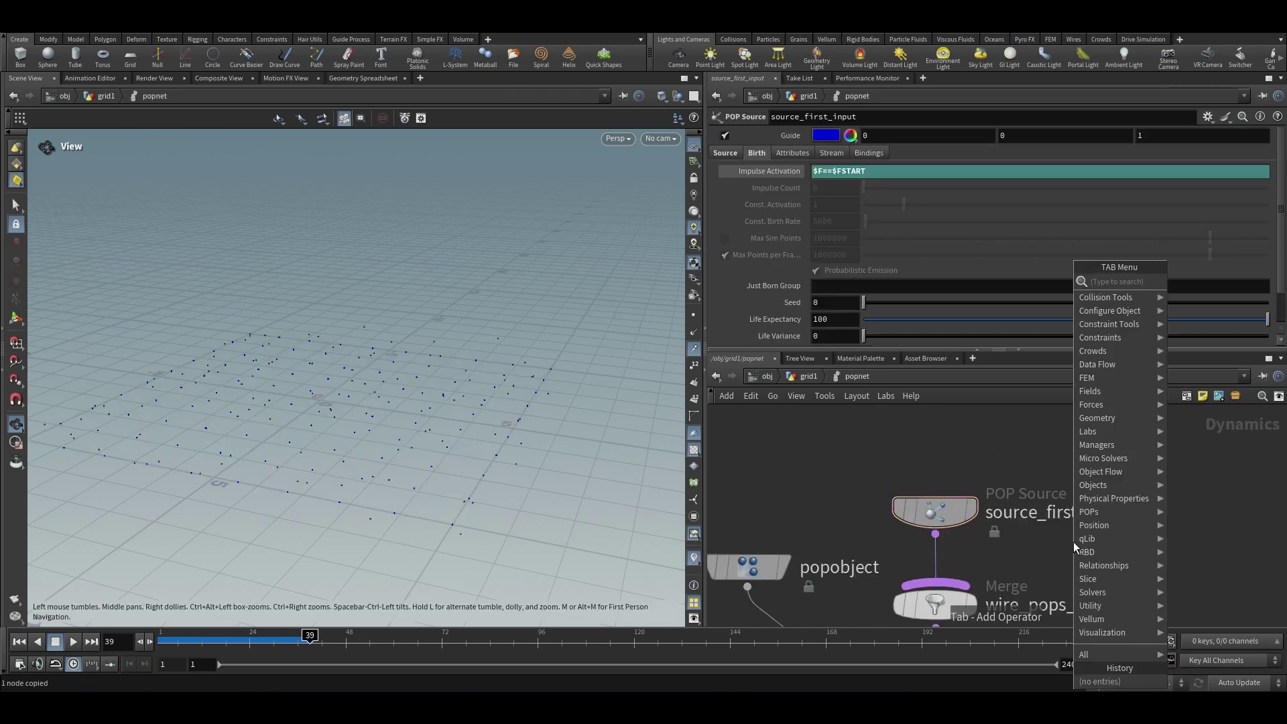
type("pop wra")
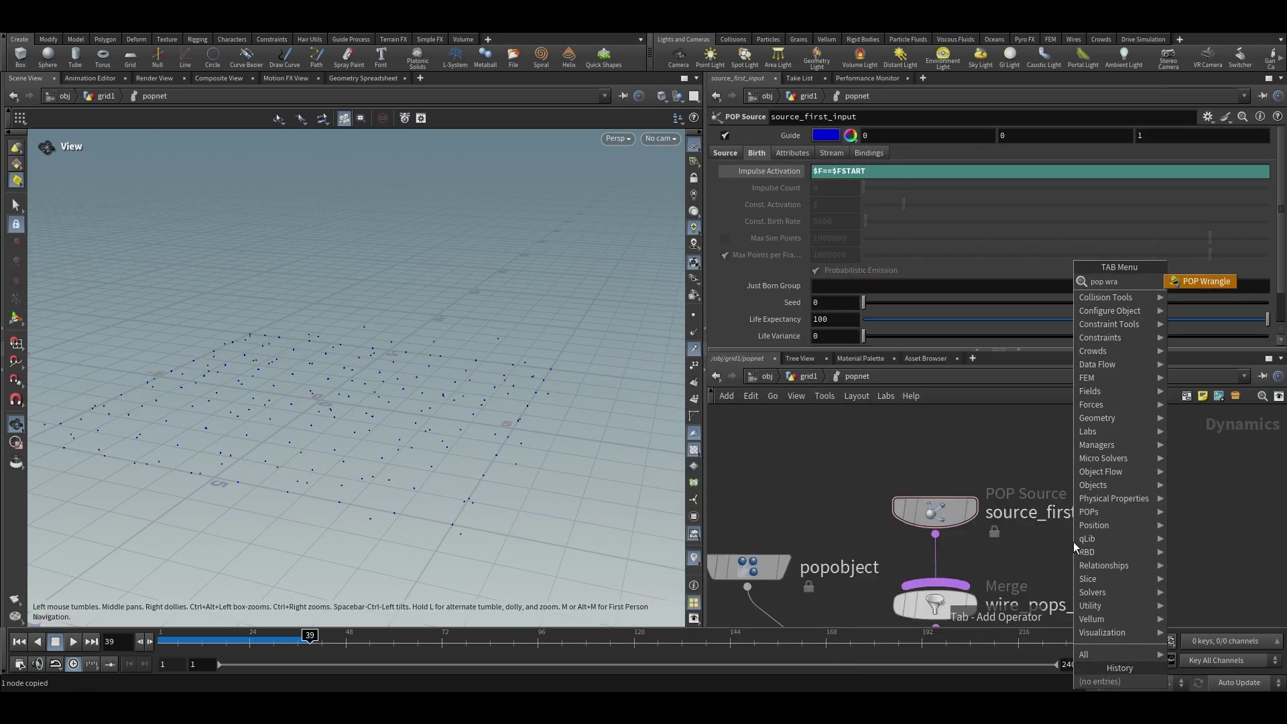
key("Return")
scroll(1088, 525, "down", 2)
scroll(1018, 520, "up", 3)
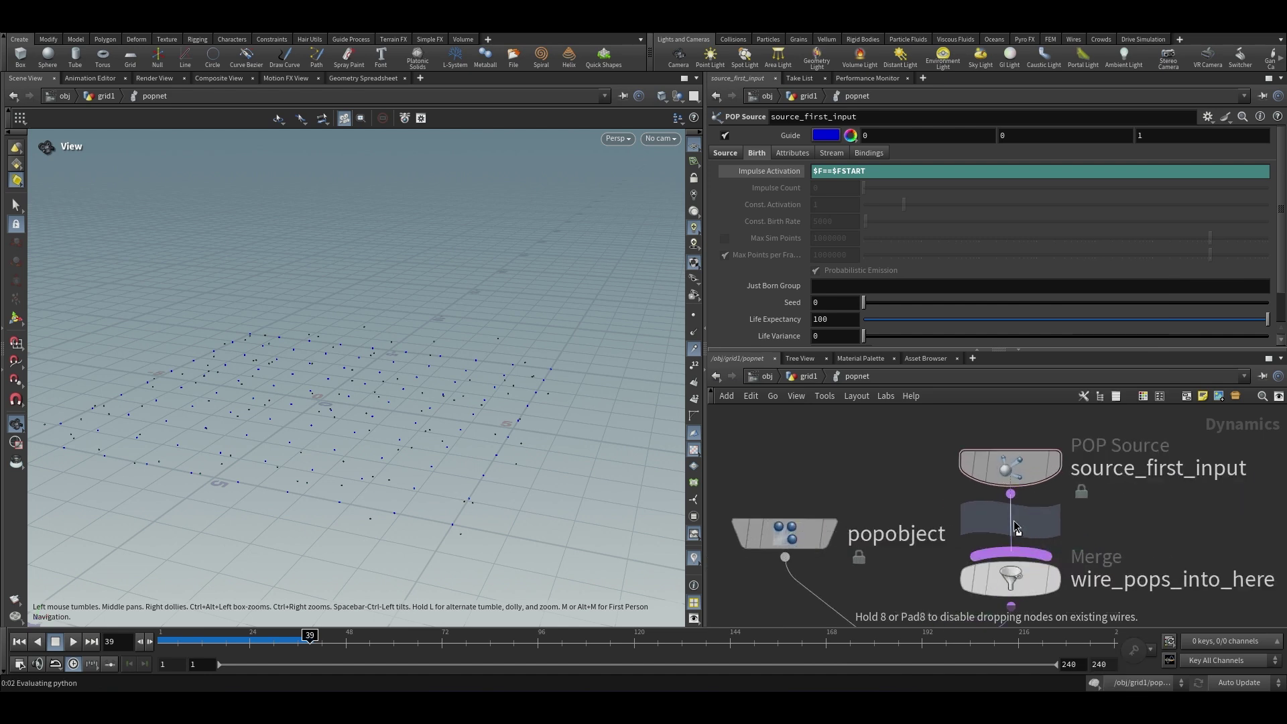
left_click(1016, 526)
scroll(1047, 525, "up", 2)
Set the wrangle's Input 2 to SOP with path /obj/grid1/grid1
left_click(807, 169)
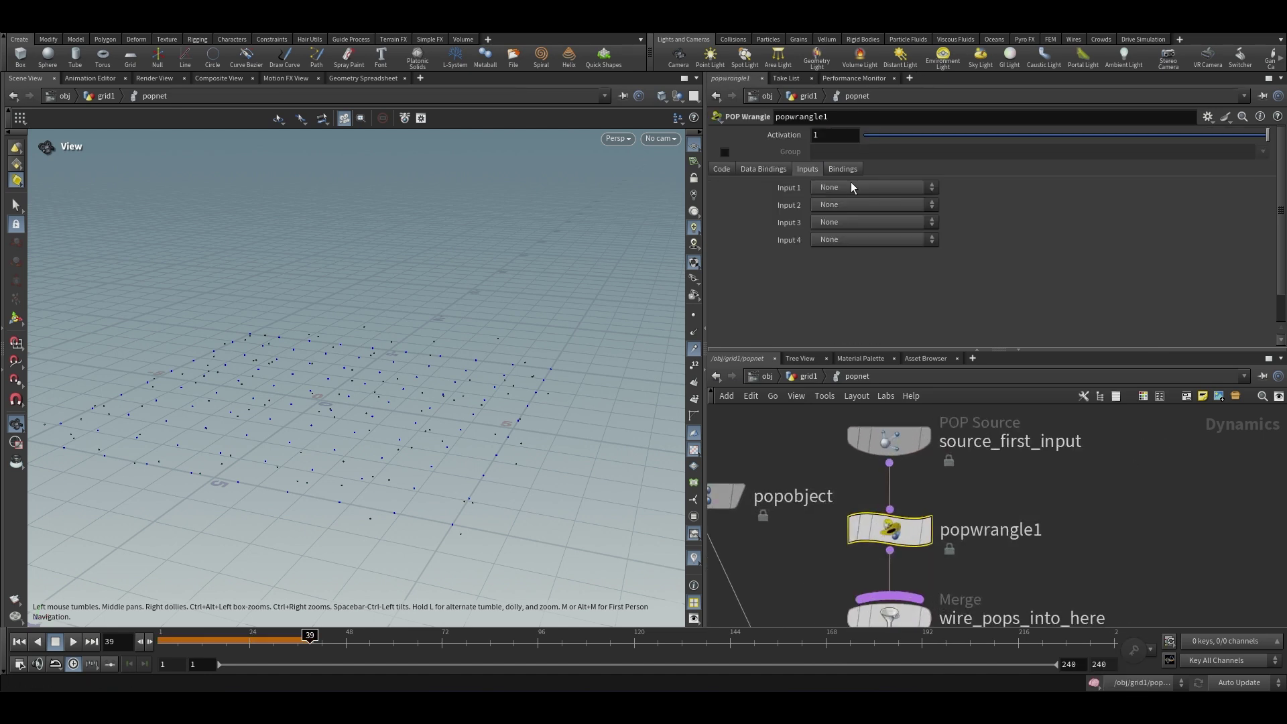
left_click(829, 205)
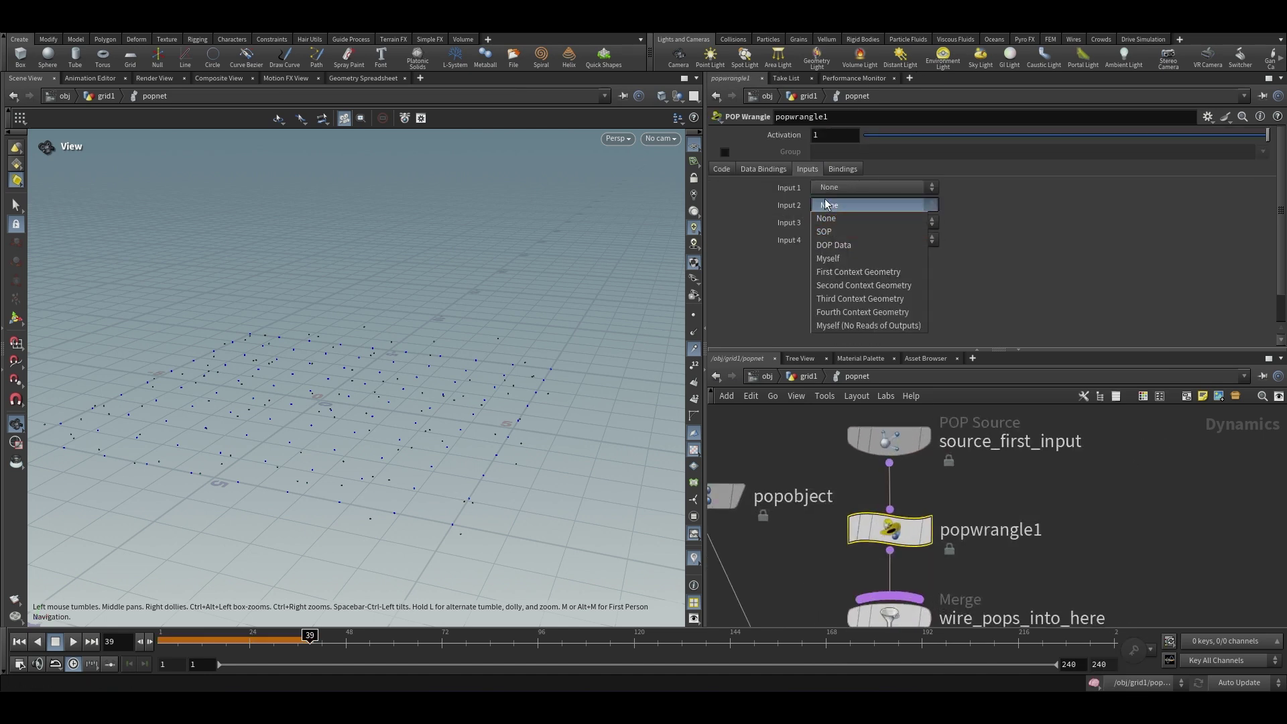
left_click(839, 231)
left_click(837, 227)
key("ctrl+v")
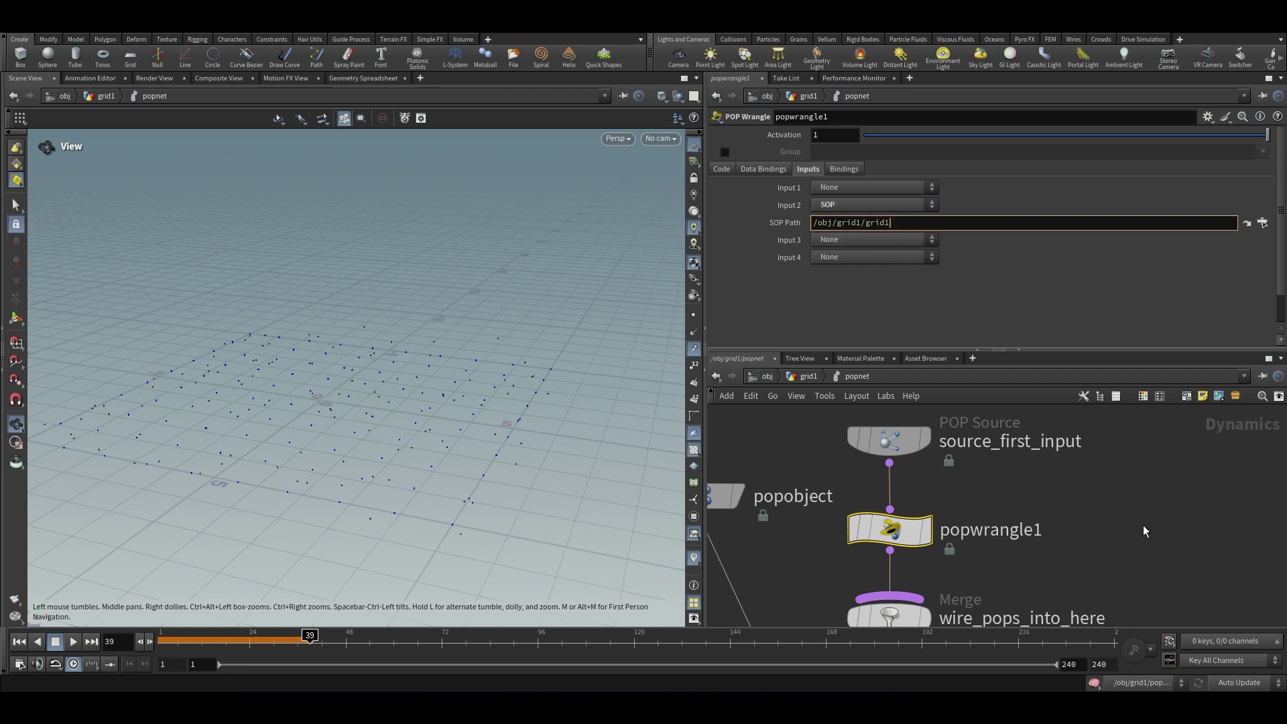
key("Return")
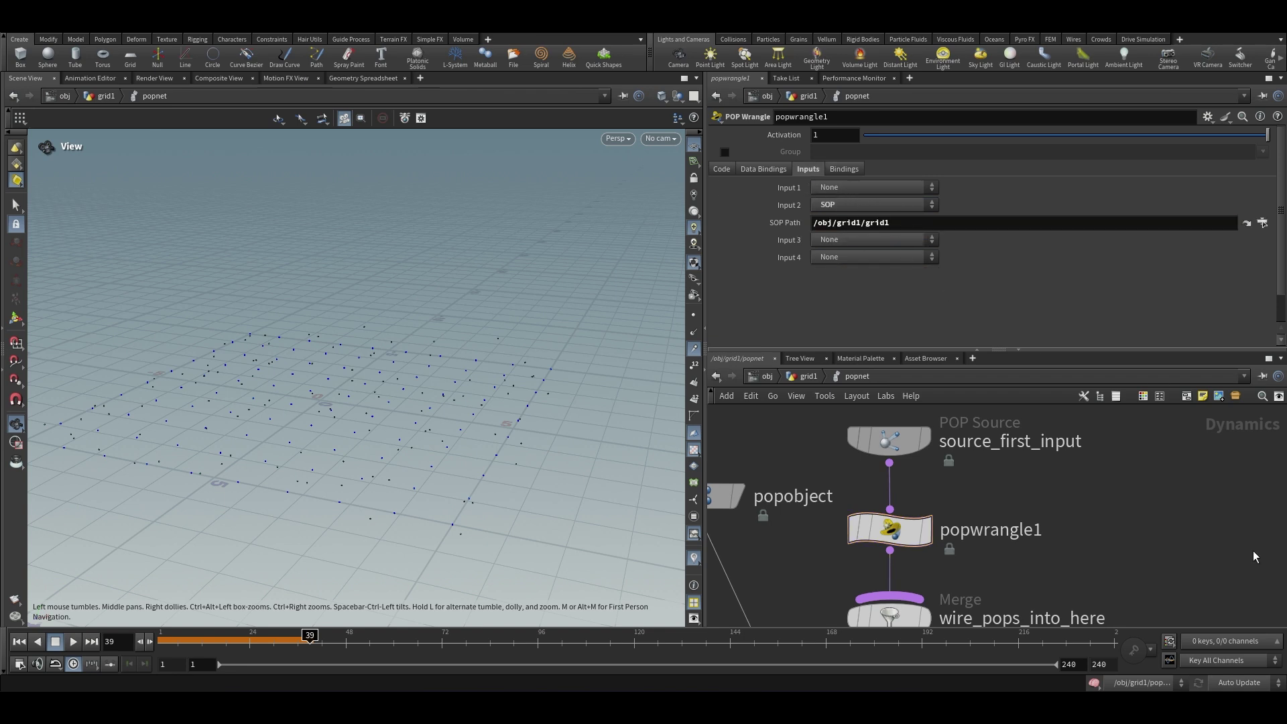
Write v@P=minpos(1, v@P); as the POP Wrangle's VEX code
left_click(774, 171)
left_click(827, 226)
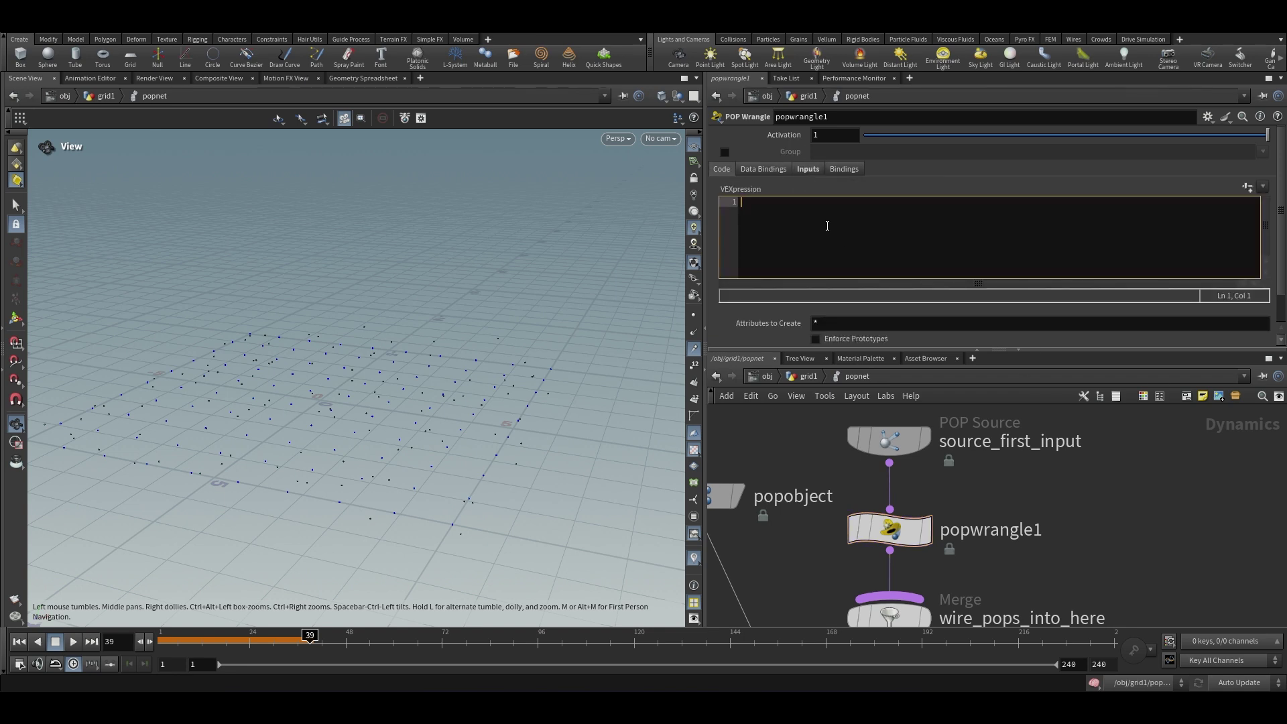
type("v@P=minpos(")
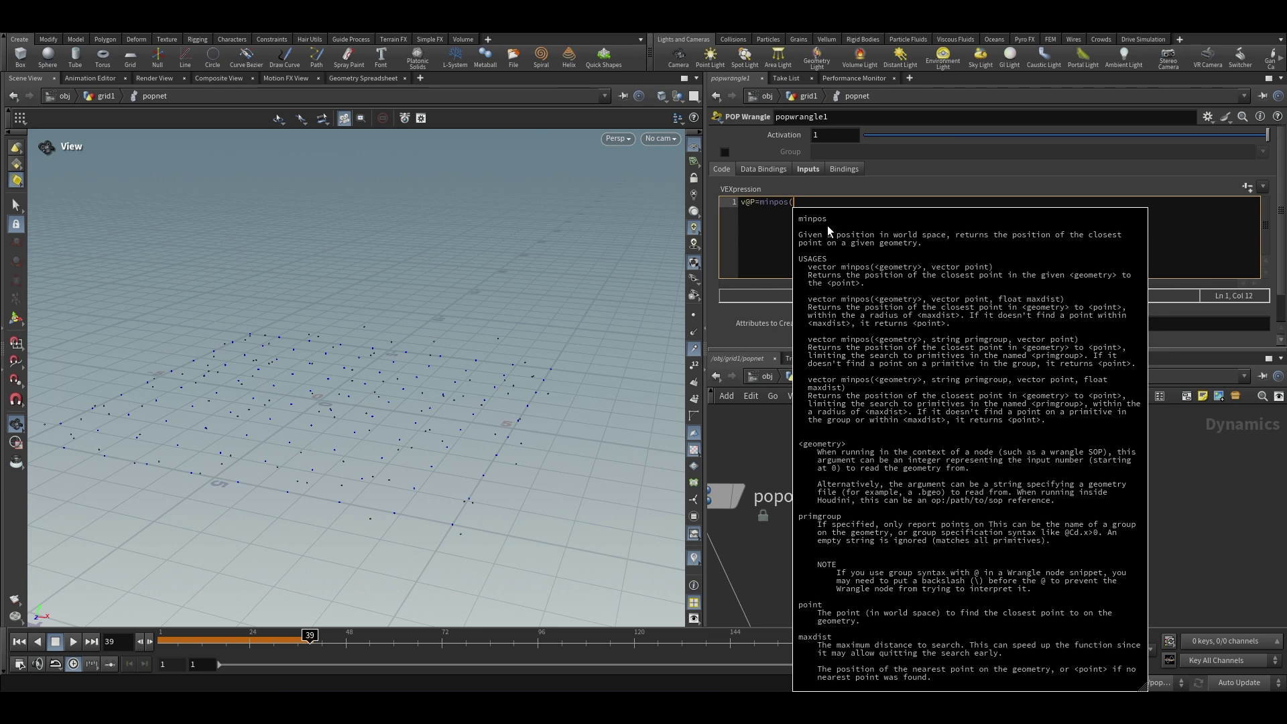
type("1, v@P);")
left_click(1130, 500)
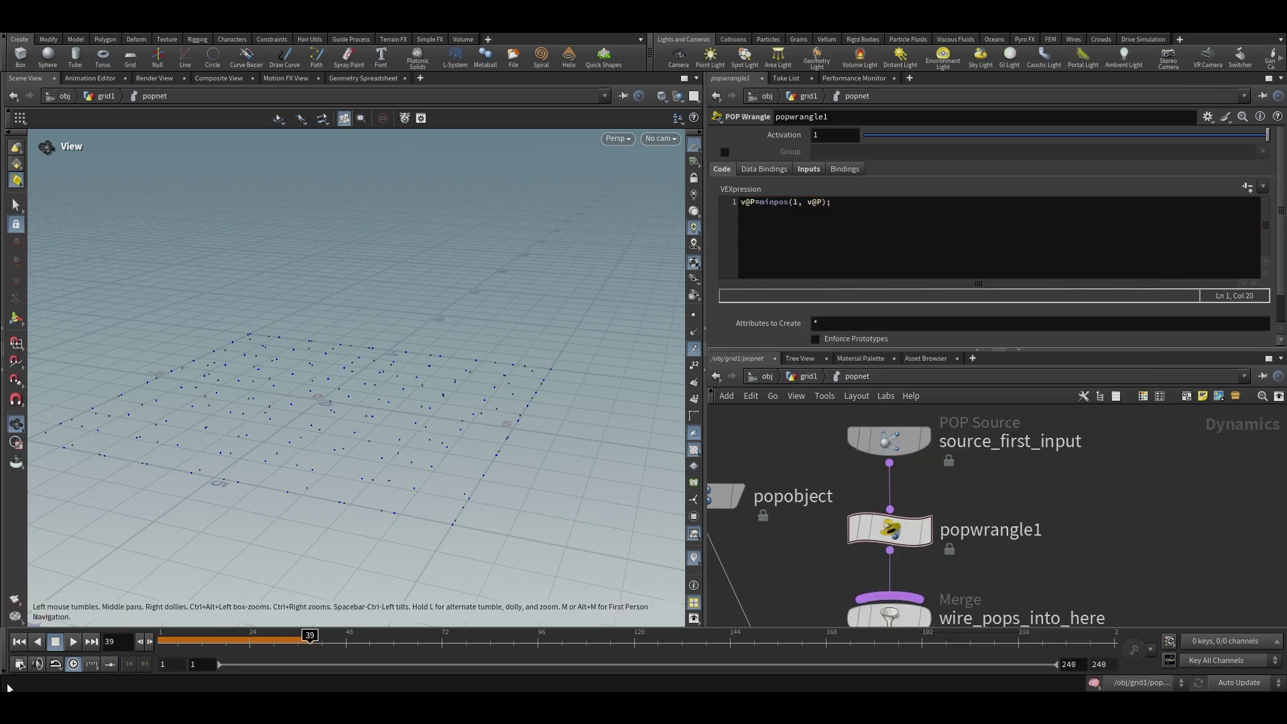
Reset, return to grid1 and play the simulation through to frame 169
key("ctrl+Up")
left_click(807, 377)
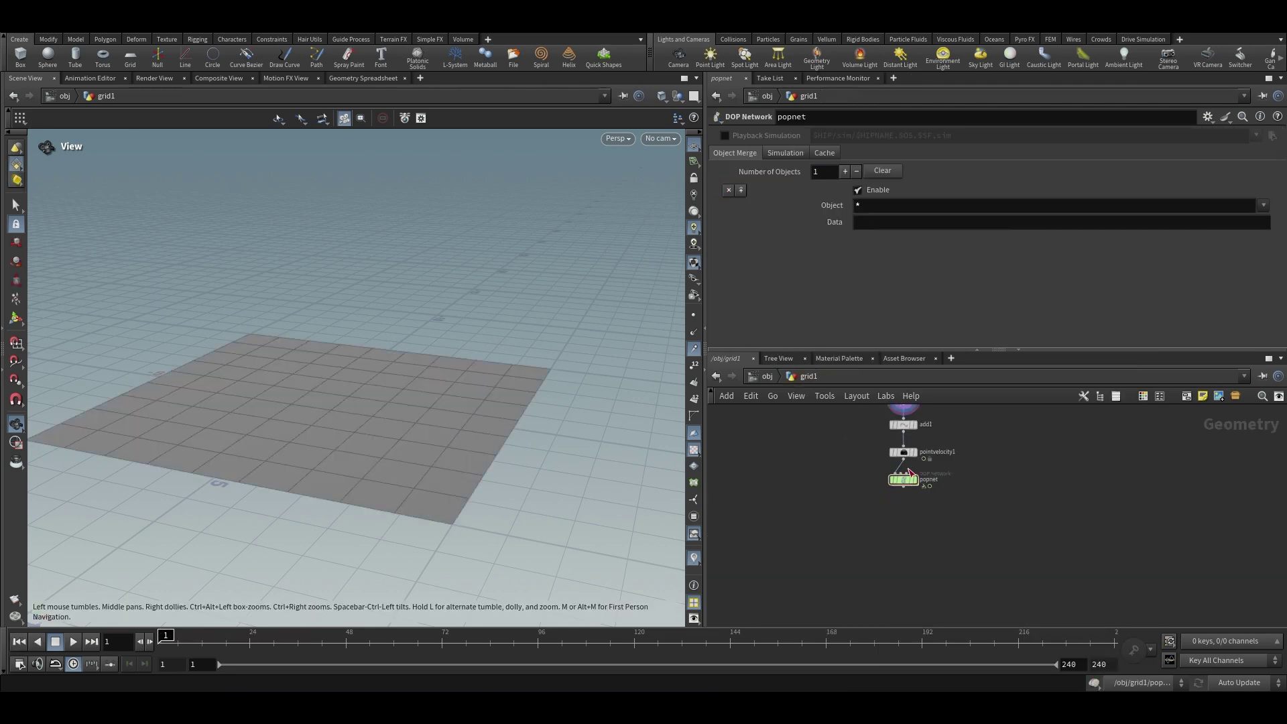
mouse_move(903, 490)
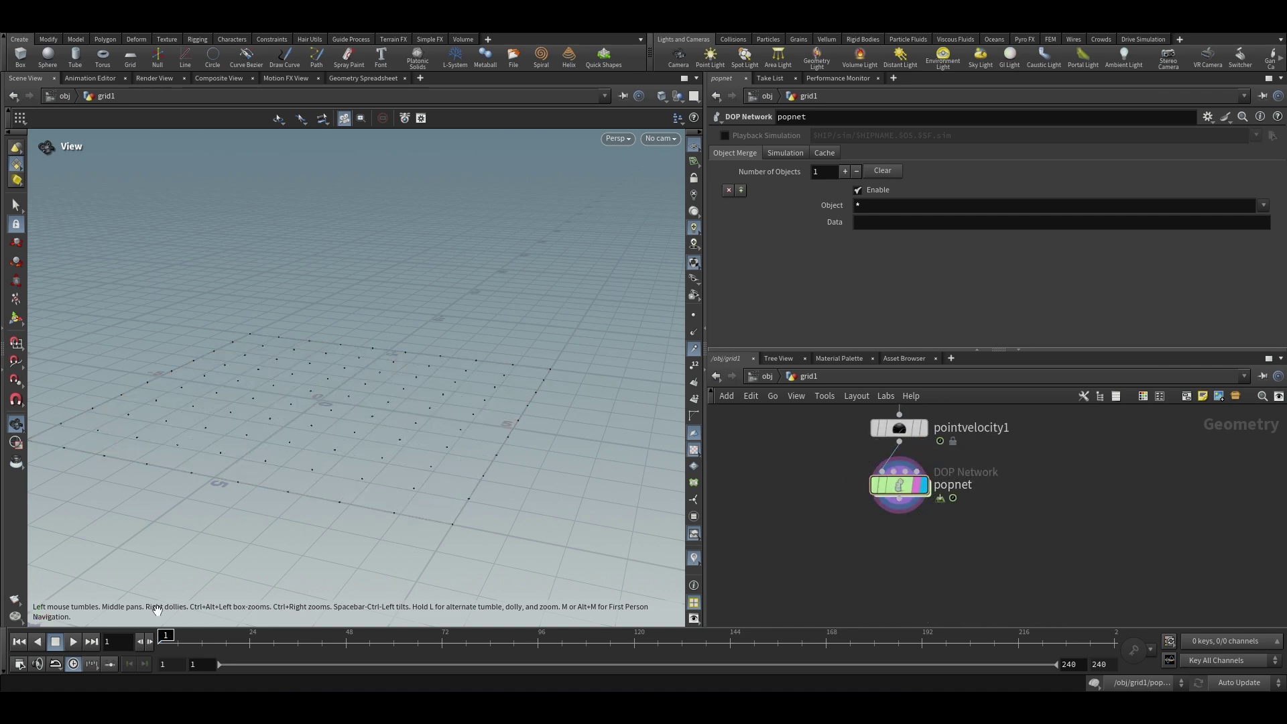
left_click(74, 642)
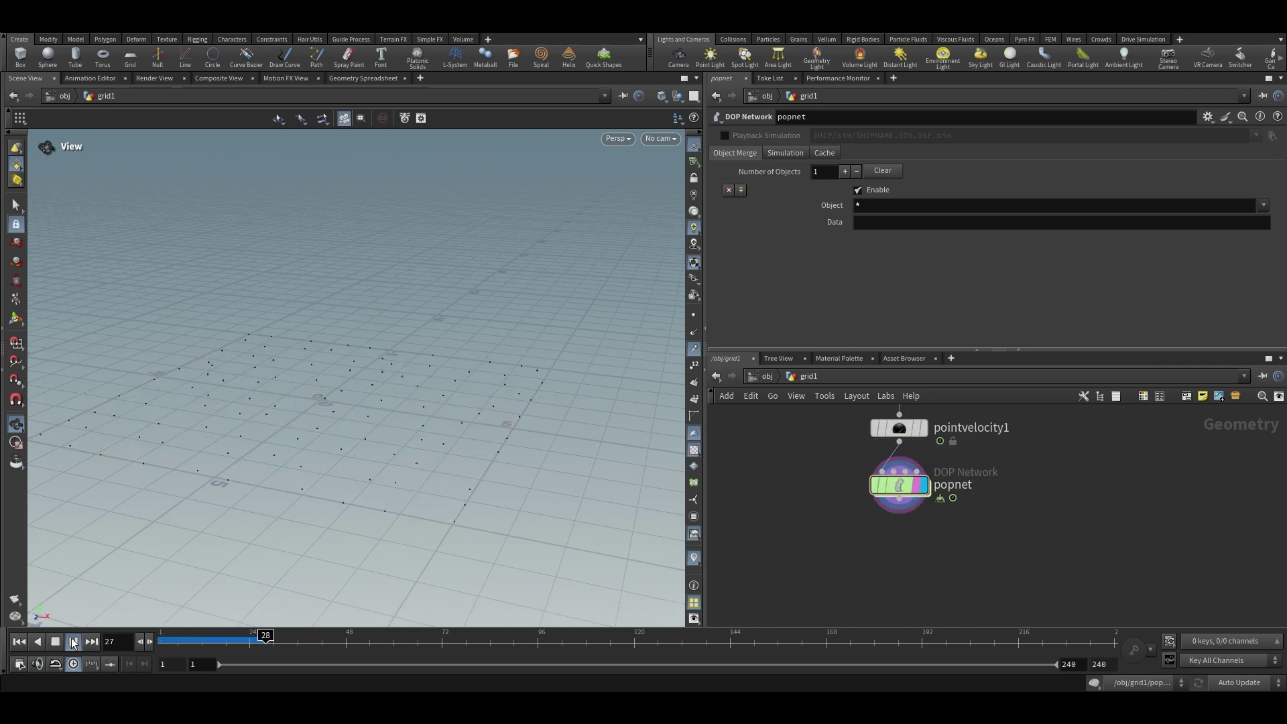
scroll(389, 473, "up", 2)
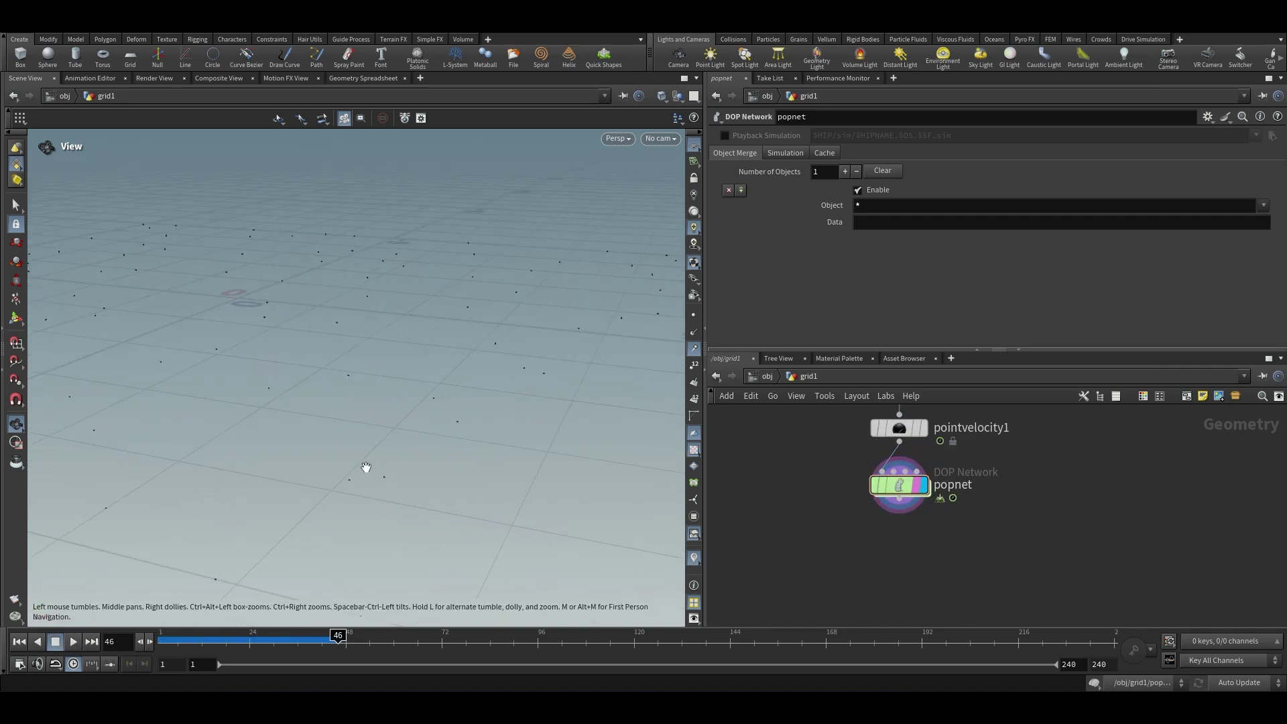
scroll(349, 496, "up", 1)
left_click_drag(236, 644, 830, 661)
Inside popnet, insert a POP Force between source_first_input and popwrangle1
double_click(882, 483)
key("Tab")
type("pop forc")
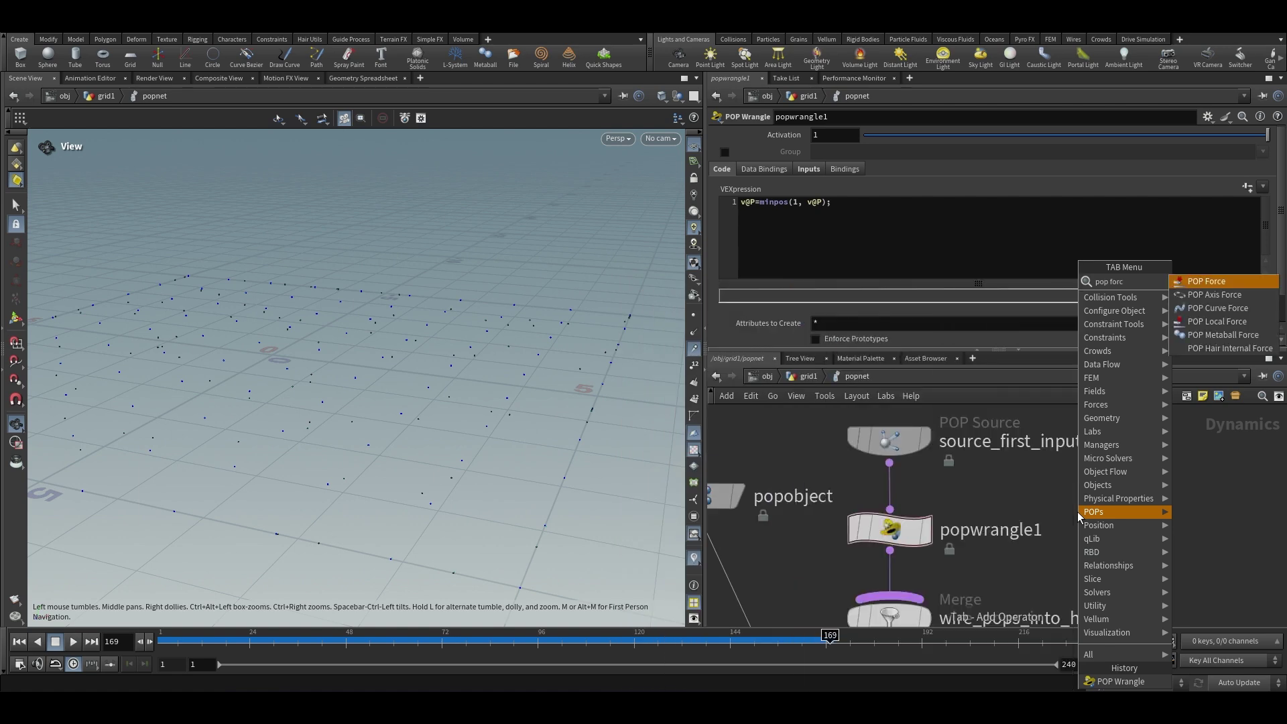
key("Return")
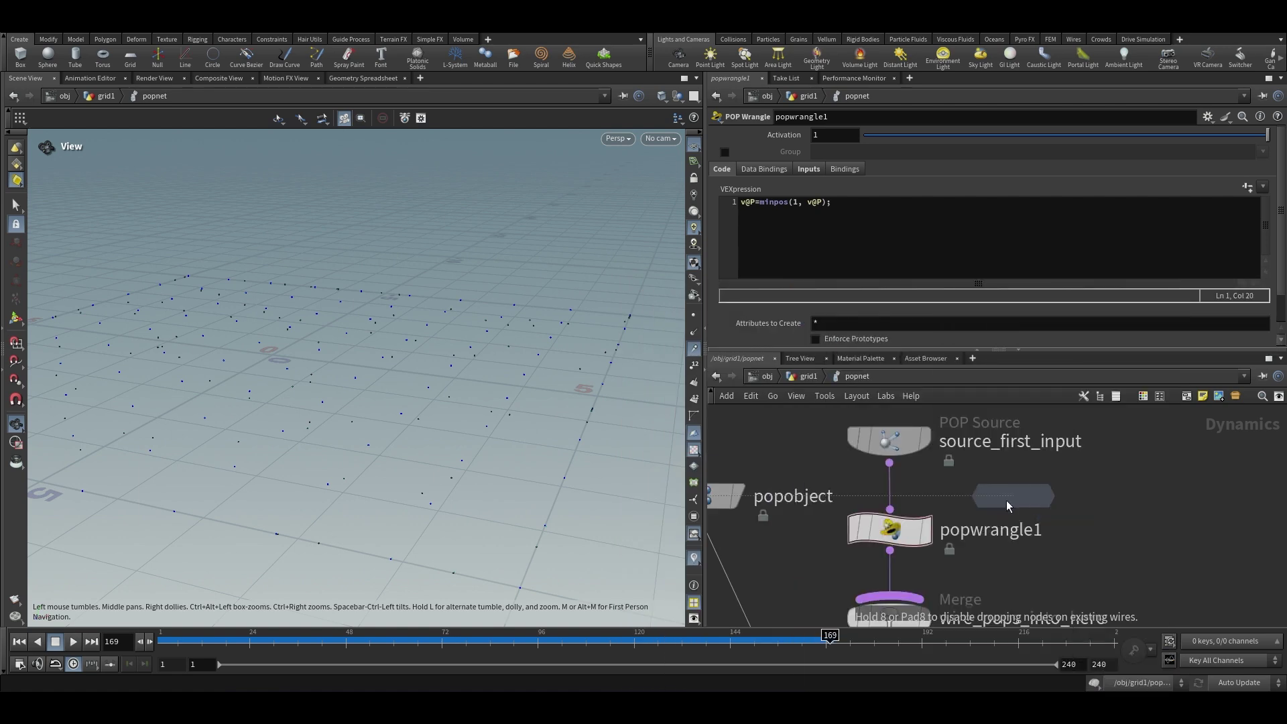
left_click(892, 495)
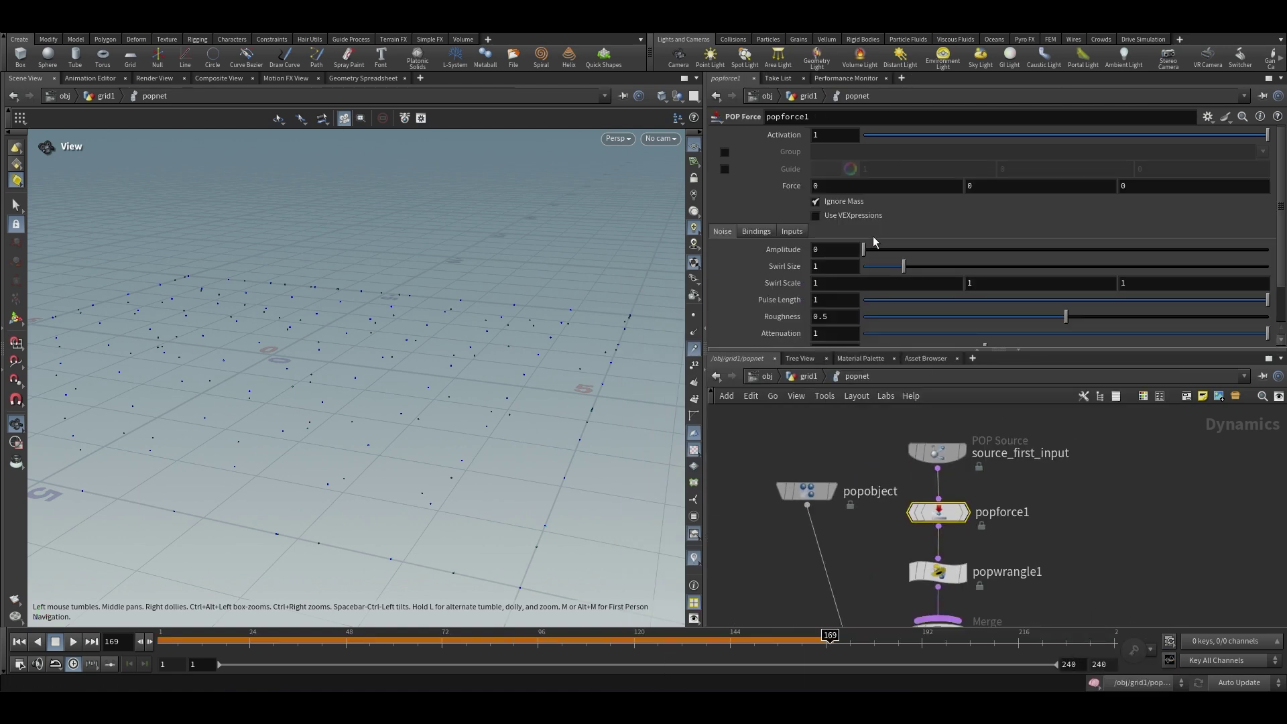
Set the POP Force noise Amplitude to 0.2 and Swirl Size to 1.28, replaying to check
left_click(837, 250)
type("0.2")
key("Return")
left_click(18, 642)
left_click(73, 642)
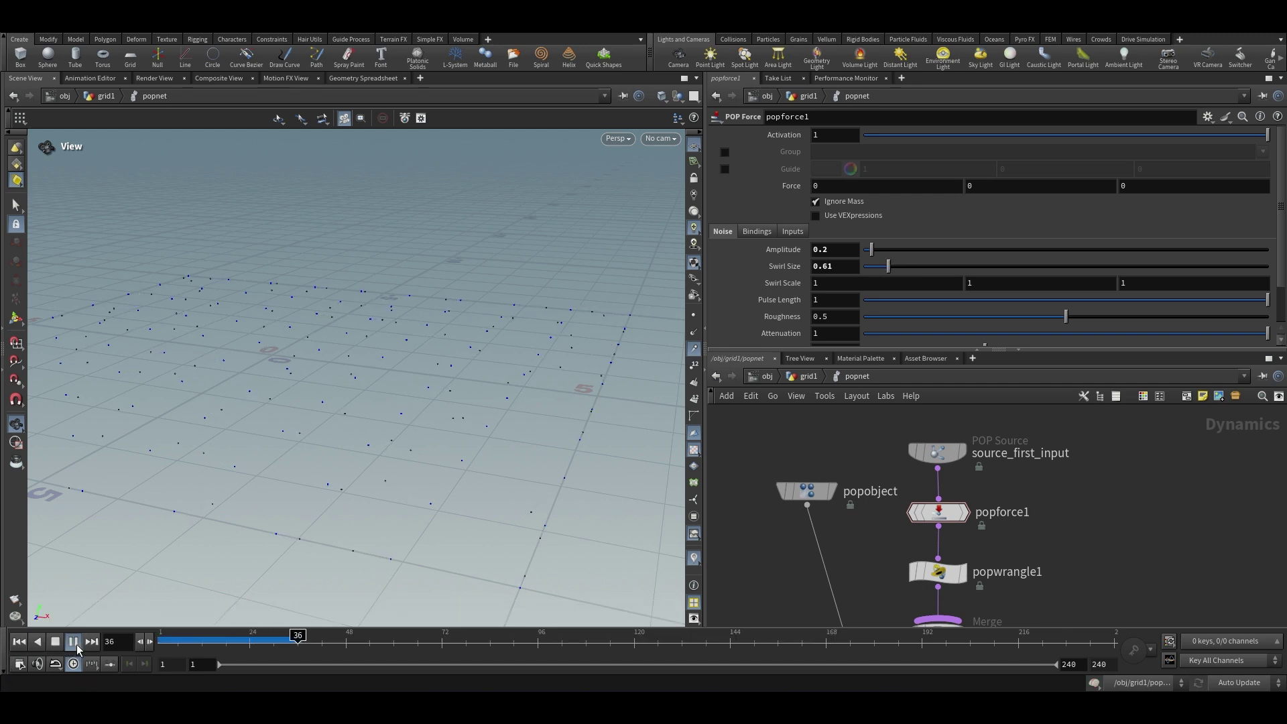
left_click(73, 642)
left_click_drag(899, 267, 915, 267)
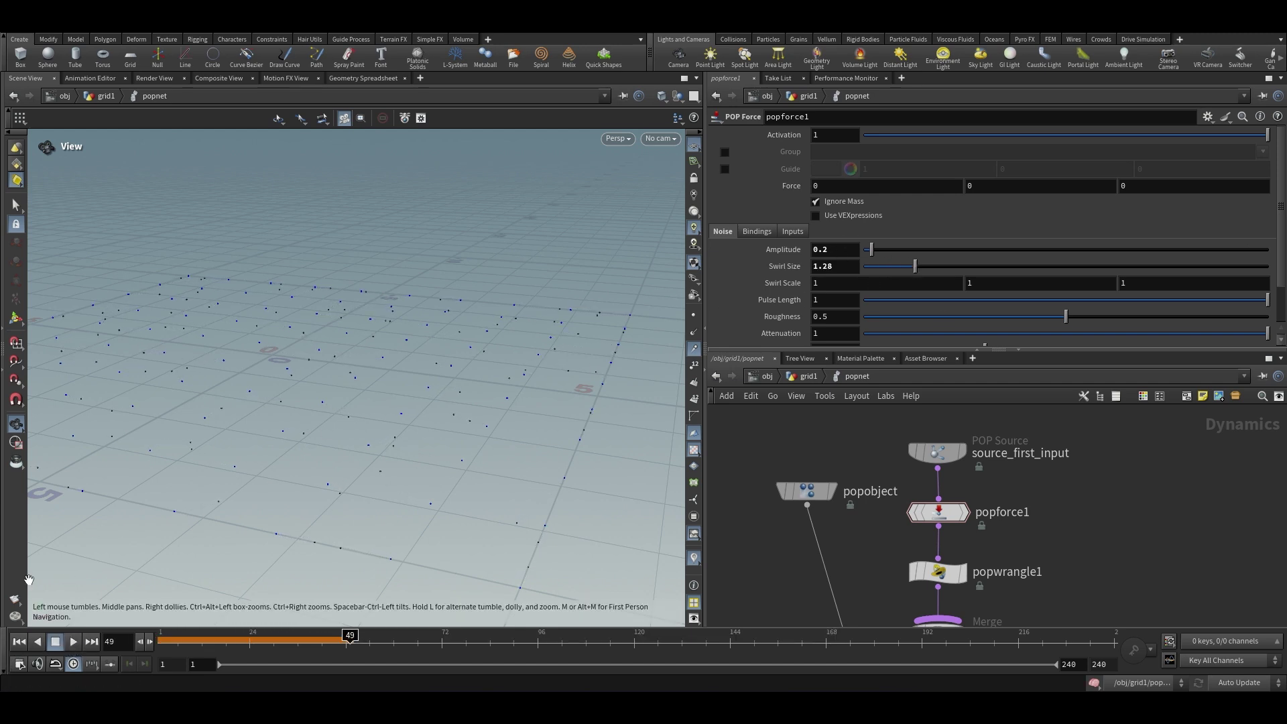
left_click(19, 642)
From the grid1 level, play the noisy particle simulation, then stop it
left_click(802, 378)
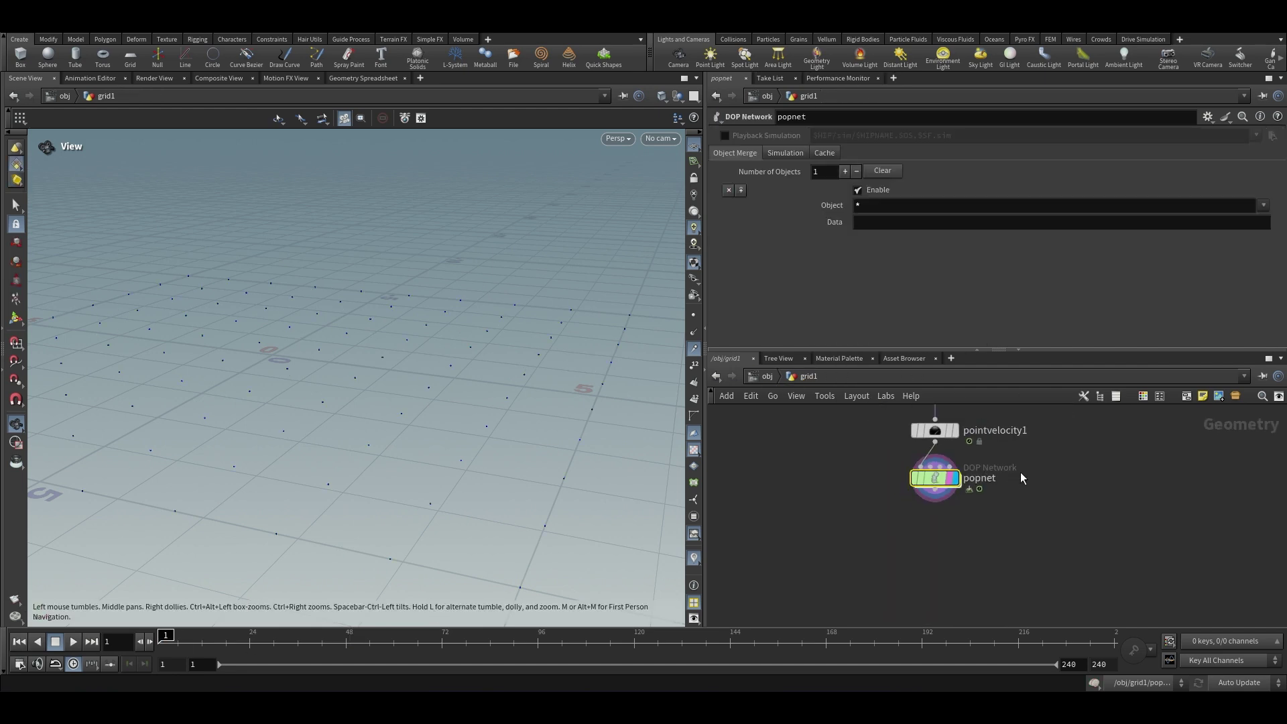
scroll(967, 503, "up", 4)
left_click(74, 642)
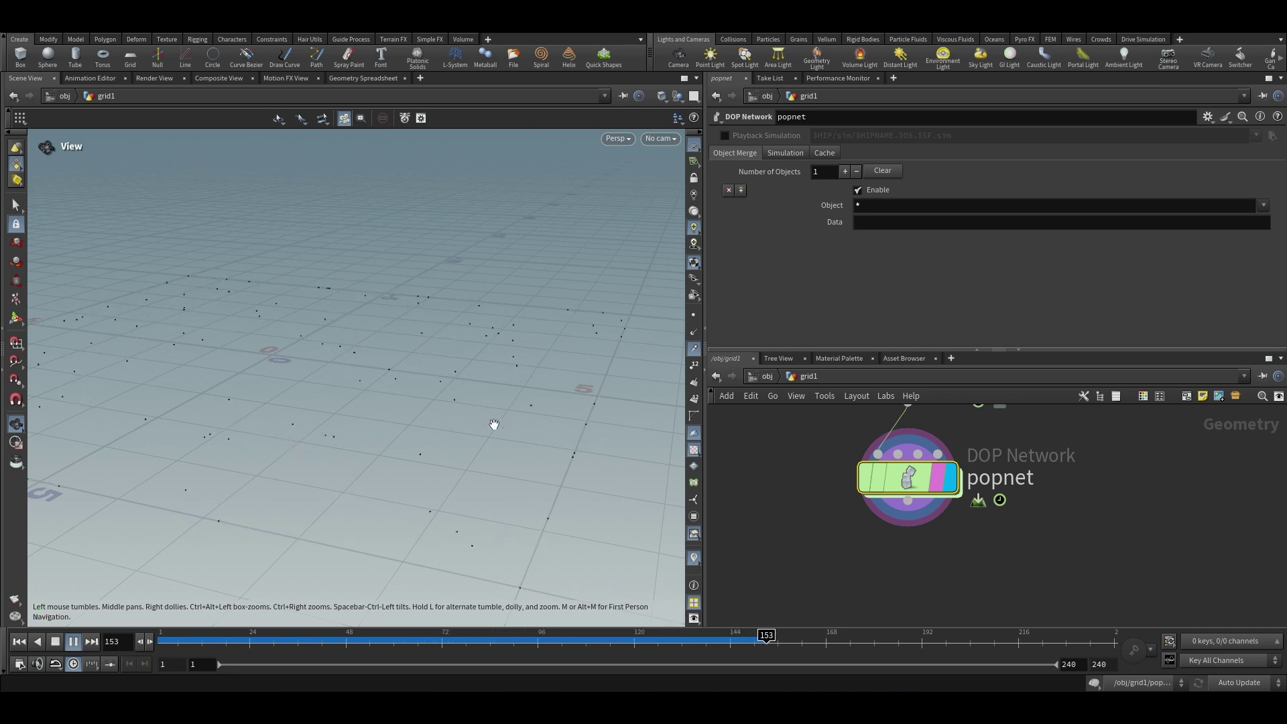
left_click(55, 642)
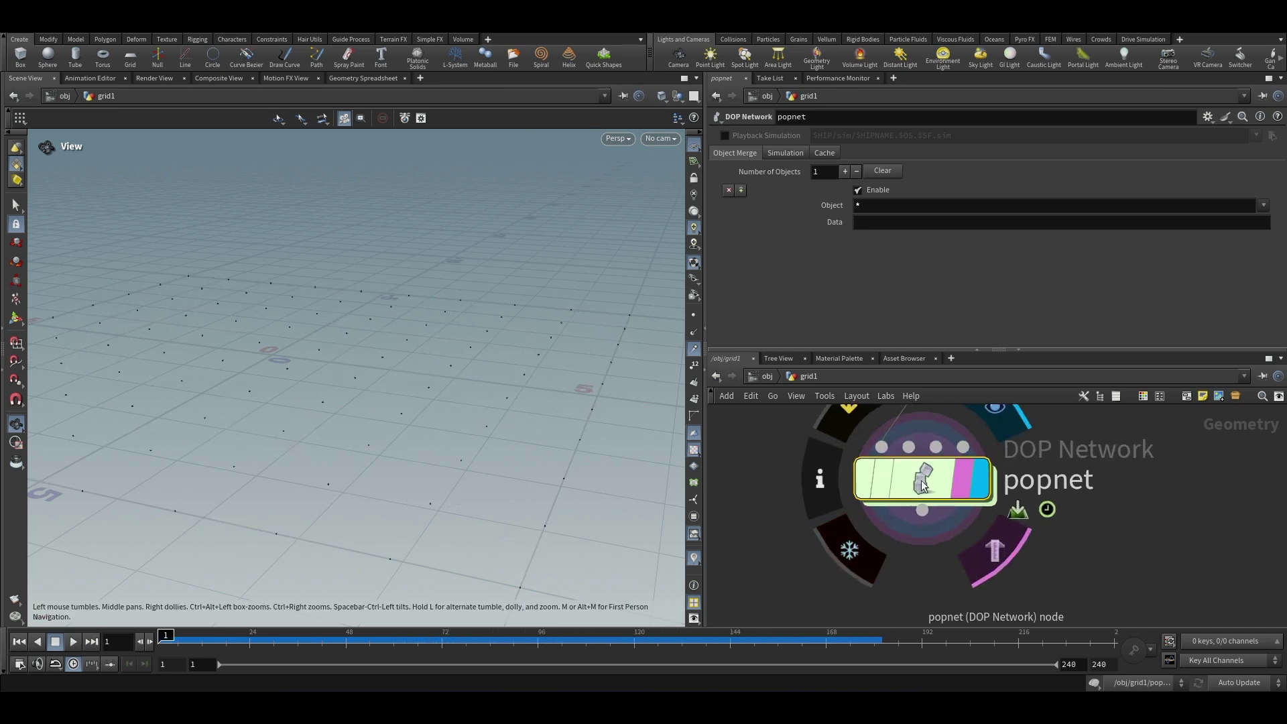
Dive back into the popnet network
double_click(908, 472)
scroll(1052, 549, "up", 3)
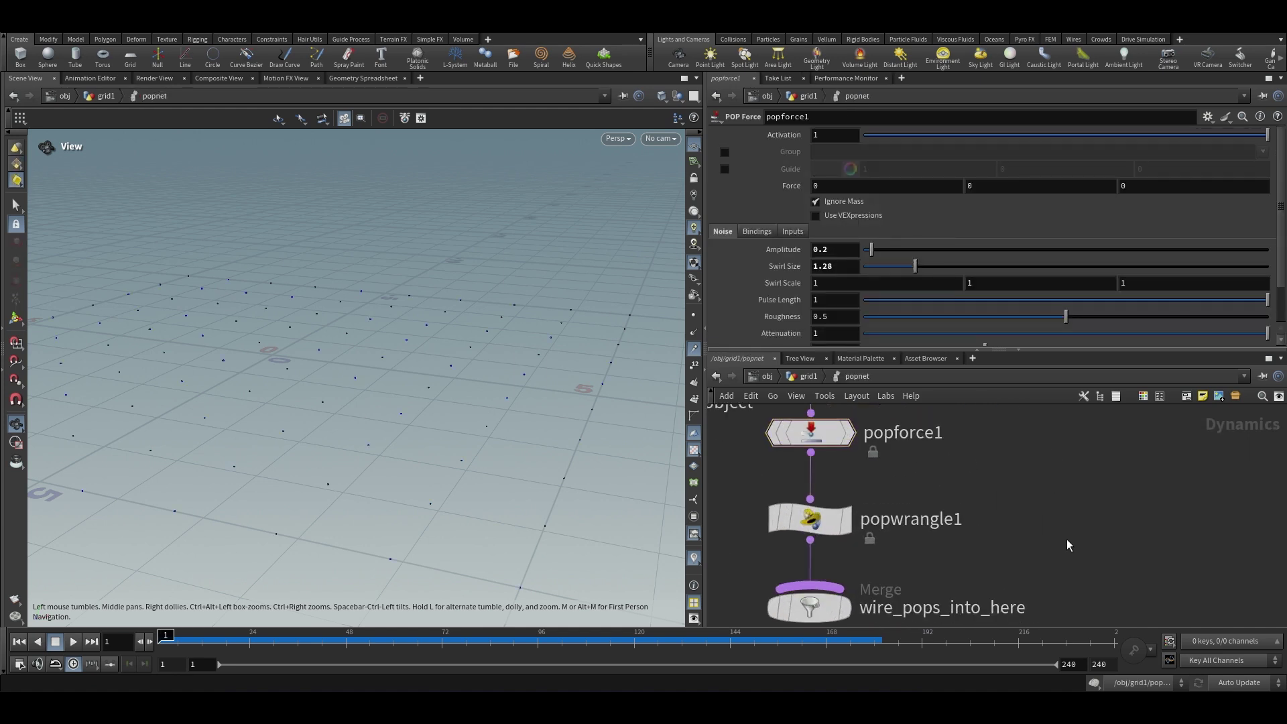
key("Tab")
key("Escape")
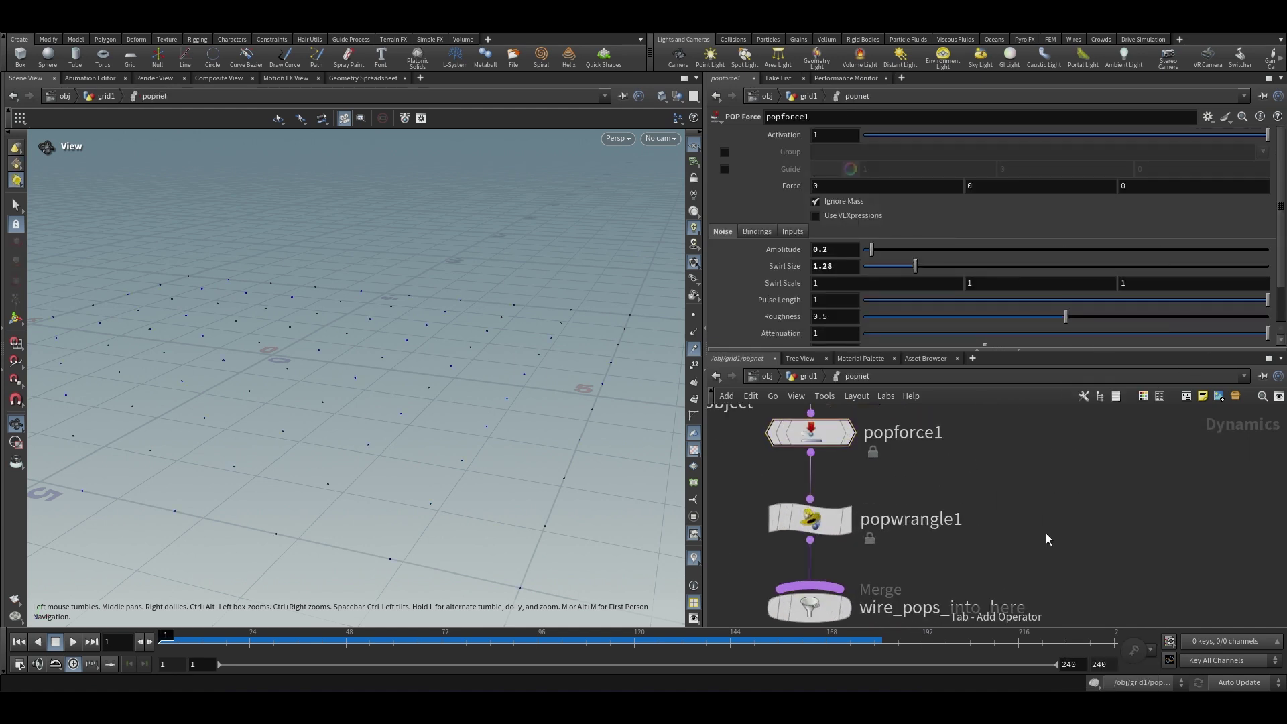
scroll(1046, 533, "down", 2)
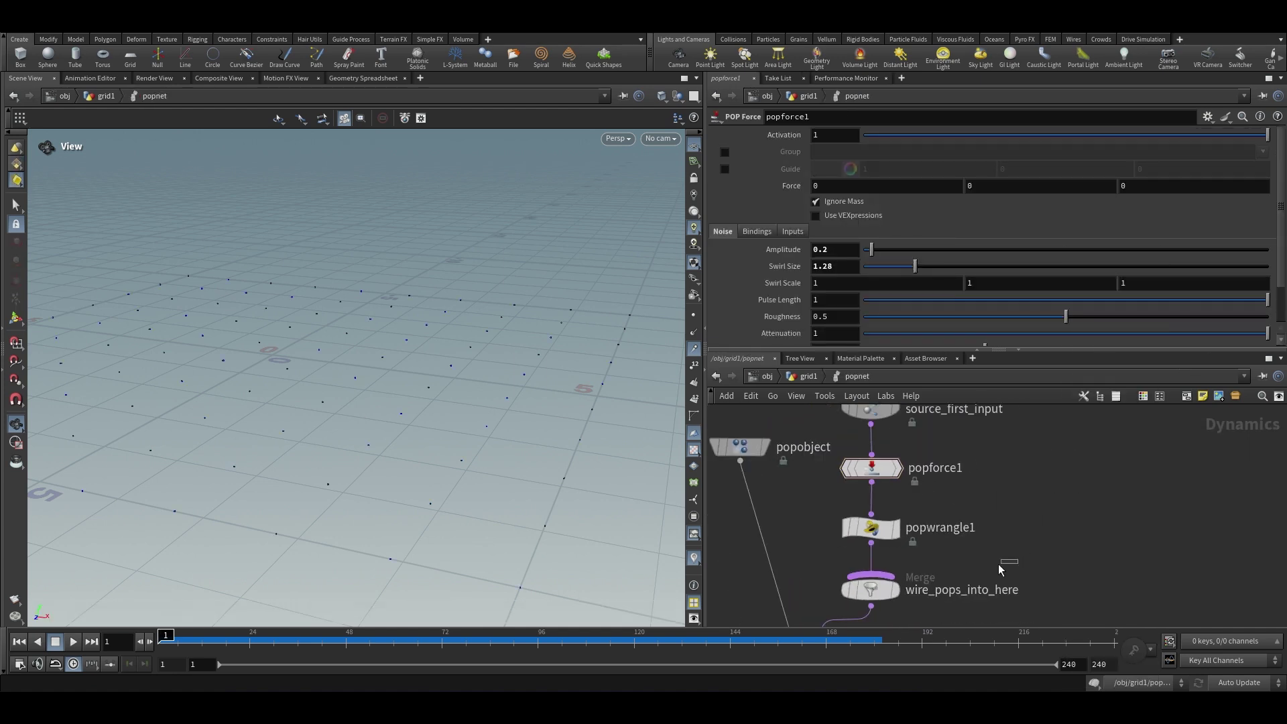
Create a SOP Solver and wire it into the wire_pops_into_here merge
key("Tab")
type("sop")
type(" geo")
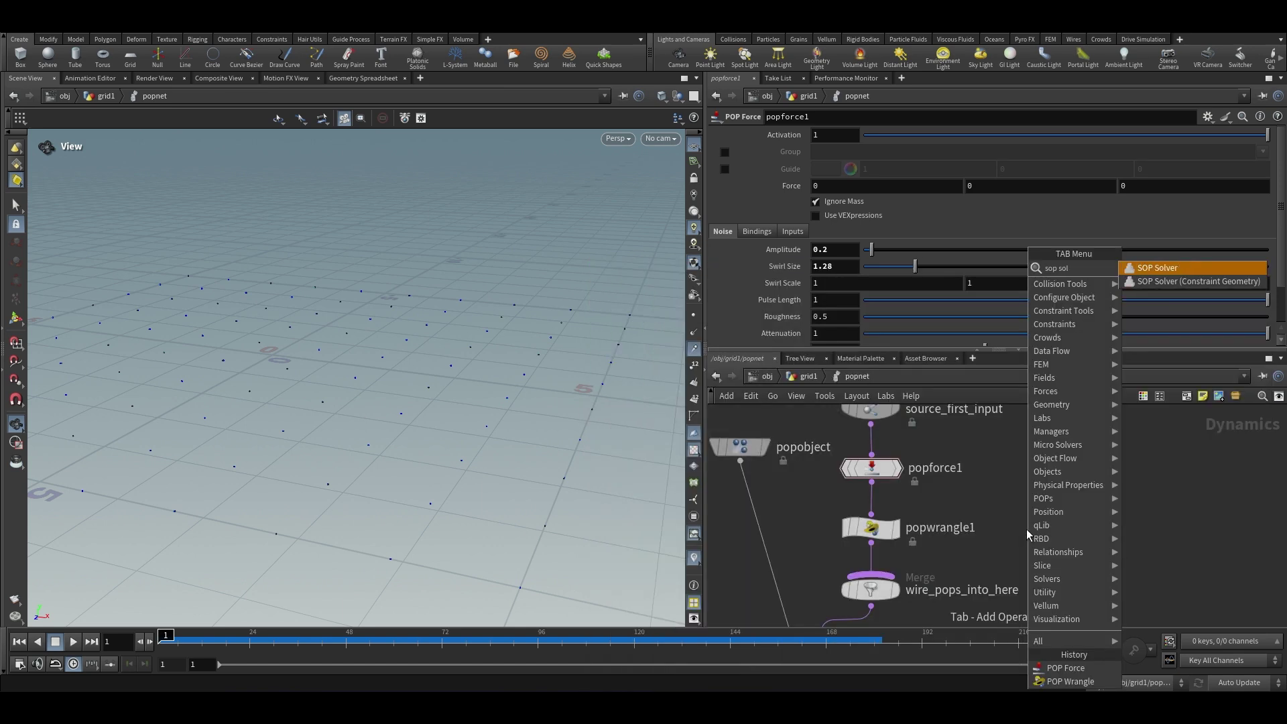
key("Return")
left_click(1080, 503)
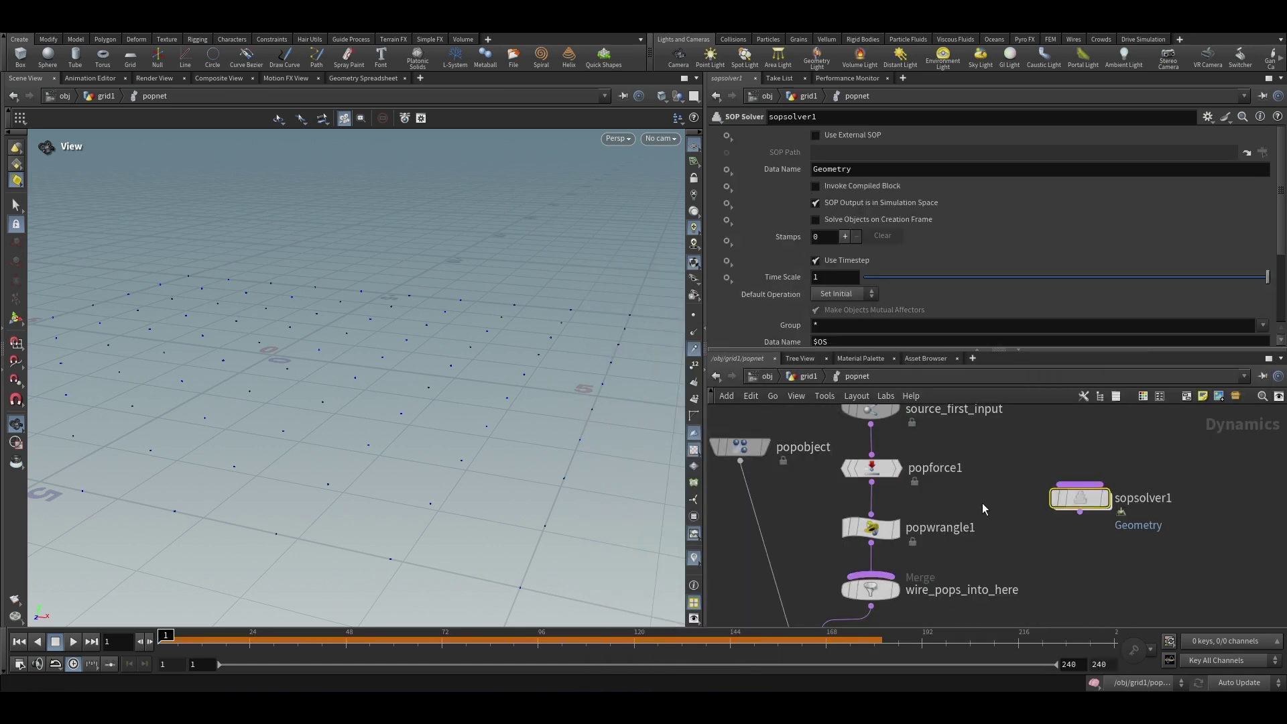
scroll(938, 496, "down", 3)
left_click(898, 511)
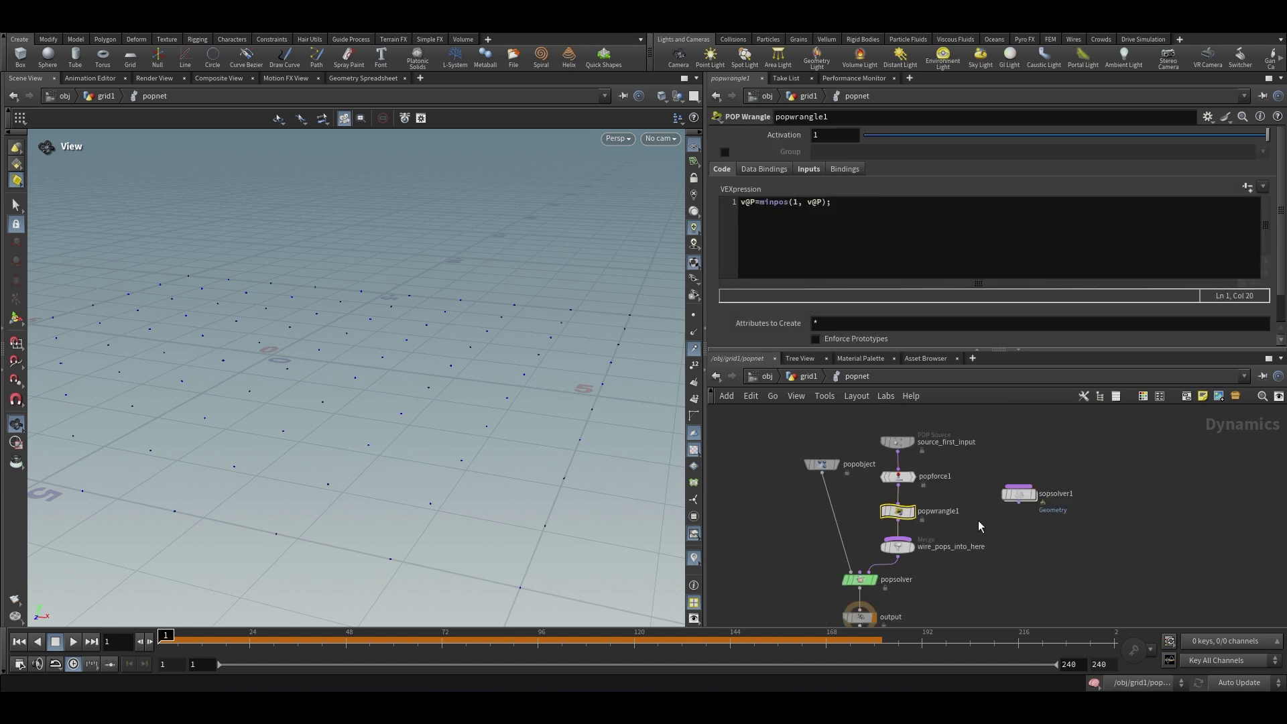
scroll(955, 493, "up", 2)
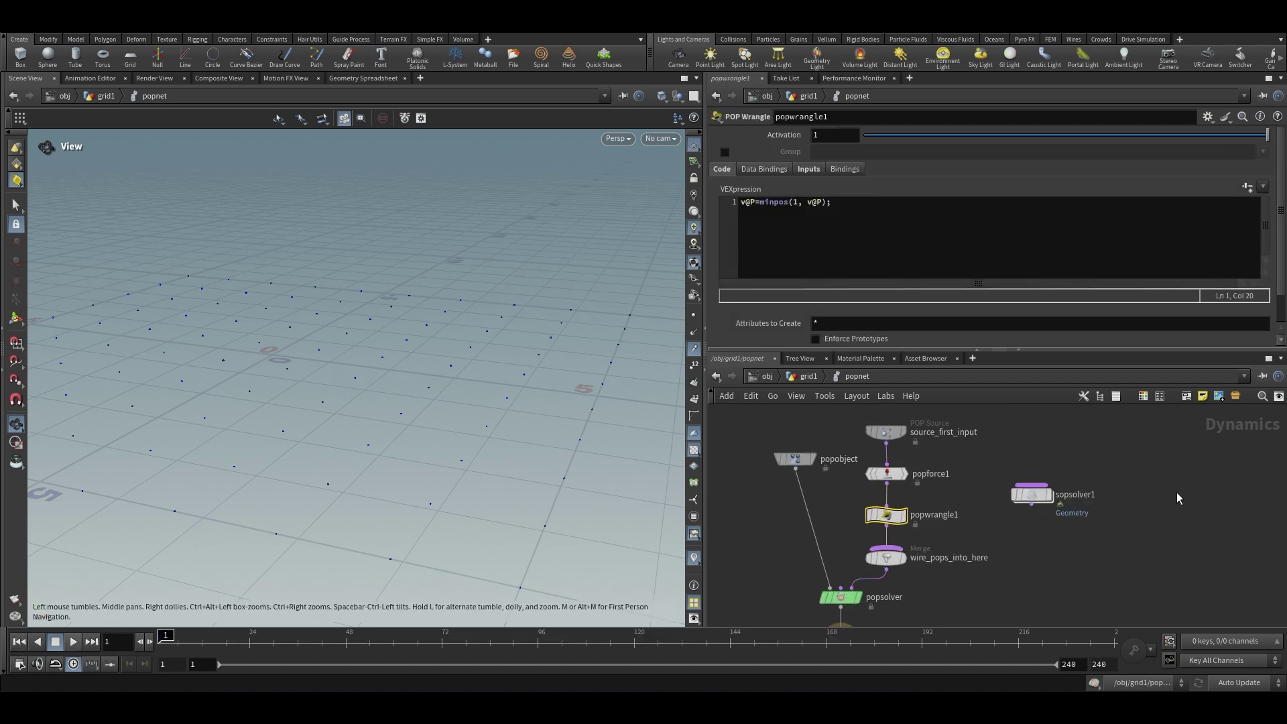
scroll(1059, 497, "up", 2)
left_click_drag(1026, 508, 808, 586)
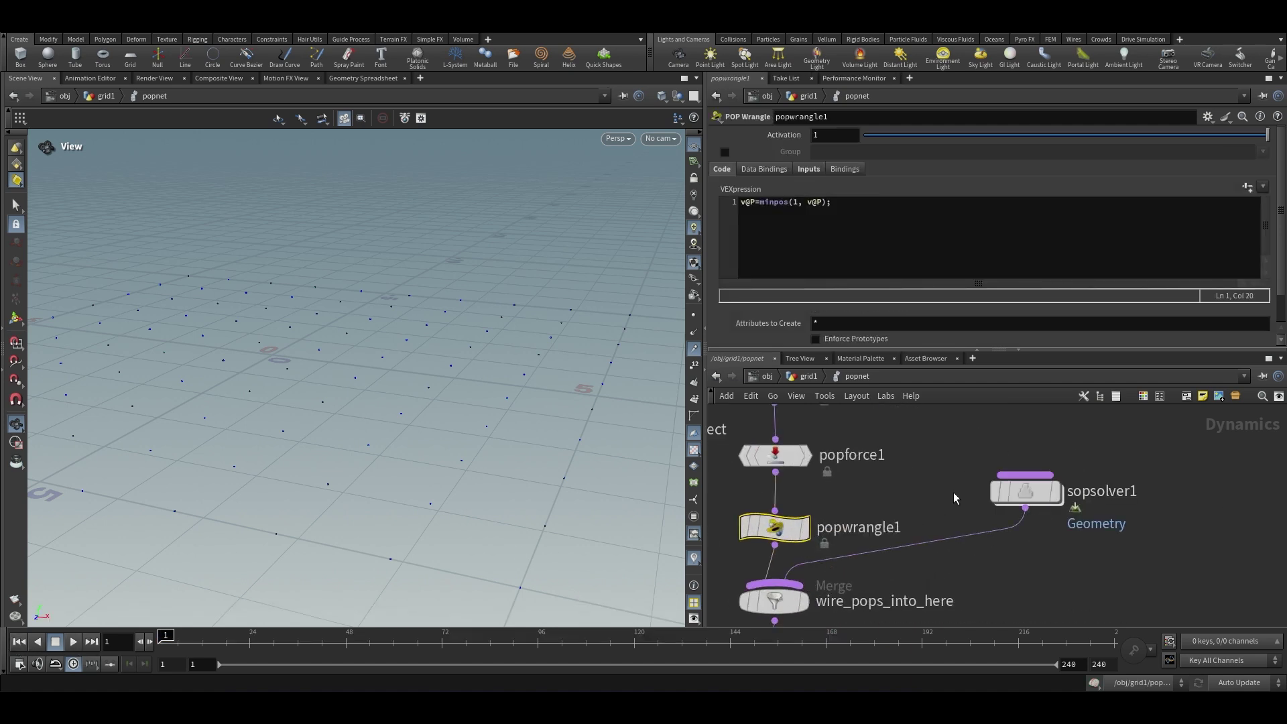
Inside sopsolver1, insert an Attribute Wrangle between dop_geometry and OUT
double_click(1026, 493)
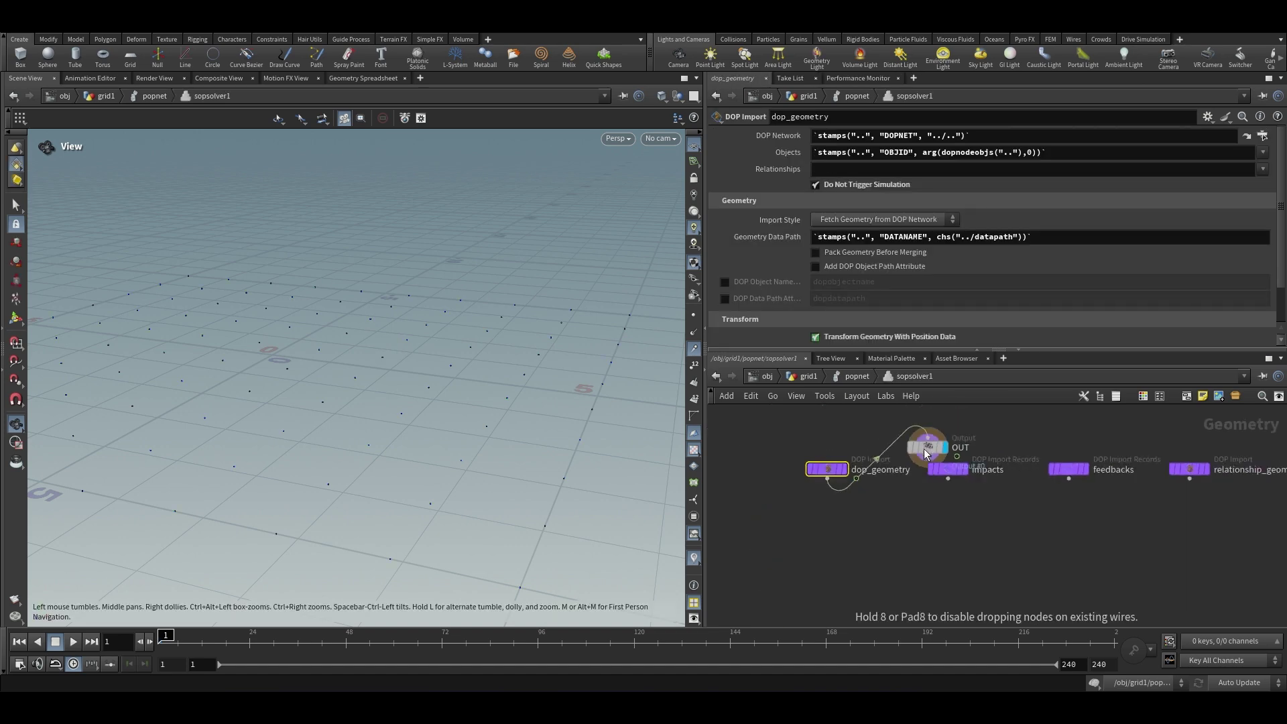
left_click_drag(912, 471, 845, 571)
scroll(916, 519, "up", 2)
key("Tab")
type("a")
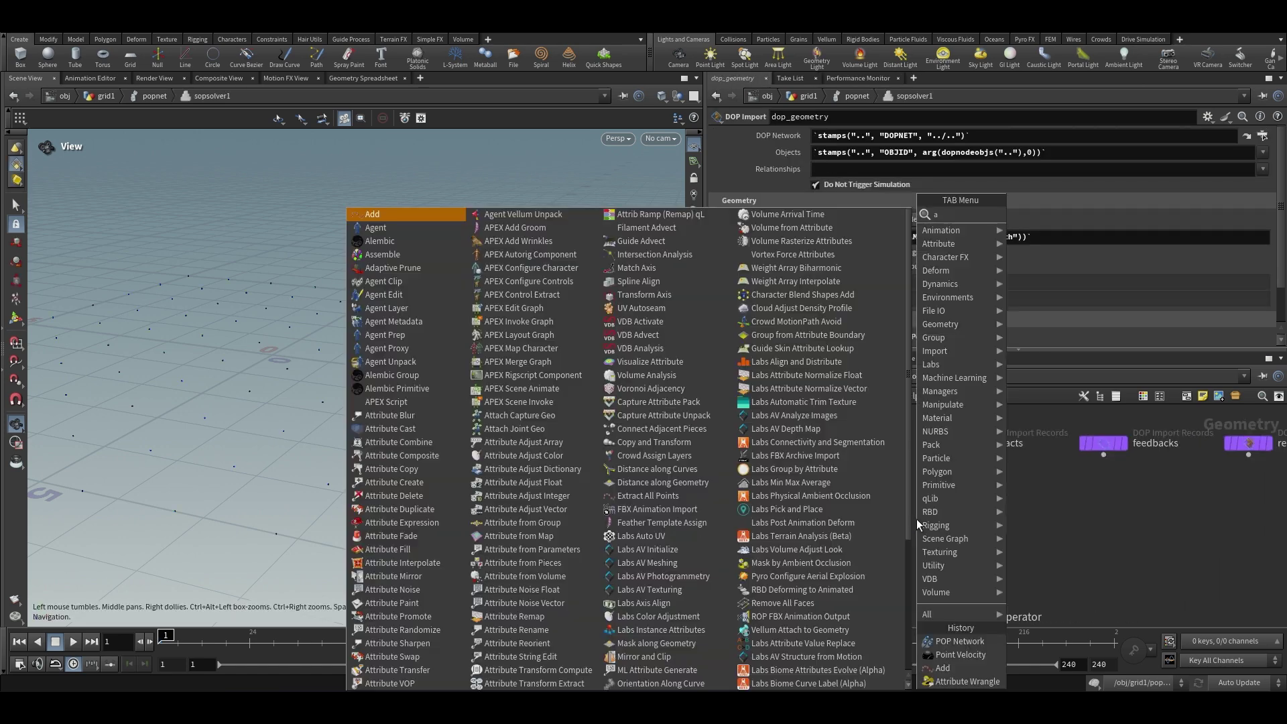
type("ttrib wr")
key("Return")
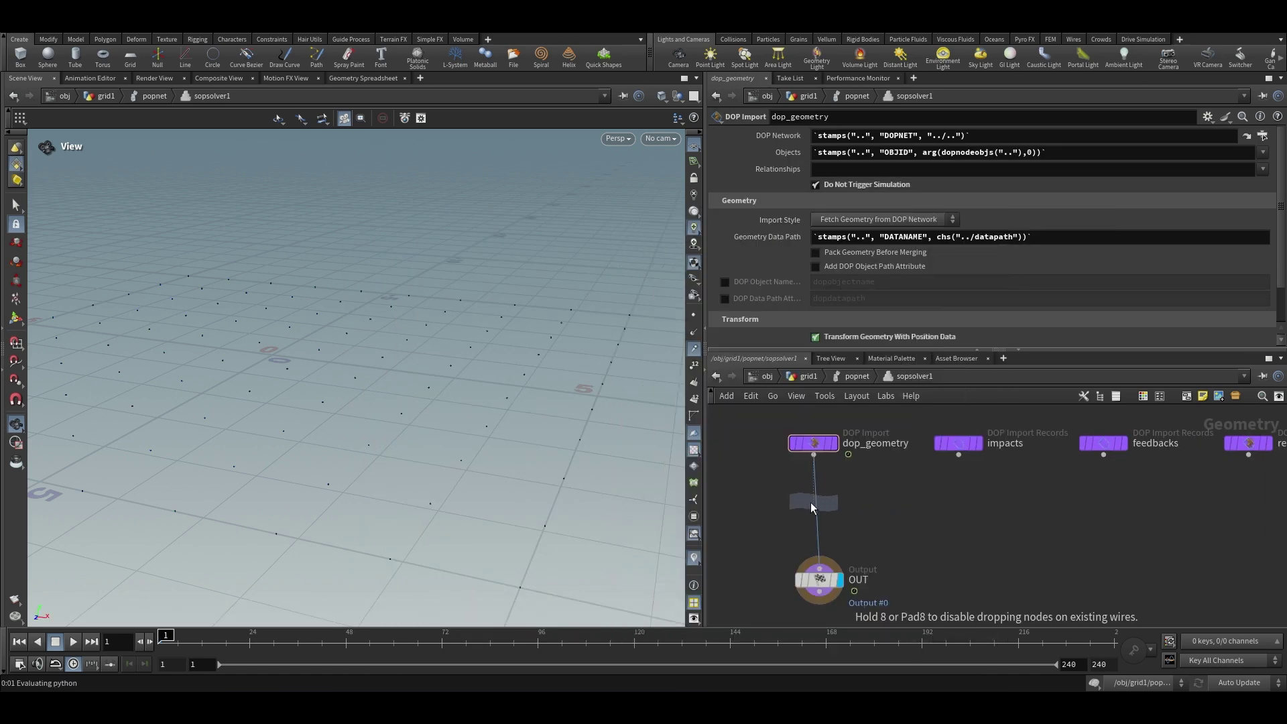
left_click(812, 507)
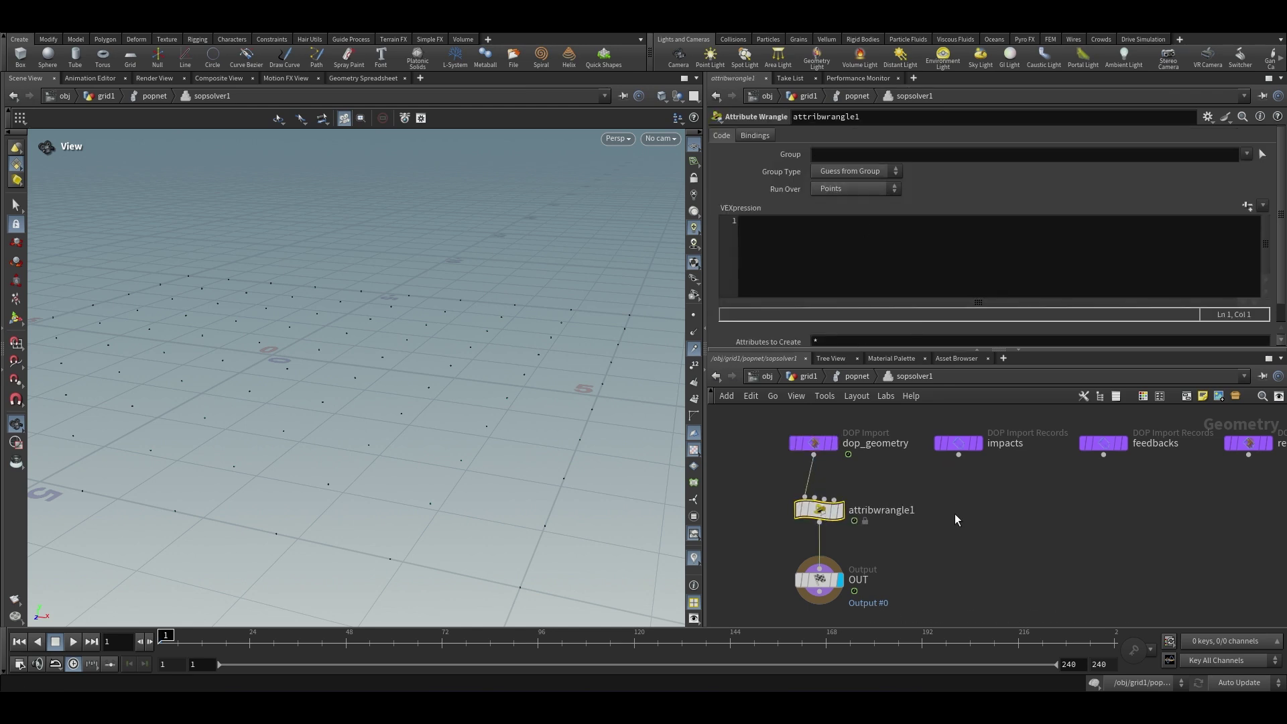
scroll(963, 520, "down", 2)
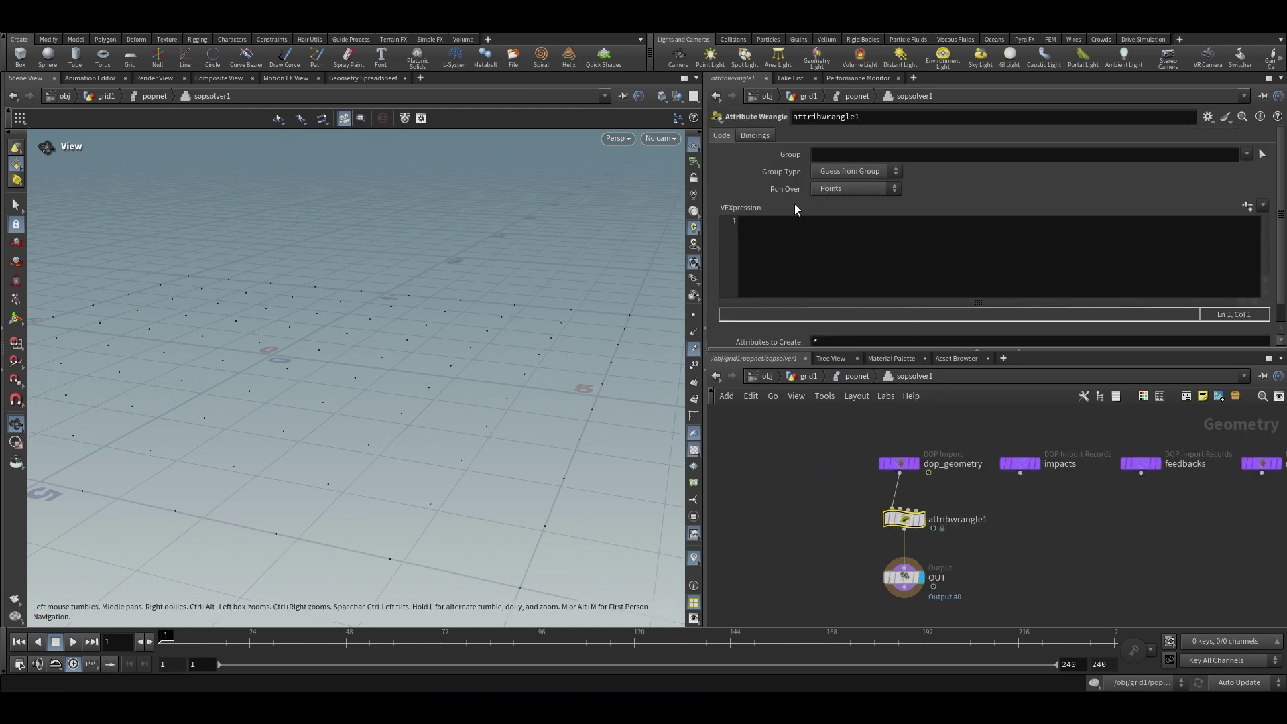
left_click(759, 527)
left_click_drag(350, 405, 331, 505)
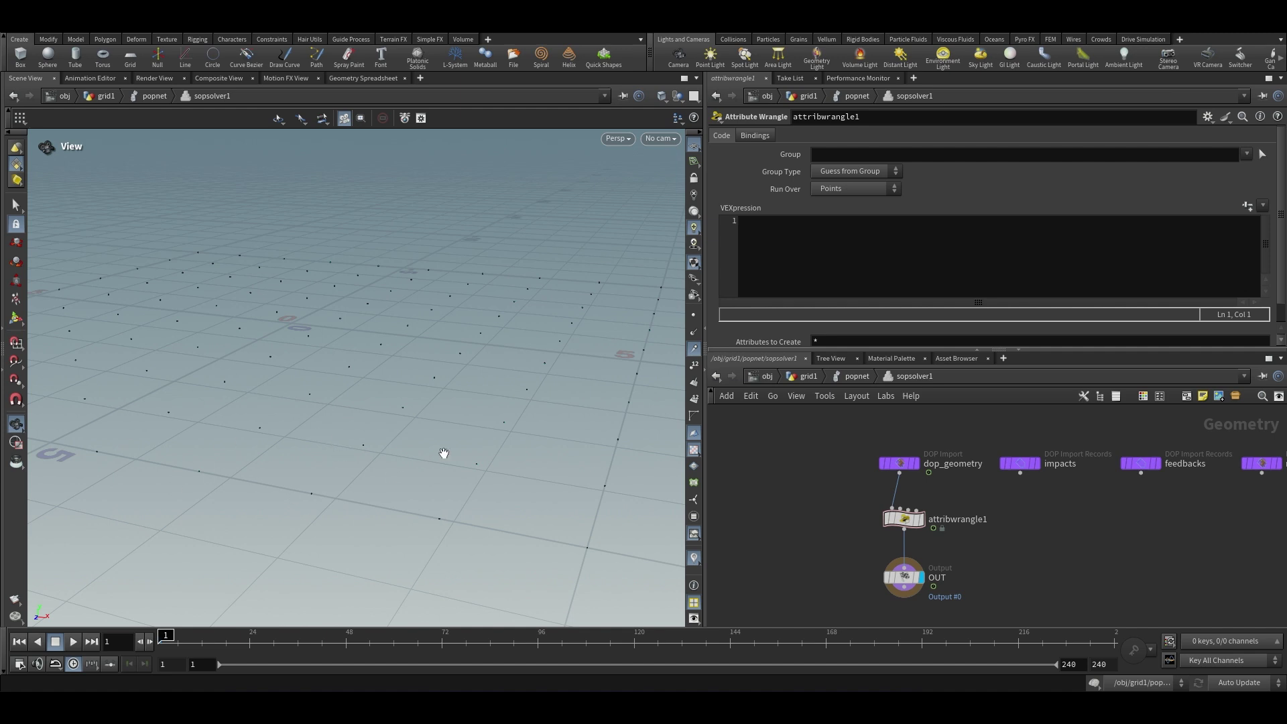
scroll(1005, 499, "up", 1)
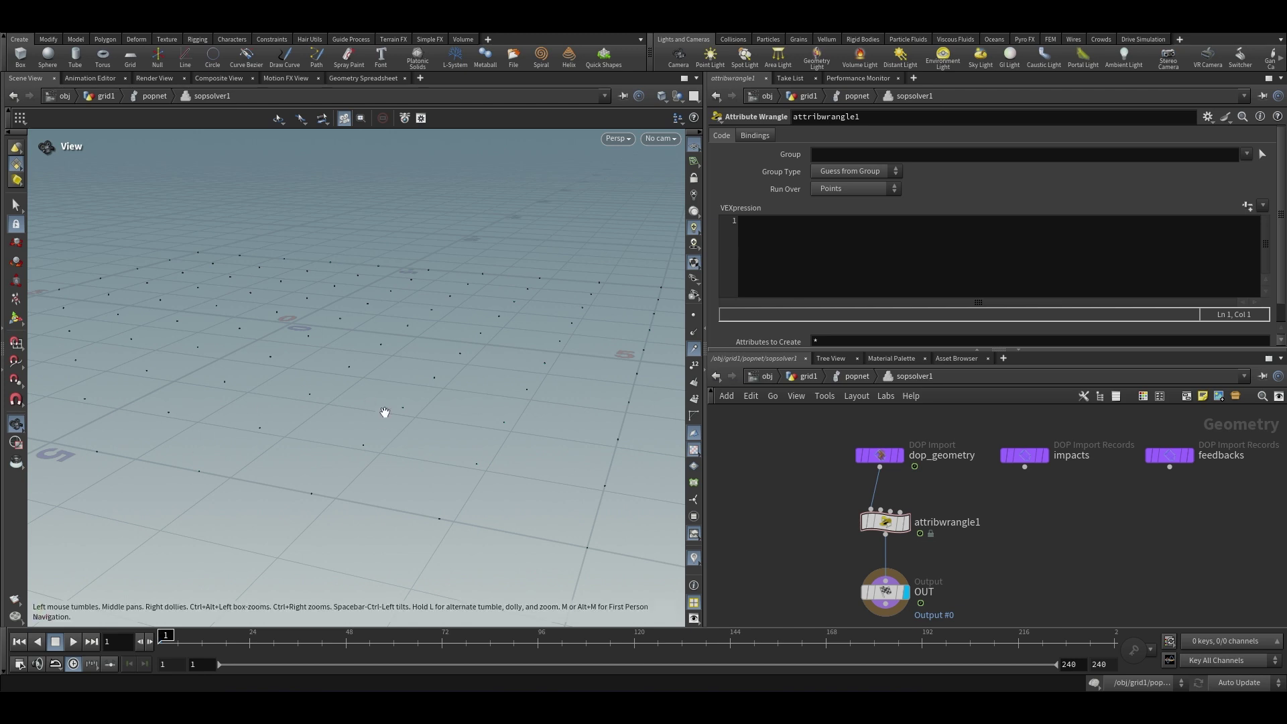
left_click(813, 271)
type("i[]@")
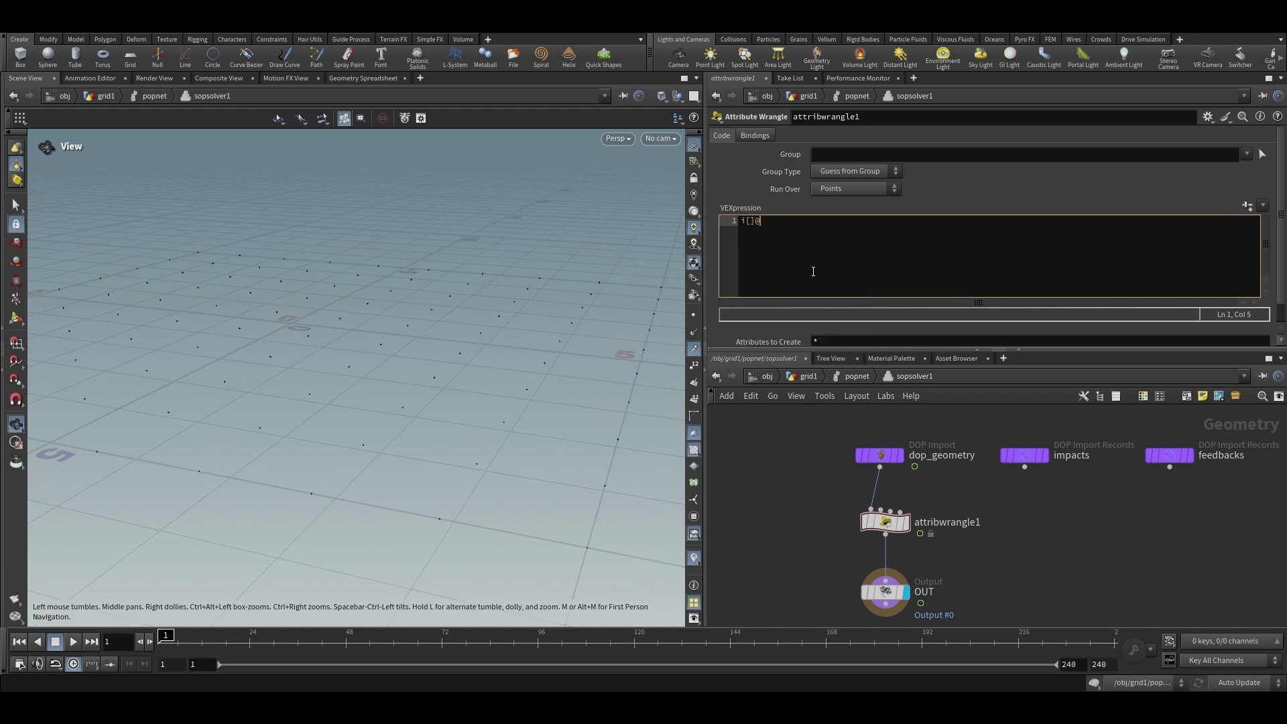
type("np = nearpoints(")
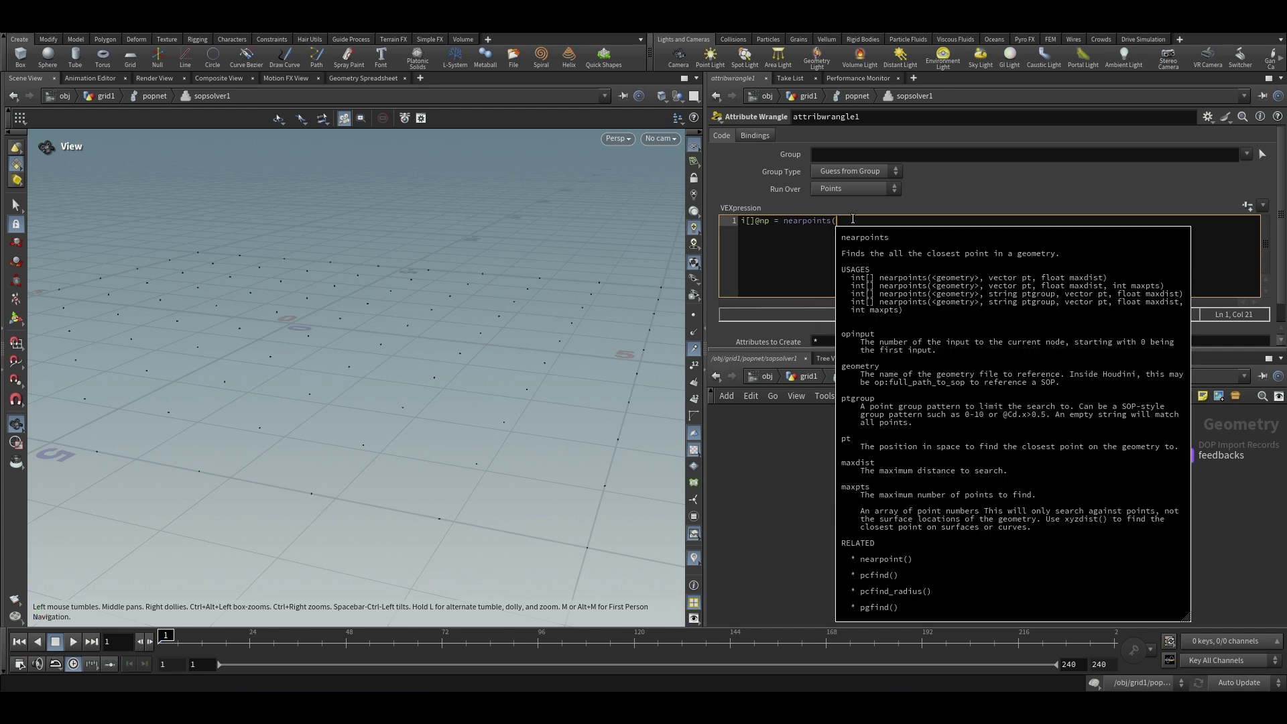
type("0, ")
type("\"P\"")
key("BackSpace")
key("BackSpace")
type("@P, ")
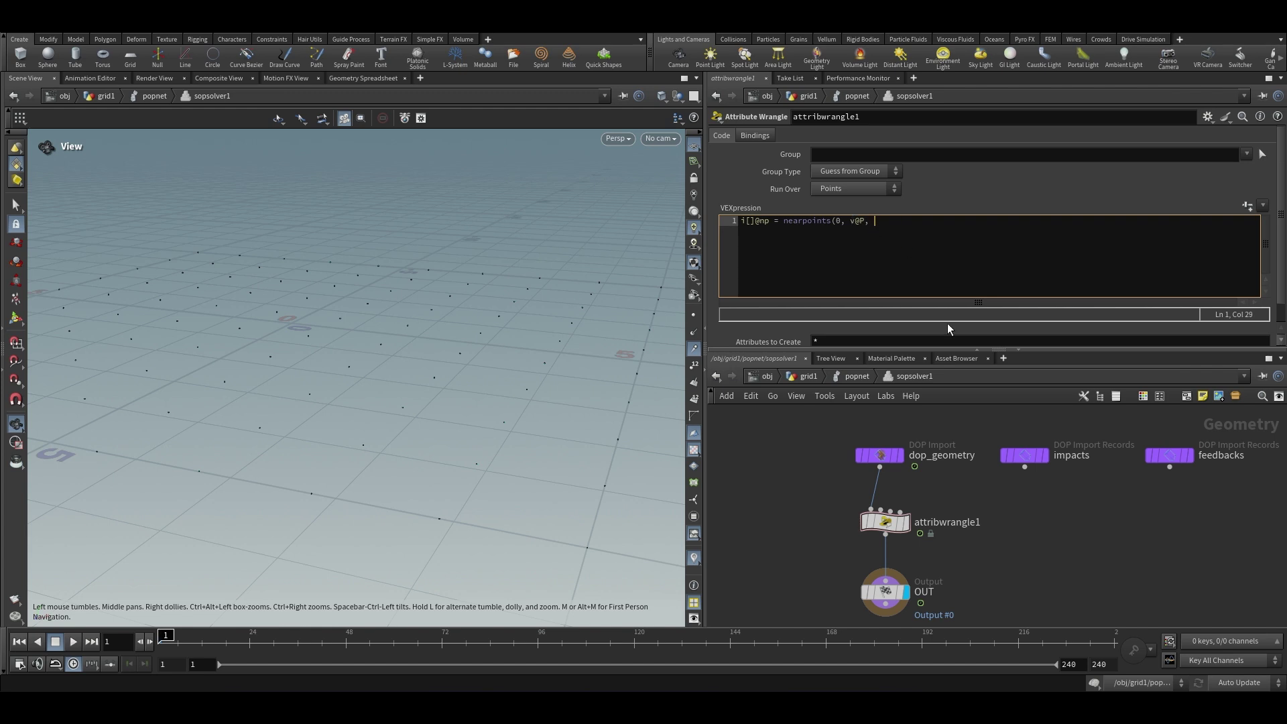
type("10);")
key("Return")
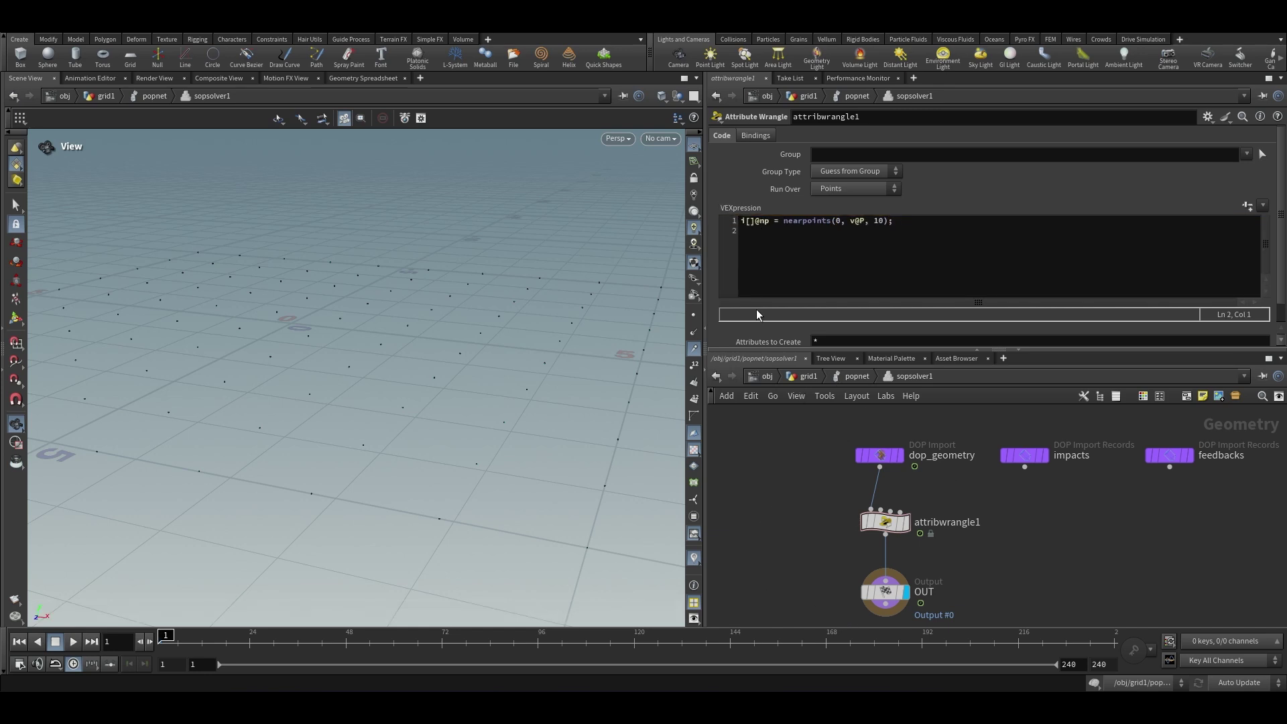
Return to the grid1 network, select popnet, and switch the desktop to Technical
left_click(809, 376)
scroll(972, 516, "down", 4)
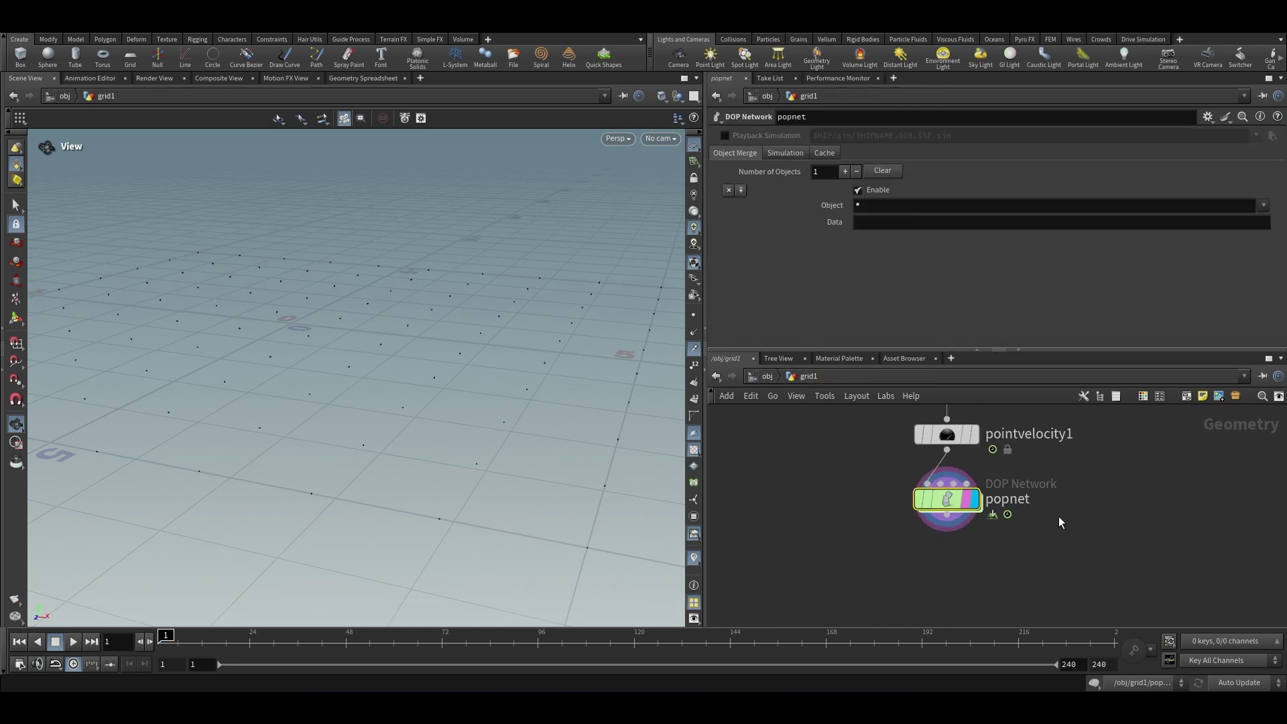
left_click_drag(1063, 460, 803, 552)
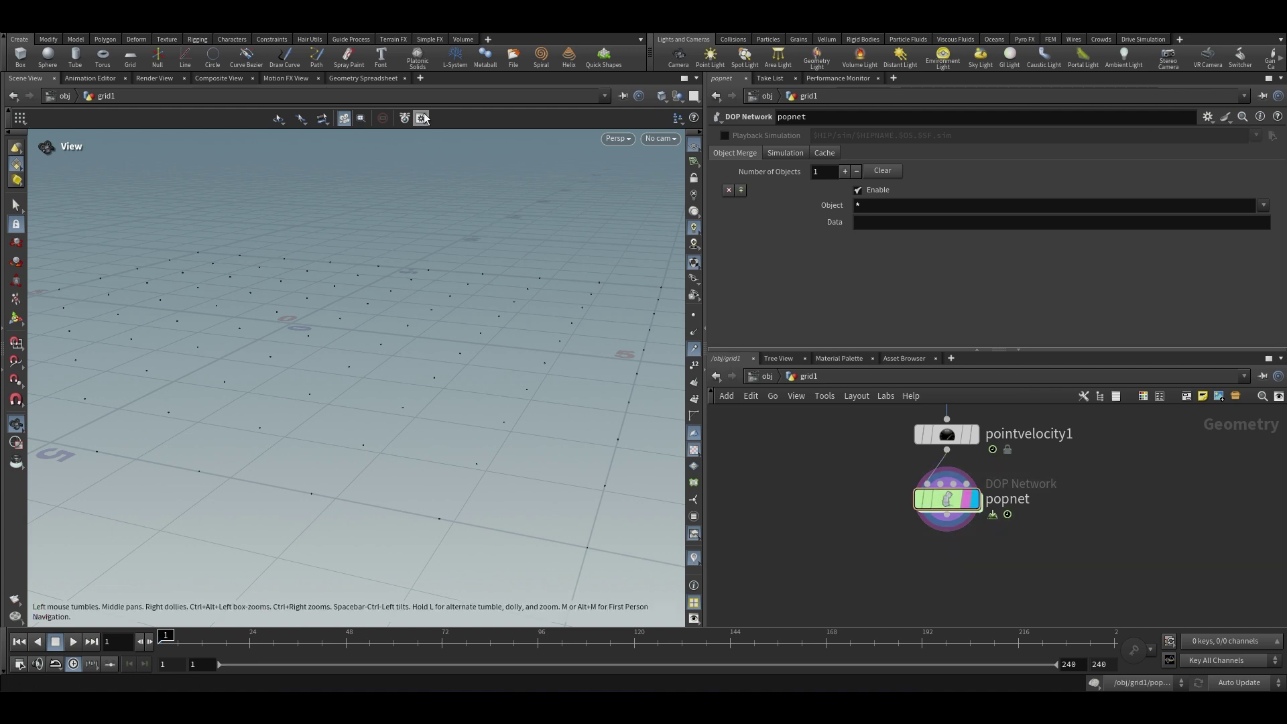
left_click(270, 39)
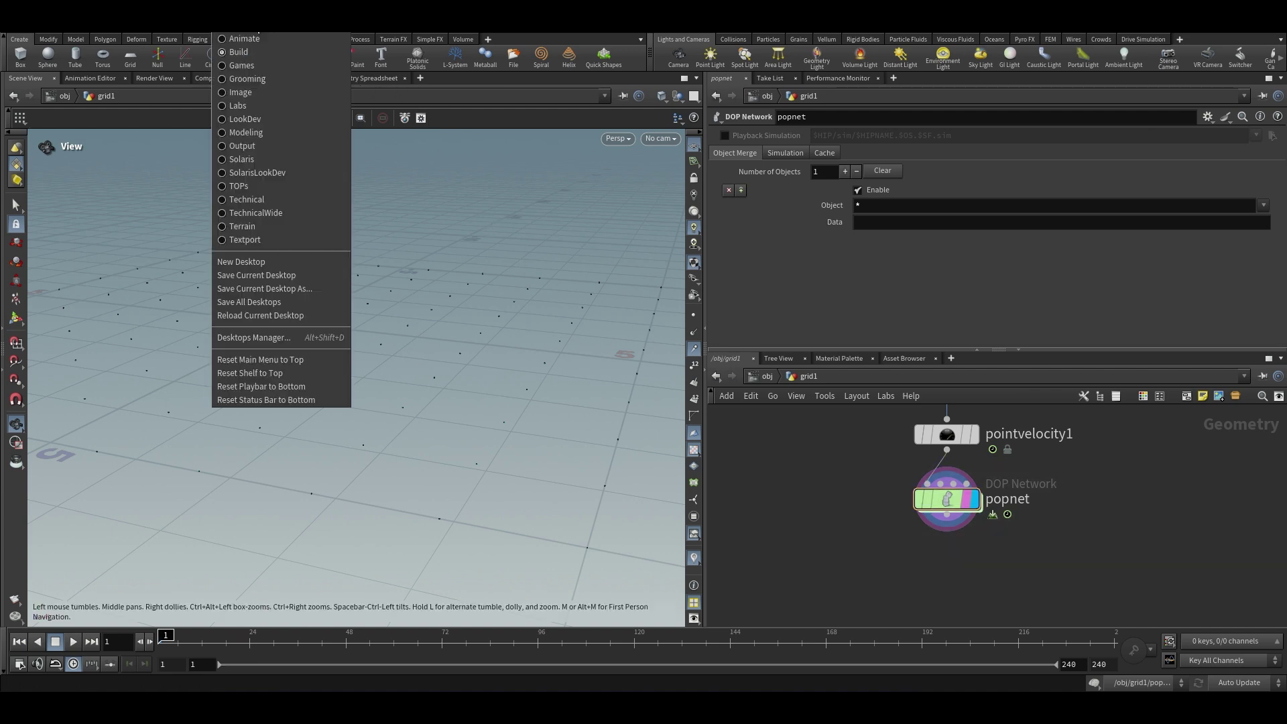
left_click(263, 197)
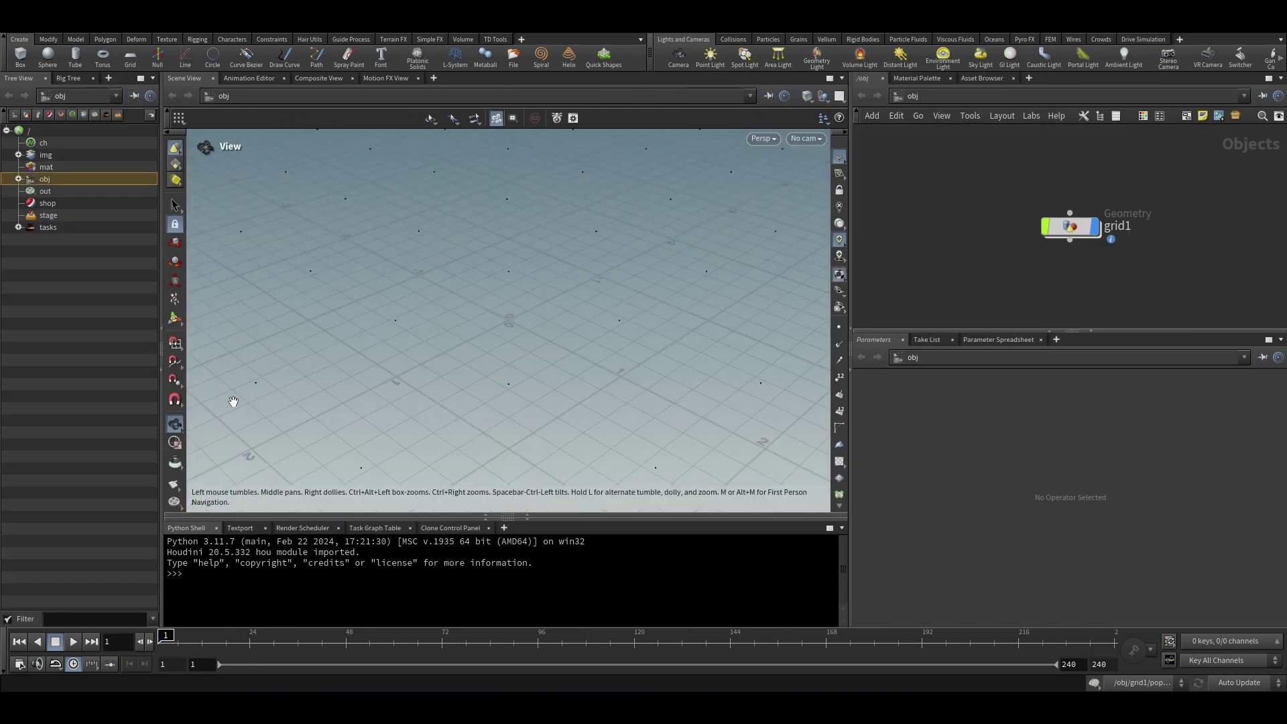
Collapse the tree view and Python shell, show a Geometry Spreadsheet, and frame popnet inside grid1
left_click(162, 333)
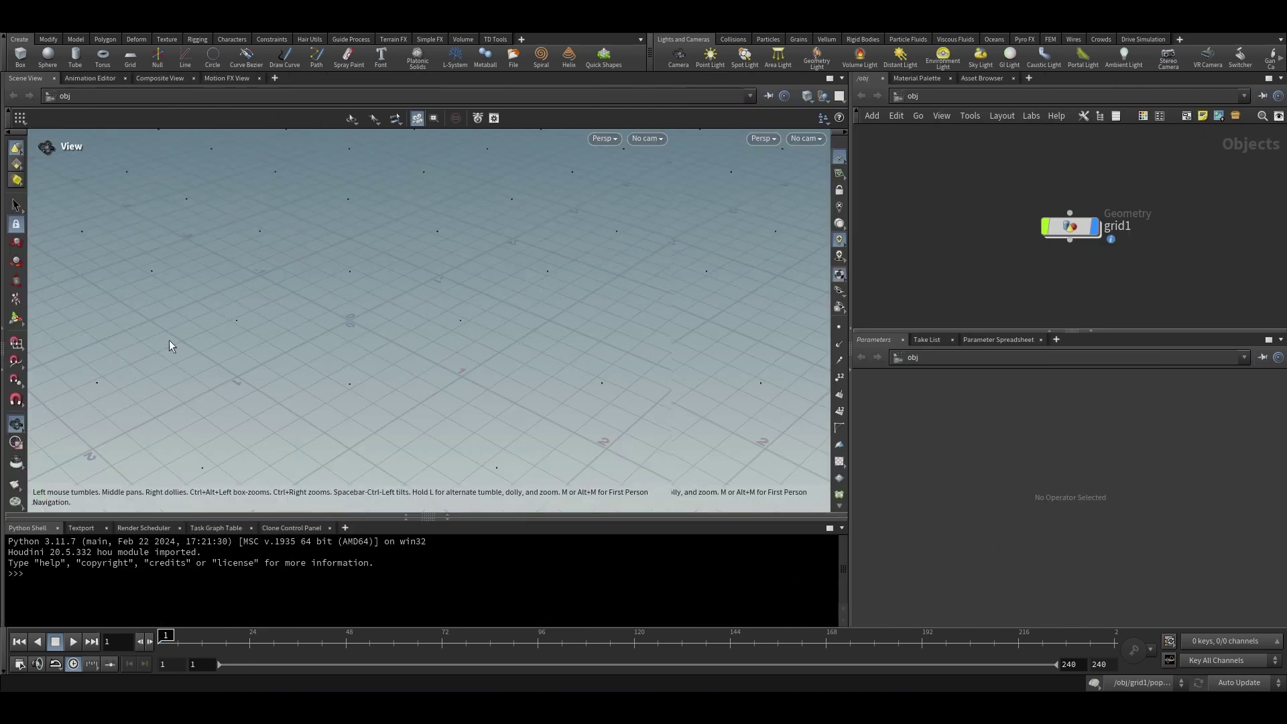
left_click(448, 520)
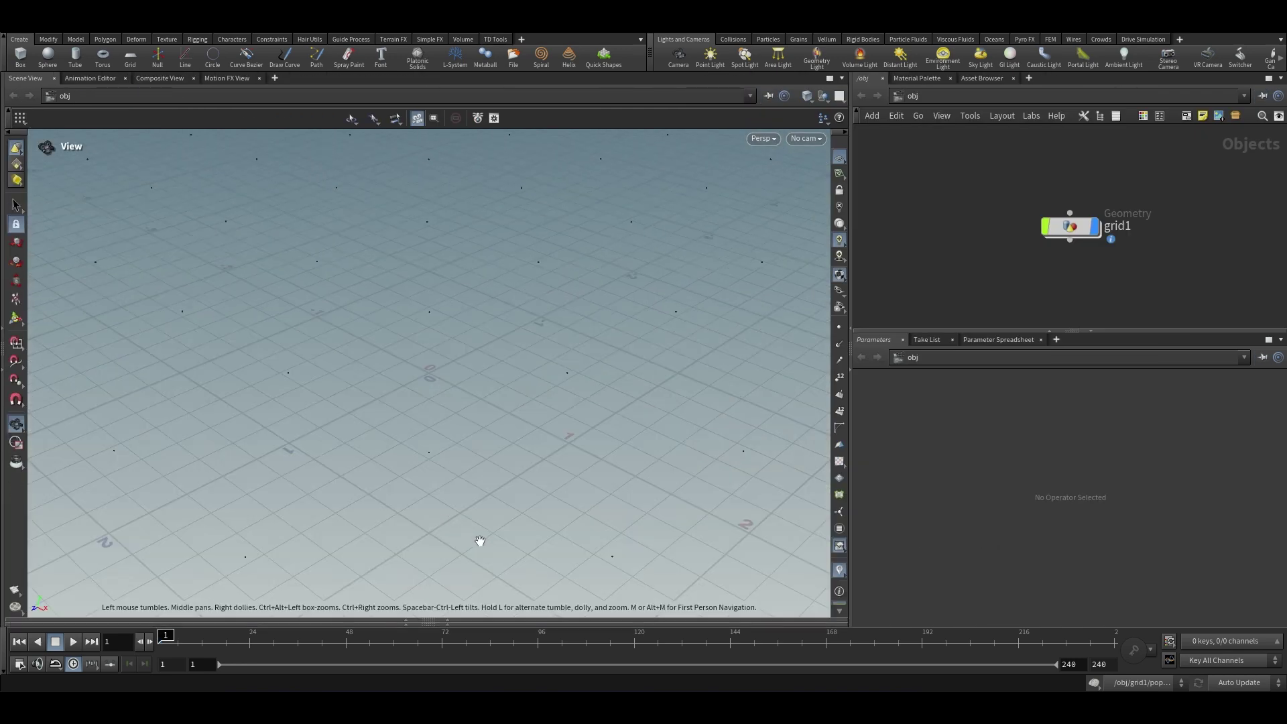
left_click(448, 618)
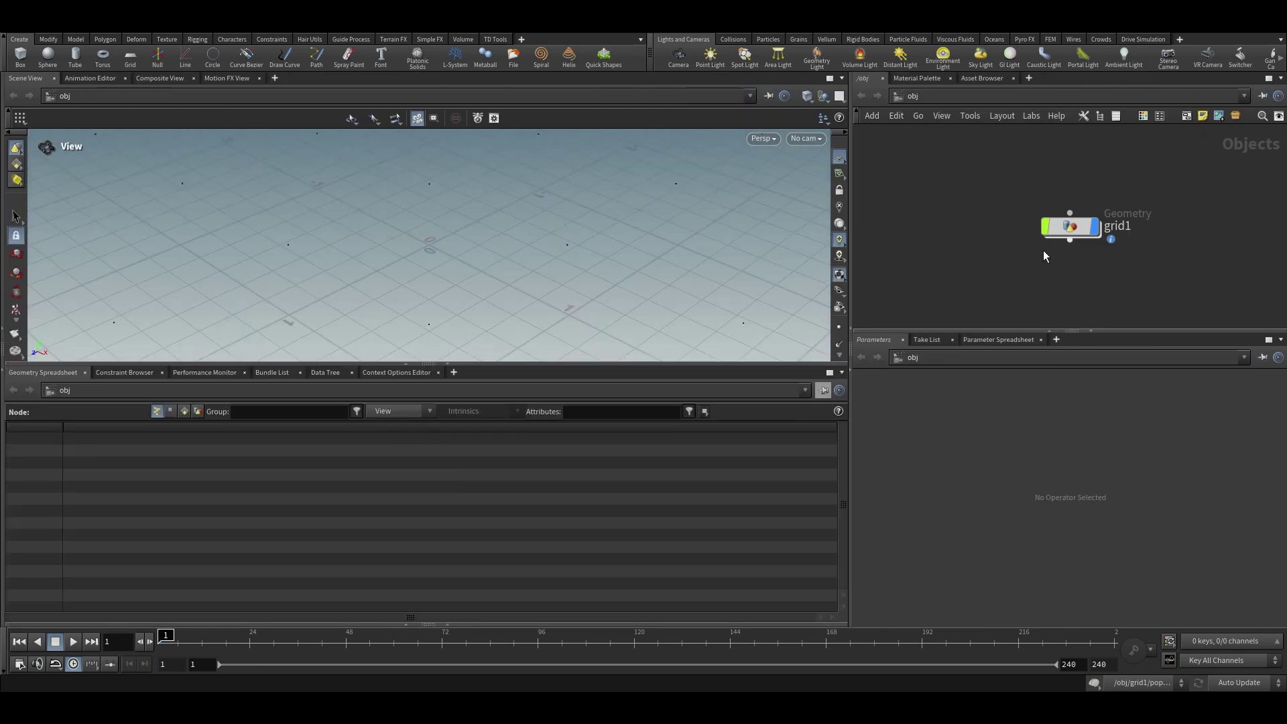
double_click(1066, 229)
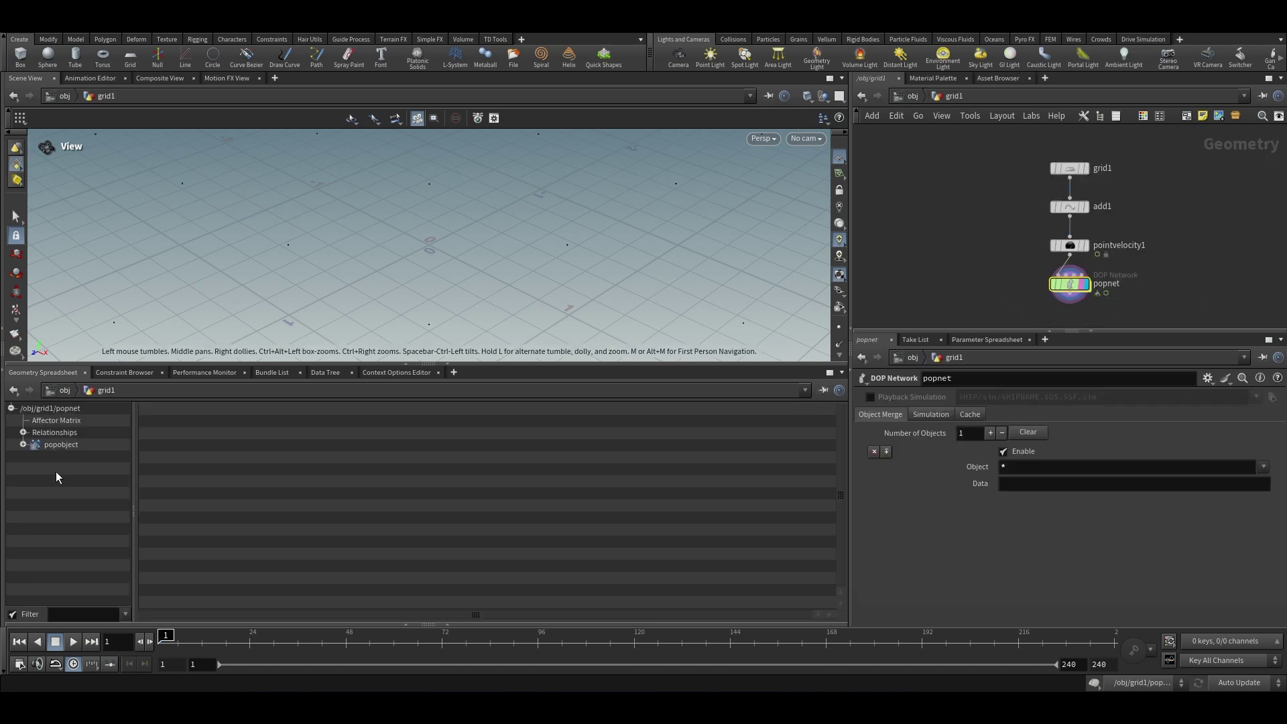
key("f")
key("Tab")
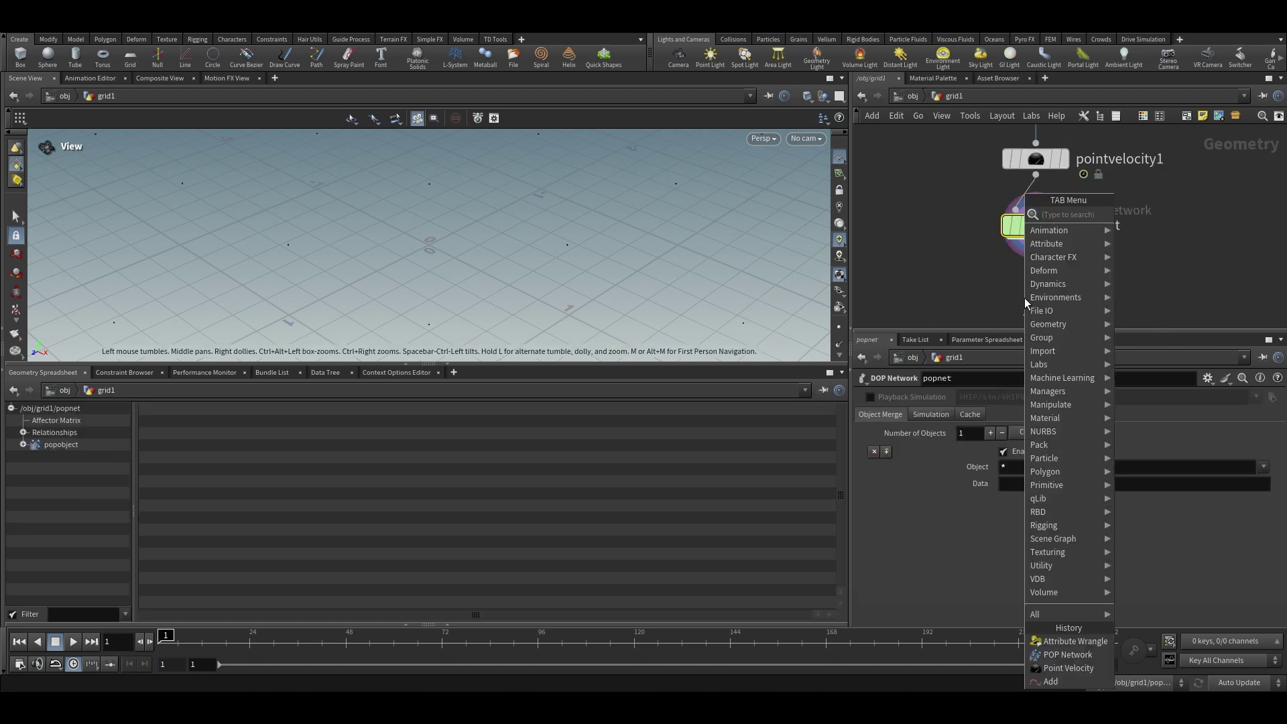
Add a Null node, null1, wired below popnet
type("nul")
key("Return")
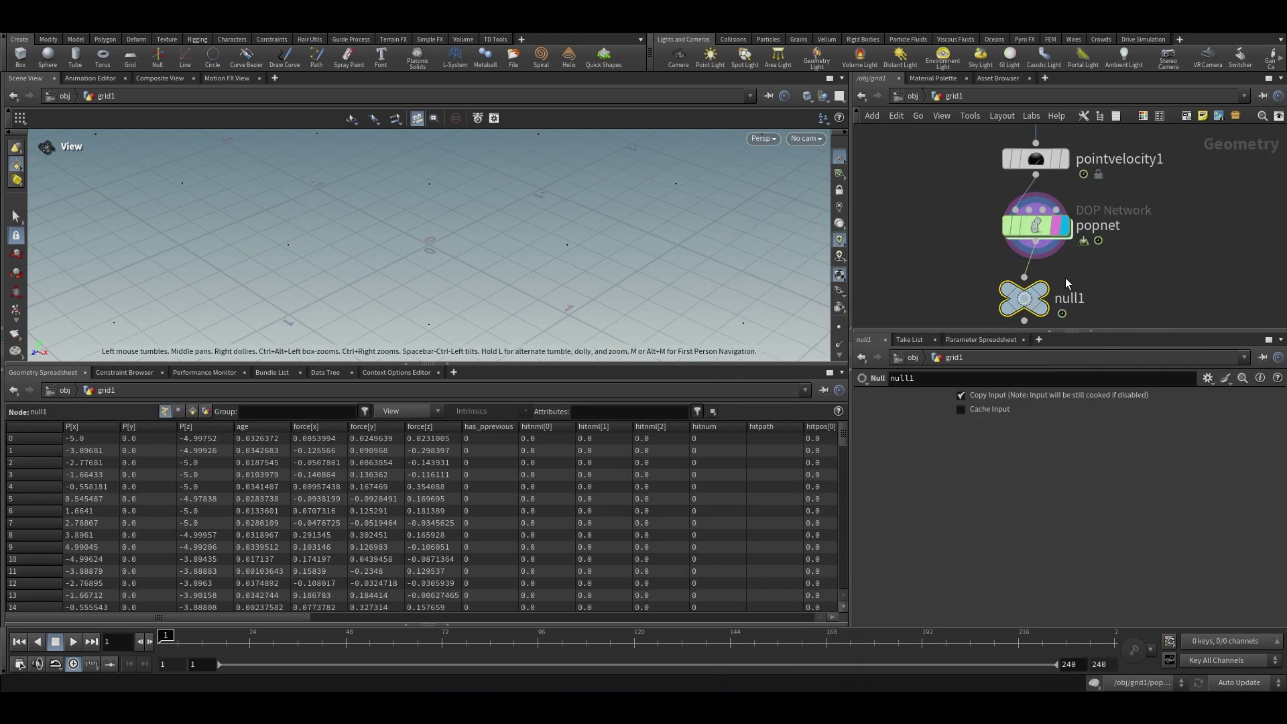
scroll(1036, 305, "down", 1)
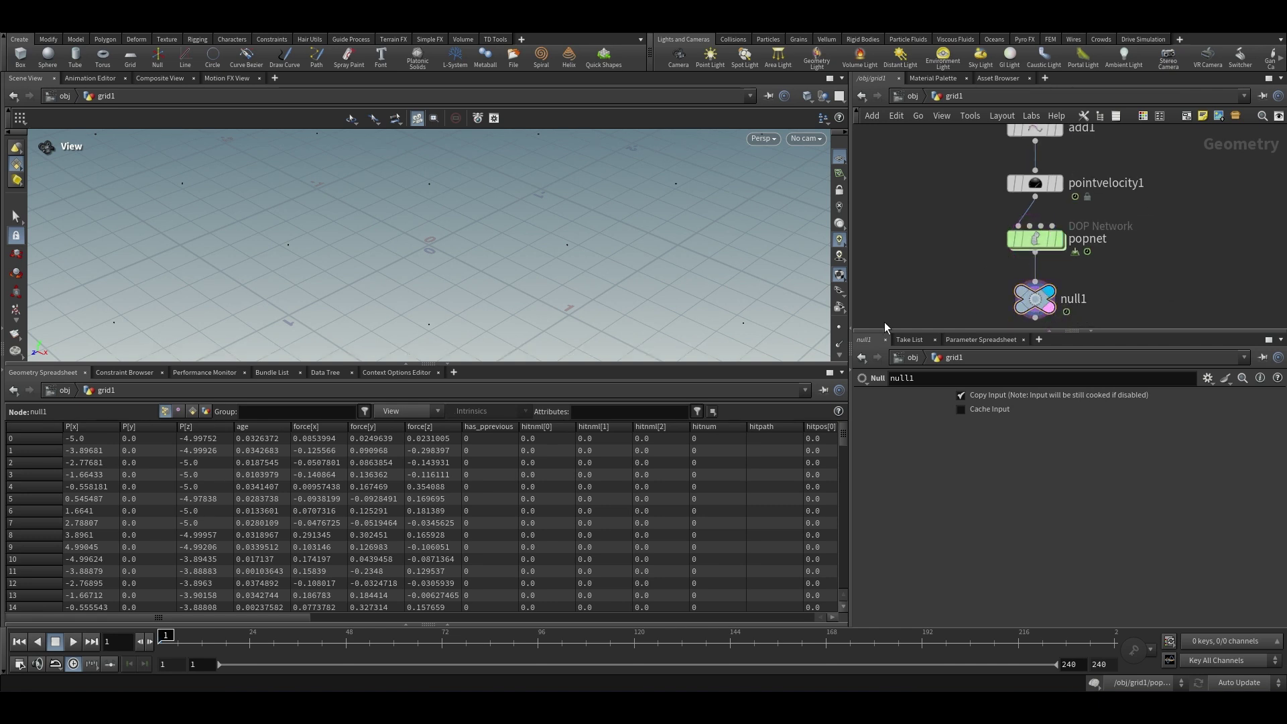
Filter the spreadsheet to the np attribute and widen its column to show full lists
left_click(626, 412)
type("np")
key("Return")
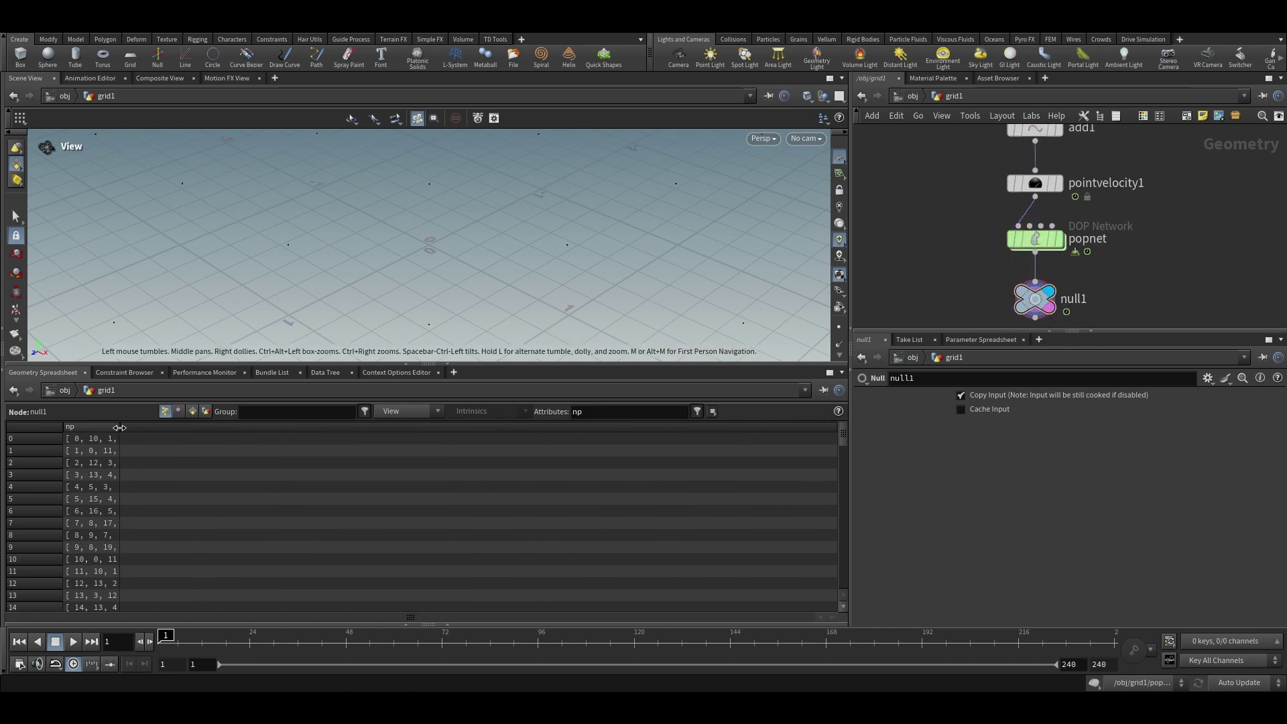
left_click_drag(122, 427, 461, 427)
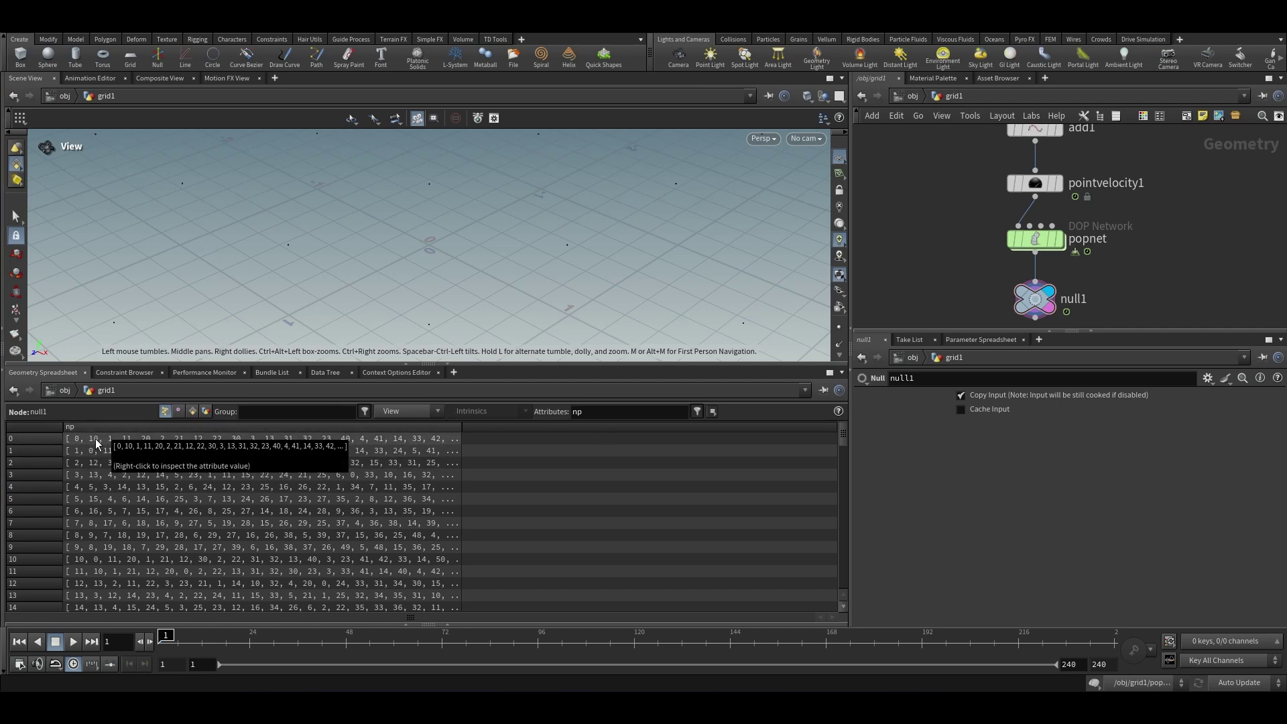
double_click(1036, 240)
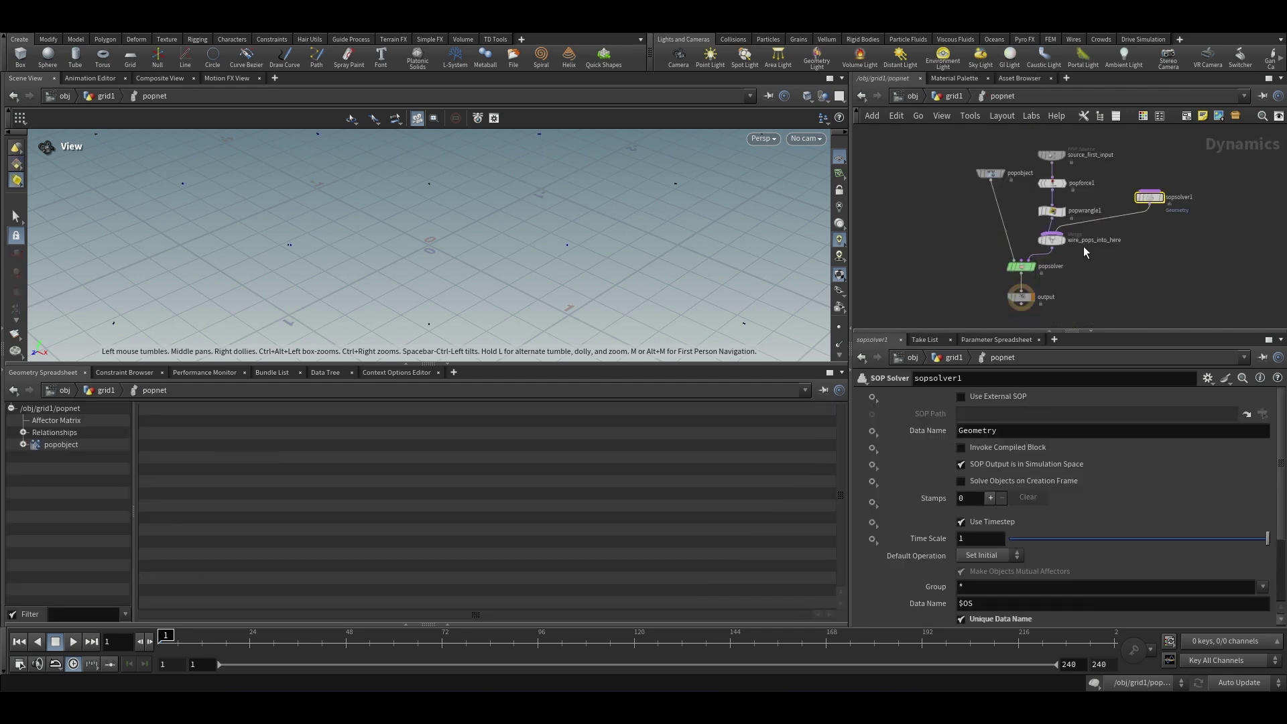
double_click(1149, 197)
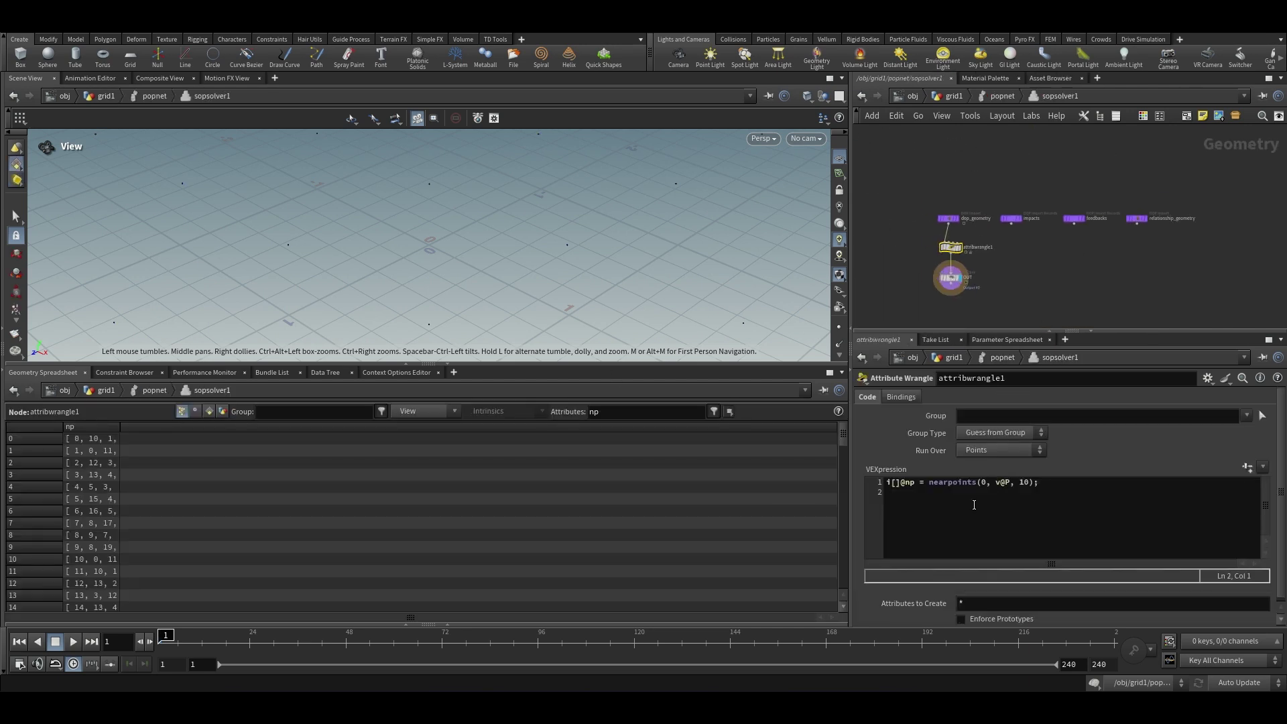
left_click(1074, 480)
key("Return")
type("int nptn")
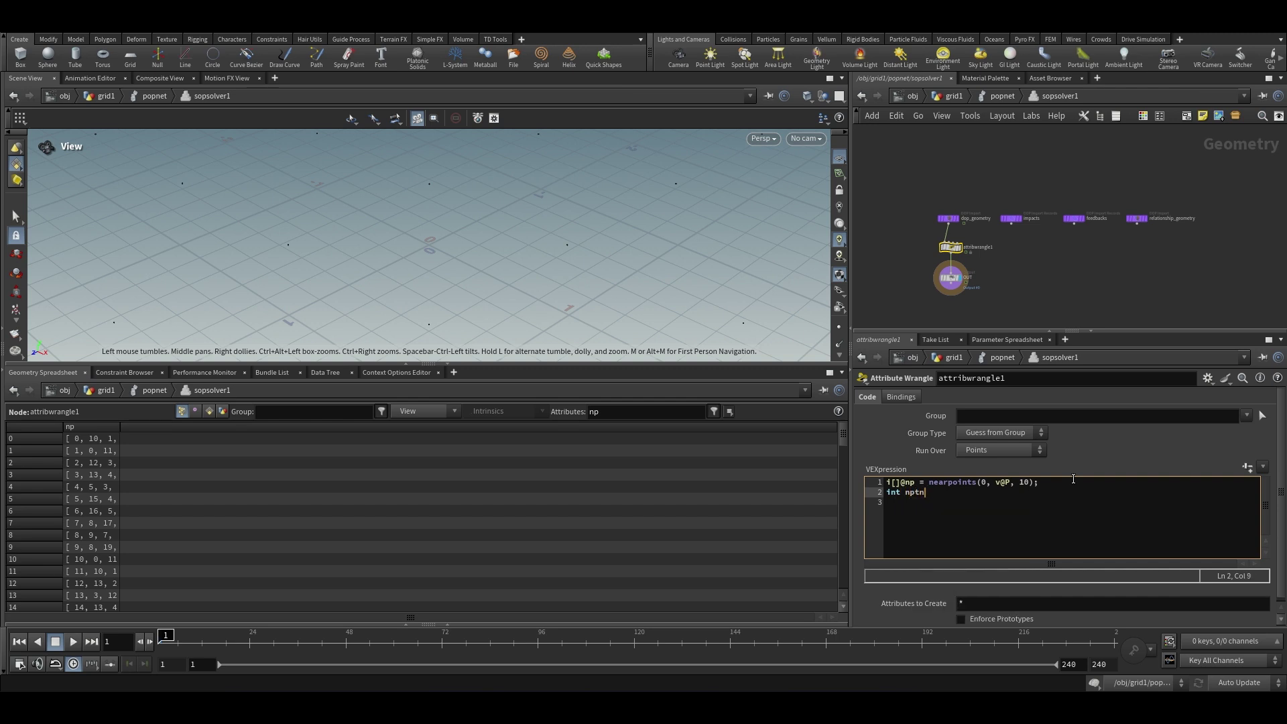
type("um = ")
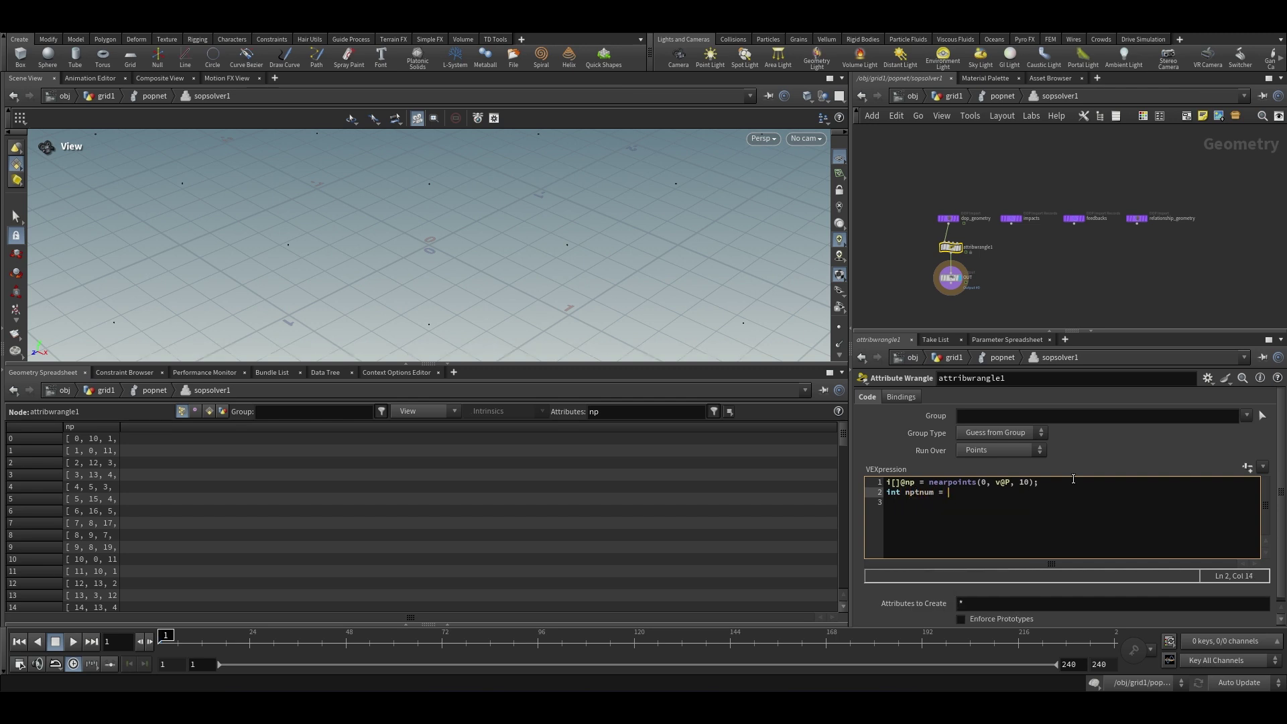
type("i[]@np[1];")
Set the spreadsheet attribute filter to show np and nptnum
left_click(623, 411)
type("nea")
key("BackSpace")
key("BackSpace")
type("ptnum")
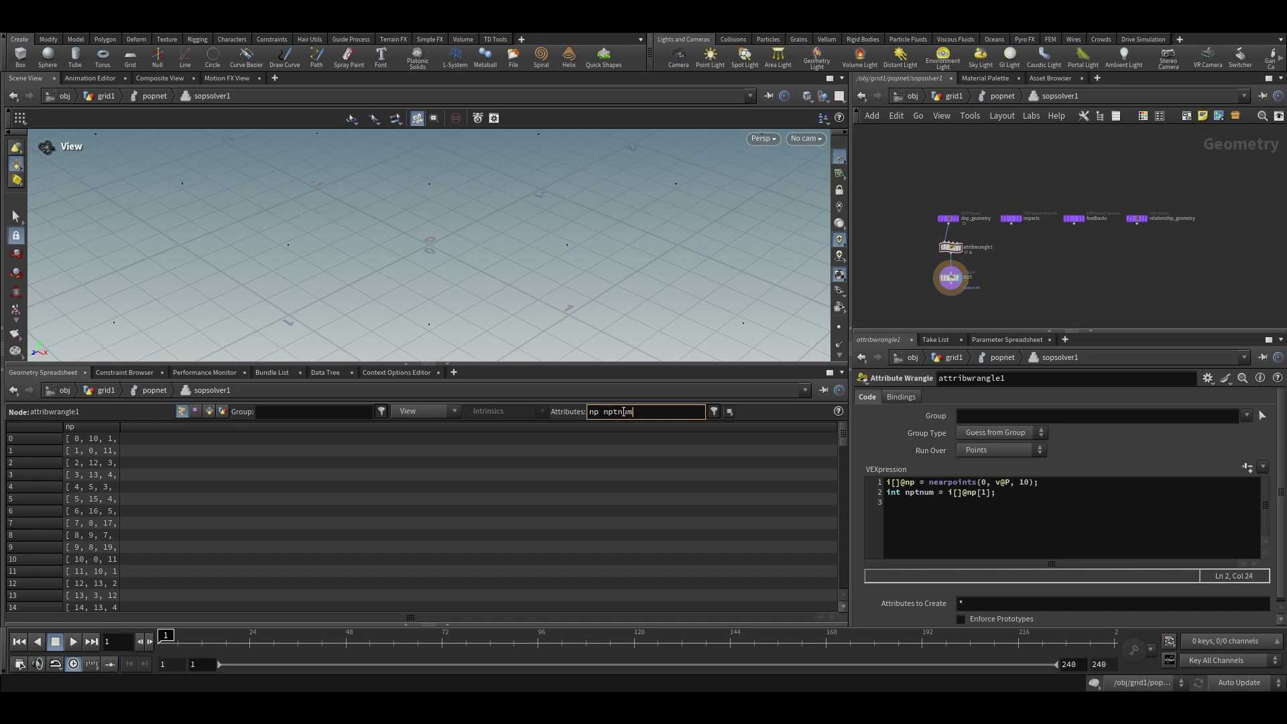
key("Return")
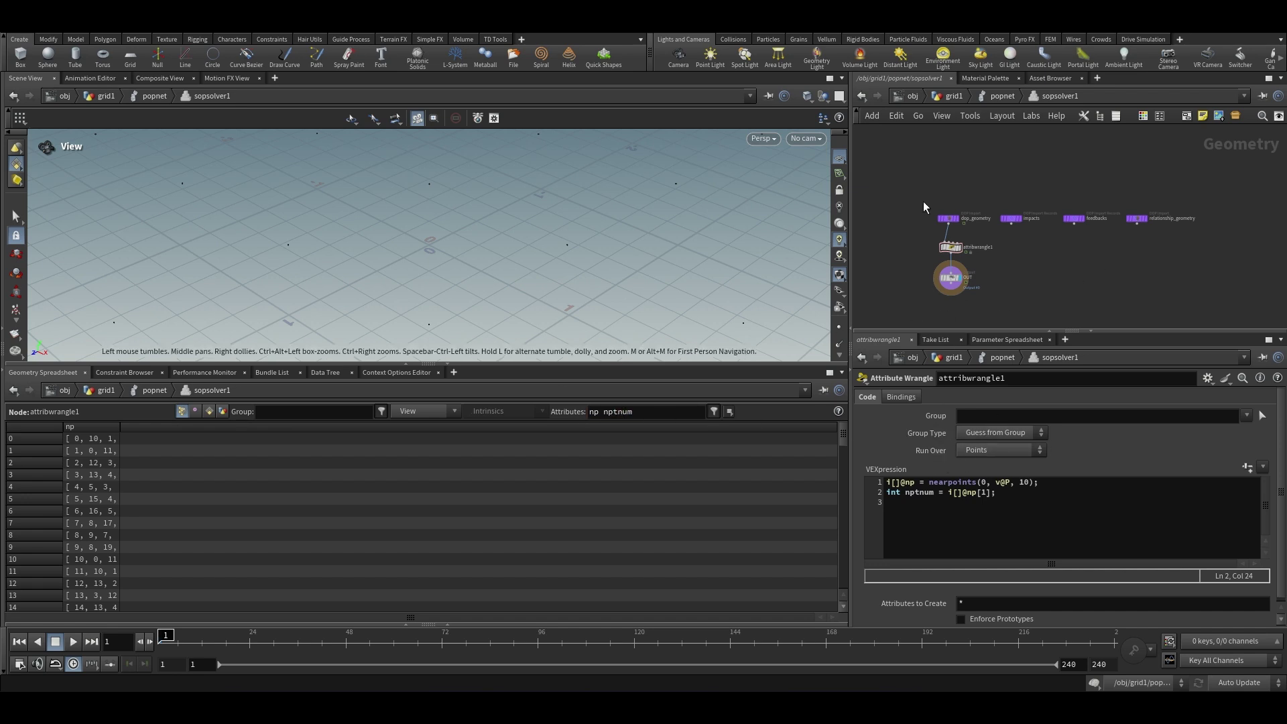
Inspect null1 at frame 4 in grid1, then return into sopsolver1
left_click(953, 98)
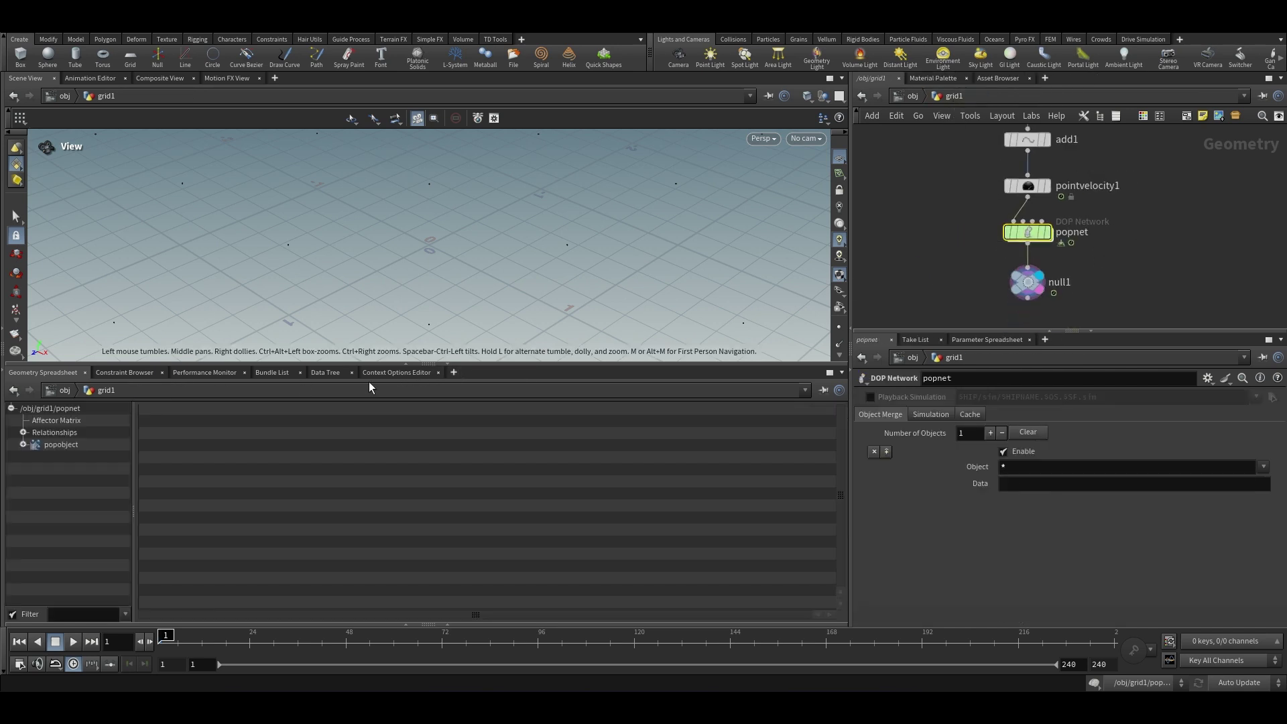
left_click(1058, 288)
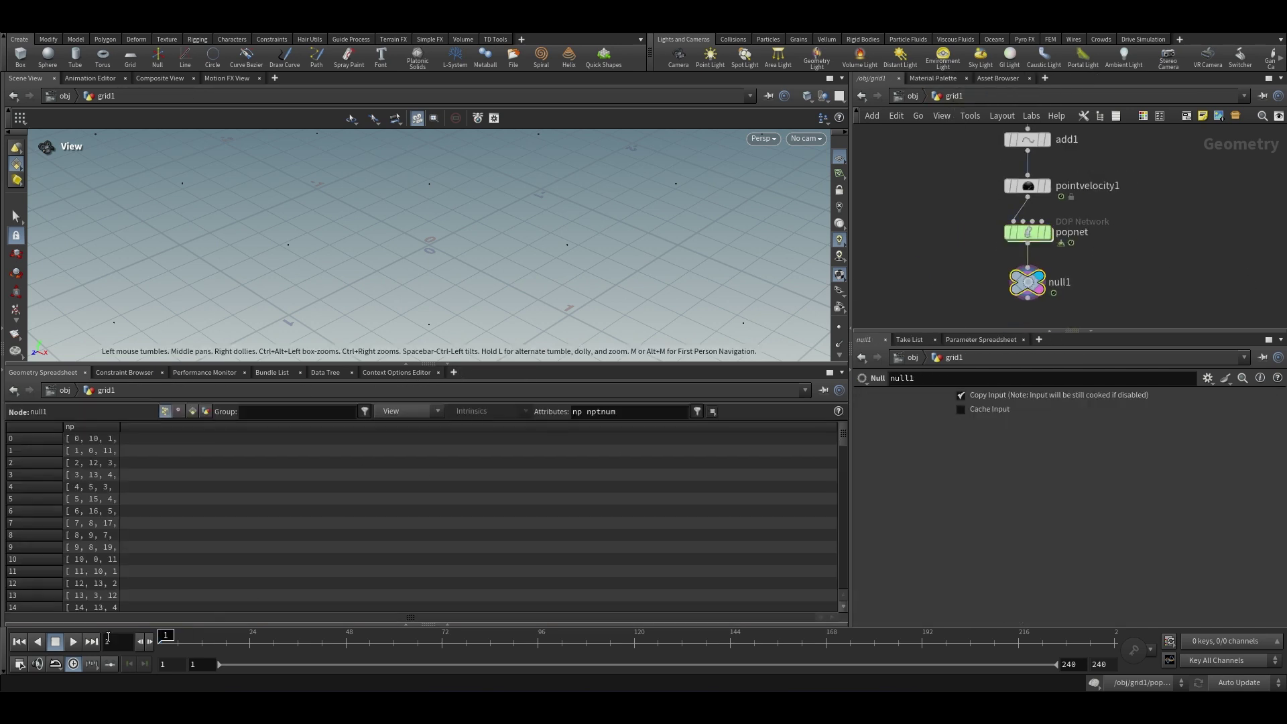
left_click(150, 642)
left_click(149, 641)
left_click(150, 643)
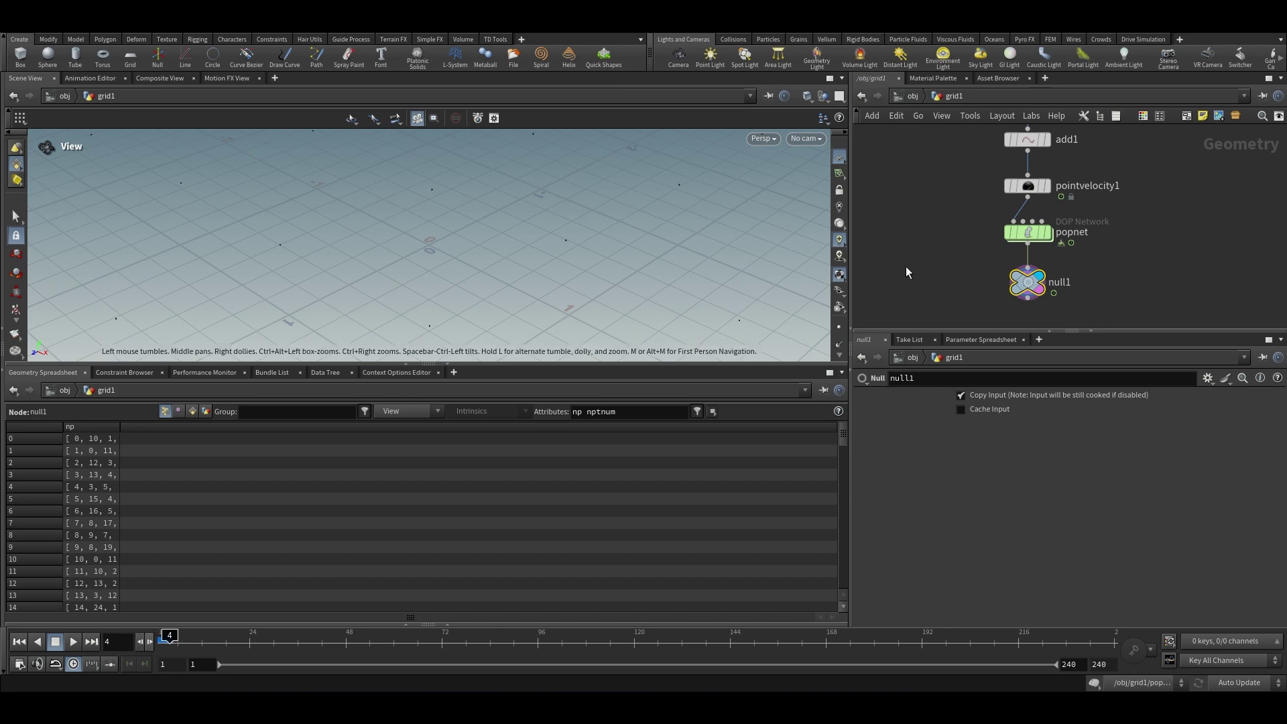
double_click(1014, 233)
double_click(1024, 219)
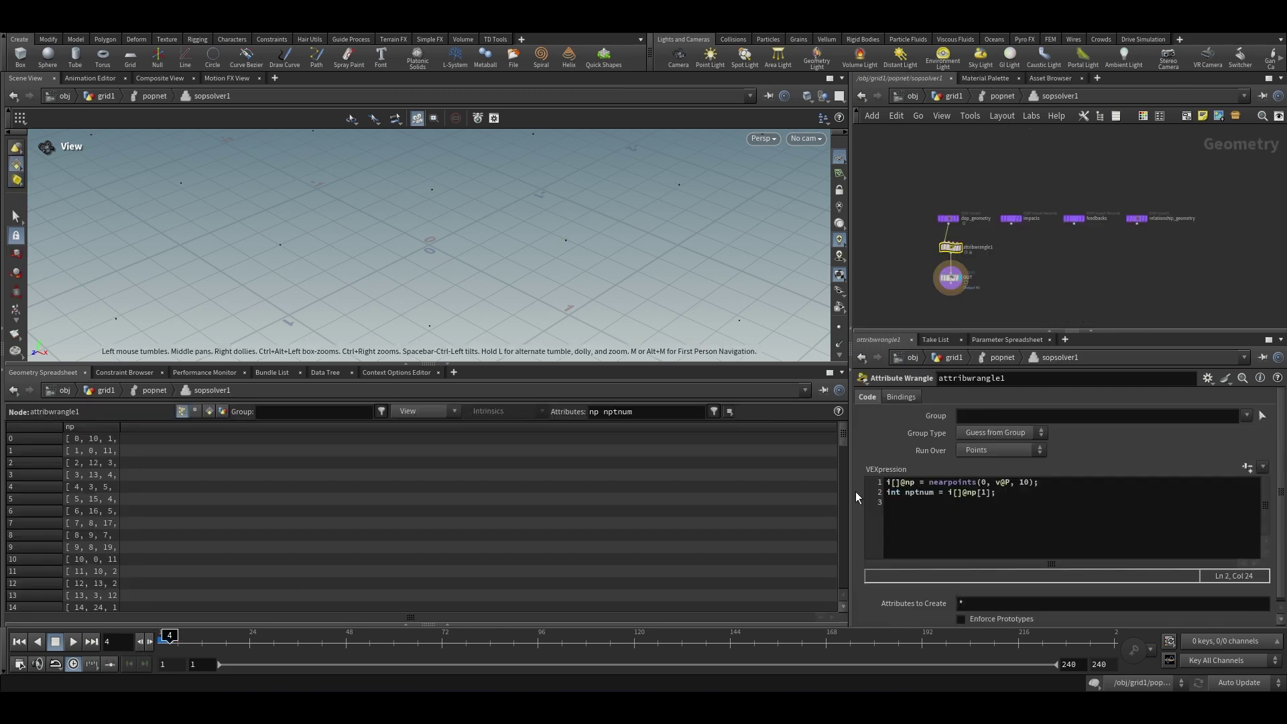
Change 'int ' to 'i@' on line 2 so nptnum is an attribute, then compare it with np
left_click_drag(908, 496, 829, 500)
type("i@")
left_click(1022, 283)
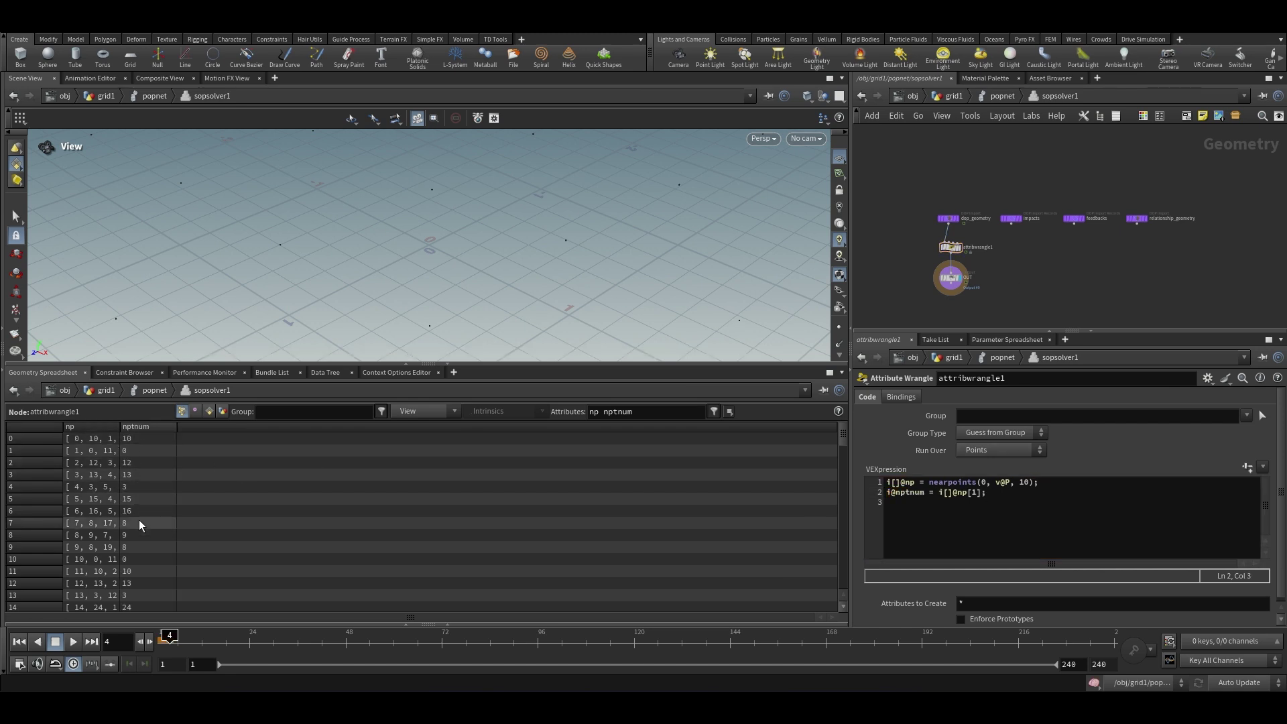
scroll(917, 236, "up", 3)
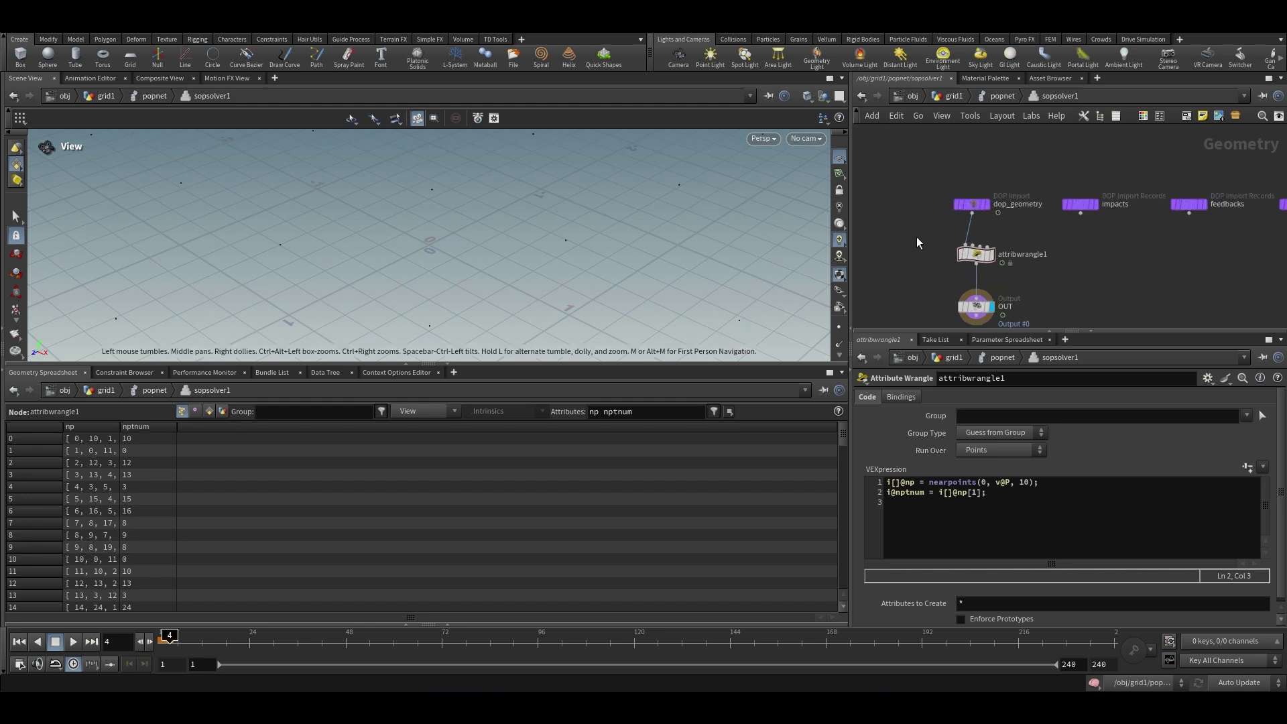
left_click(977, 254)
left_click(1007, 495)
left_click_drag(127, 438, 143, 500)
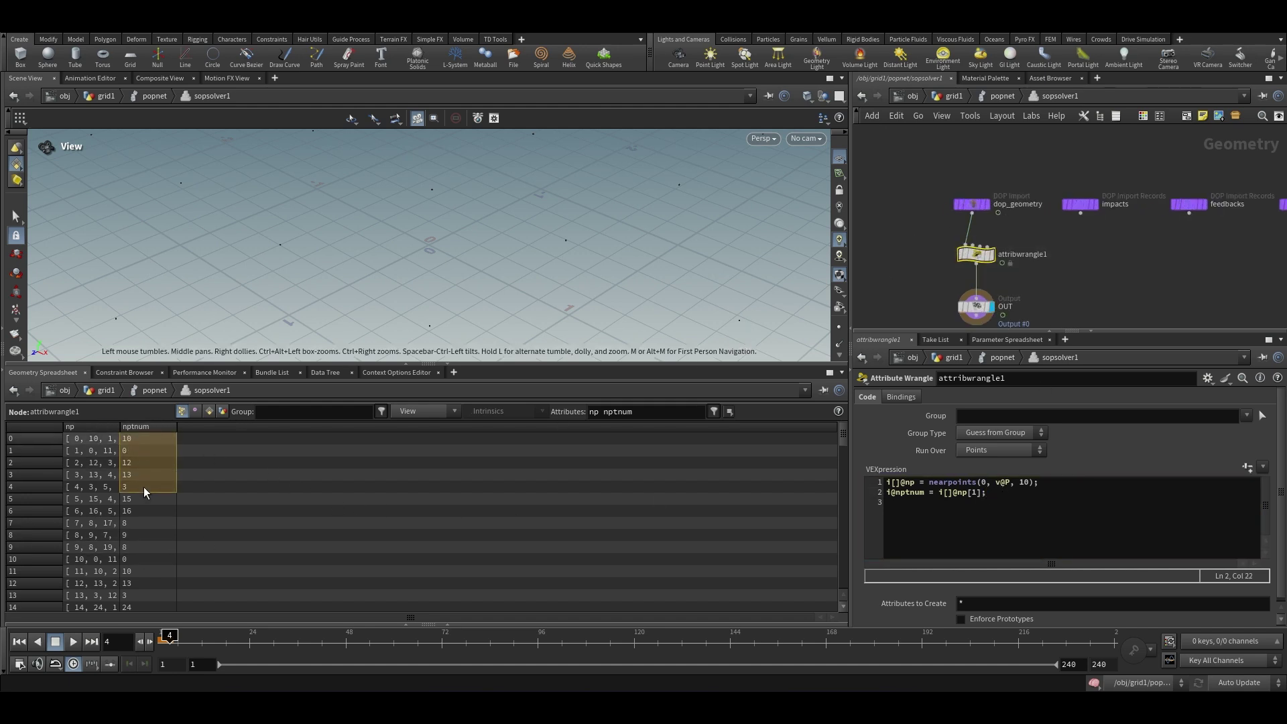
left_click_drag(143, 589, 144, 596)
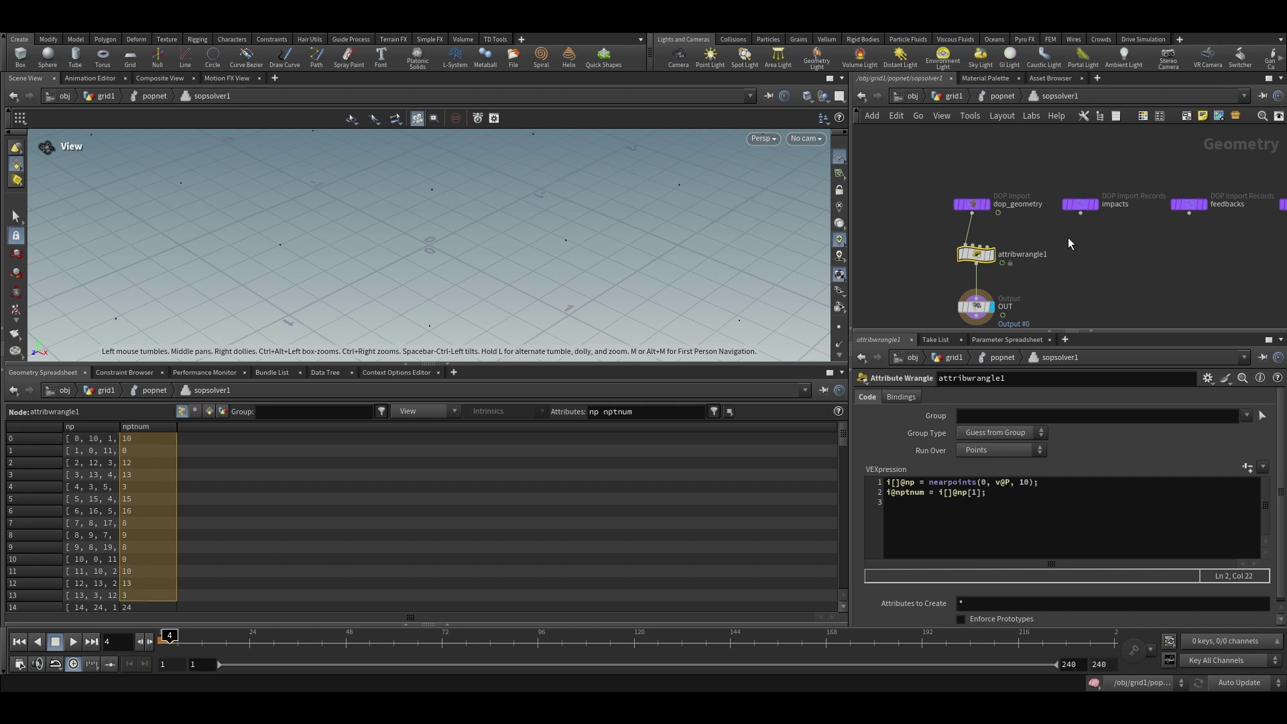
left_click(1003, 497)
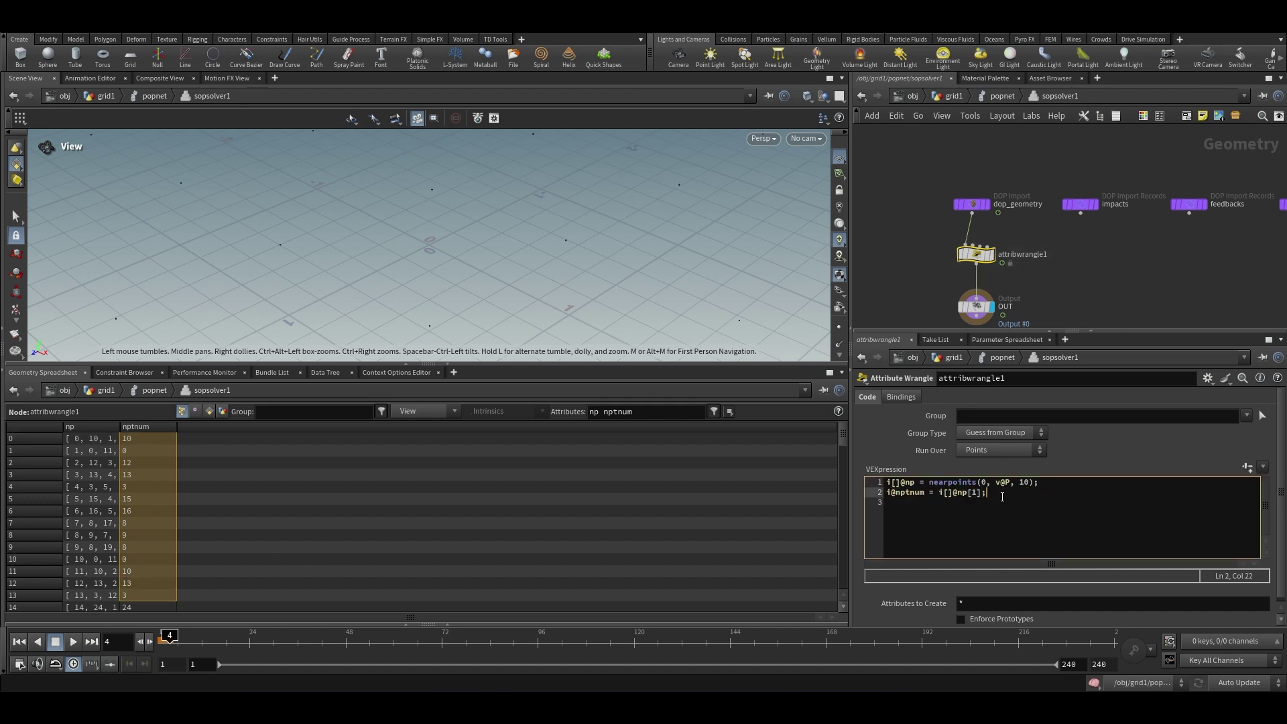
Add vector nearpos = point(0, "P", i@nptnum); and f@dist = distance(v@P, nearpos);, fixing the neapos typo
key("Return")
type("vector neapos = point(")
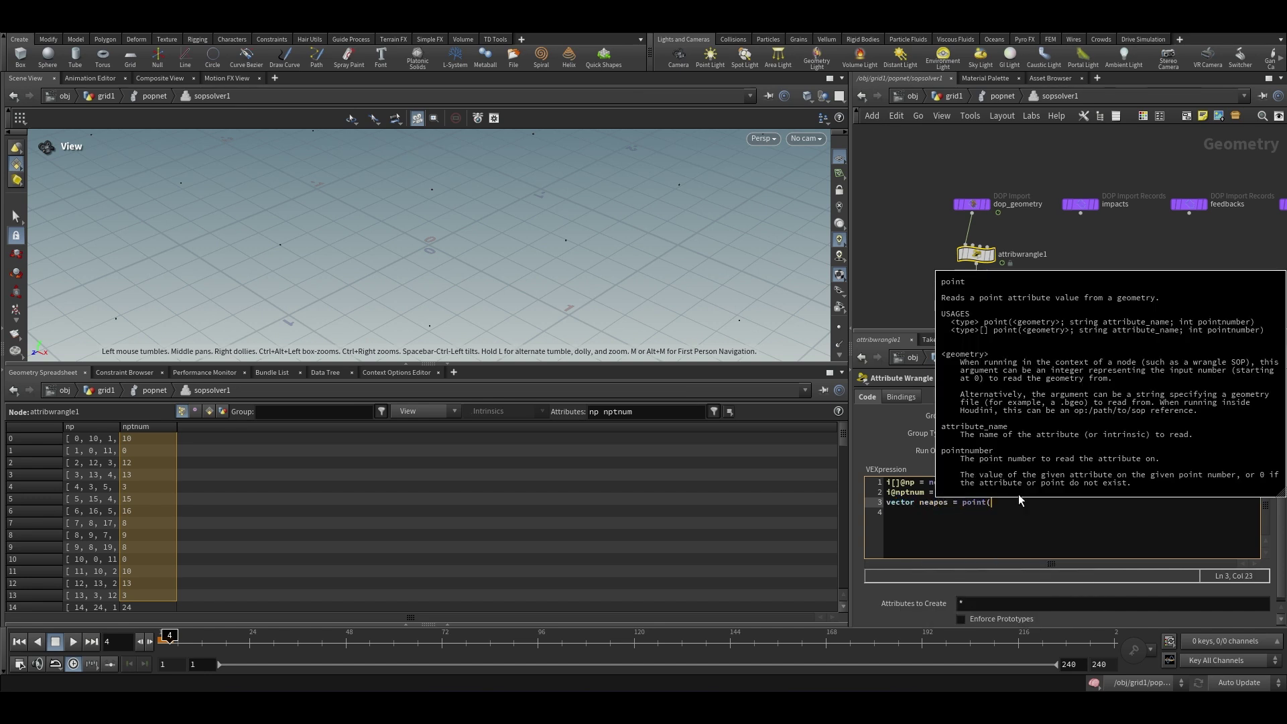
type("0, \"P\", ")
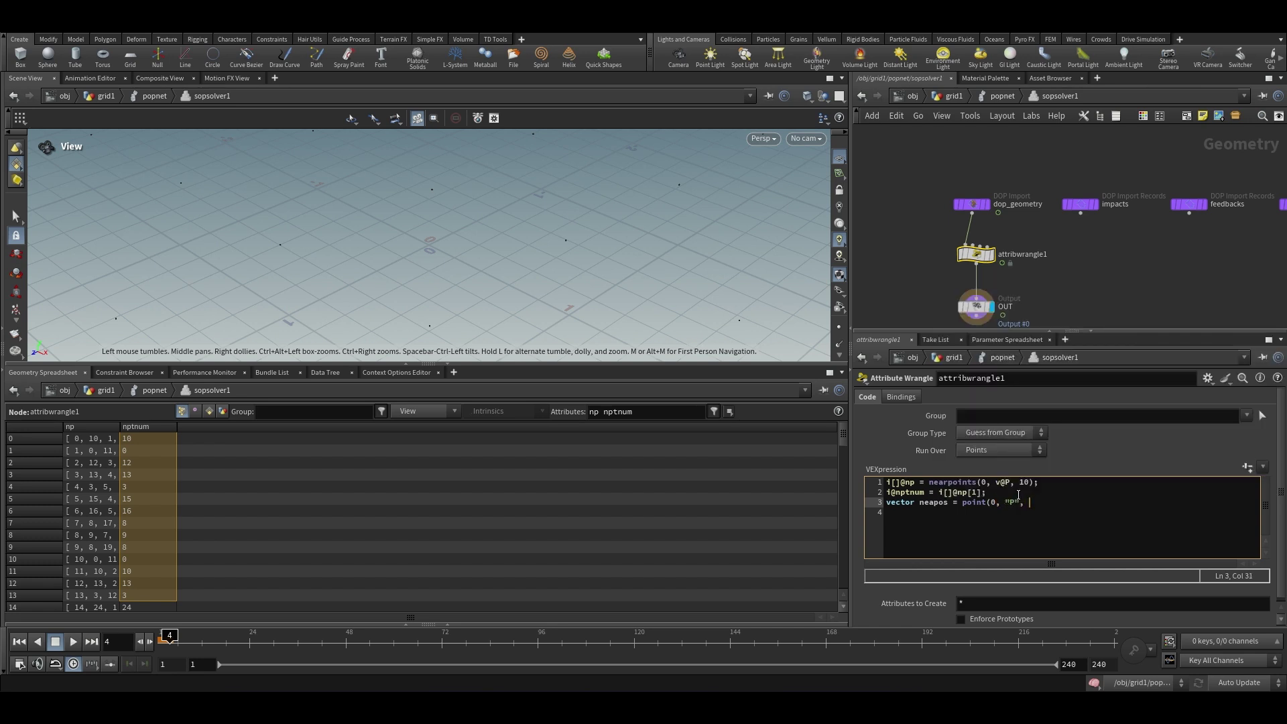
type("i@nptnum);")
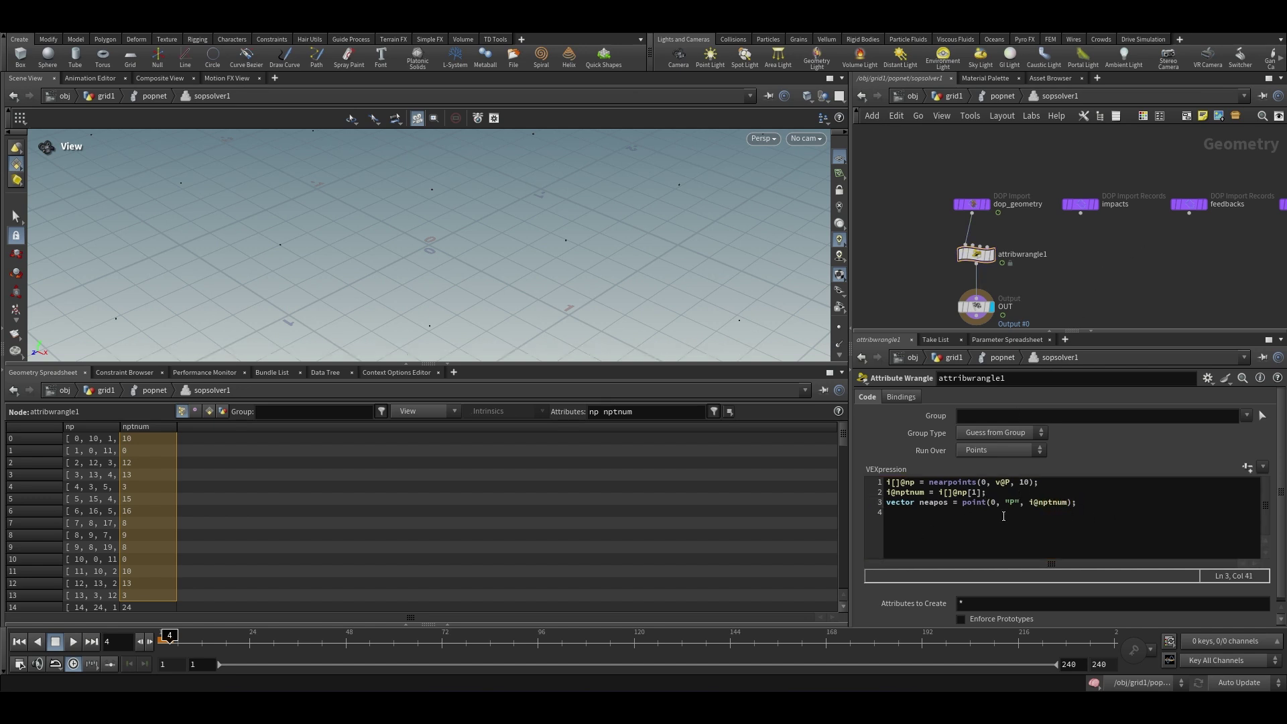
left_click(1092, 505)
key("Return")
type("f@dist = distance")
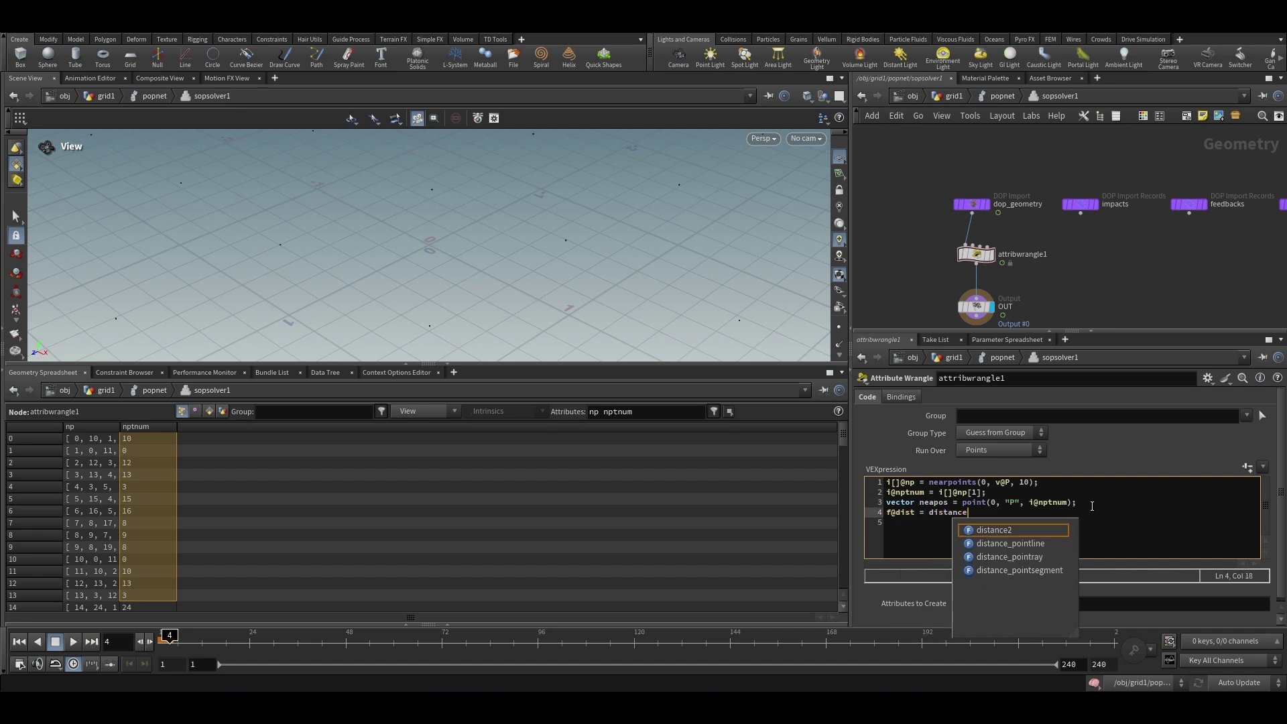
type("(v@P,")
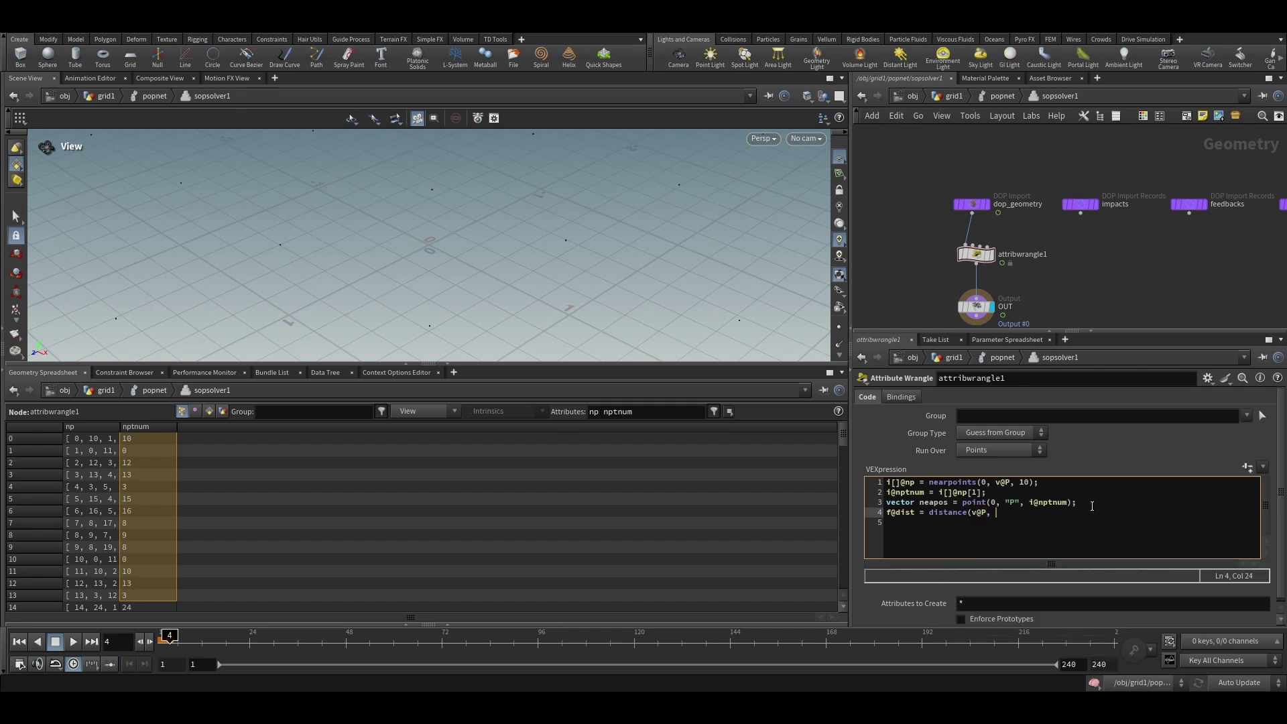
type(" nearpos);")
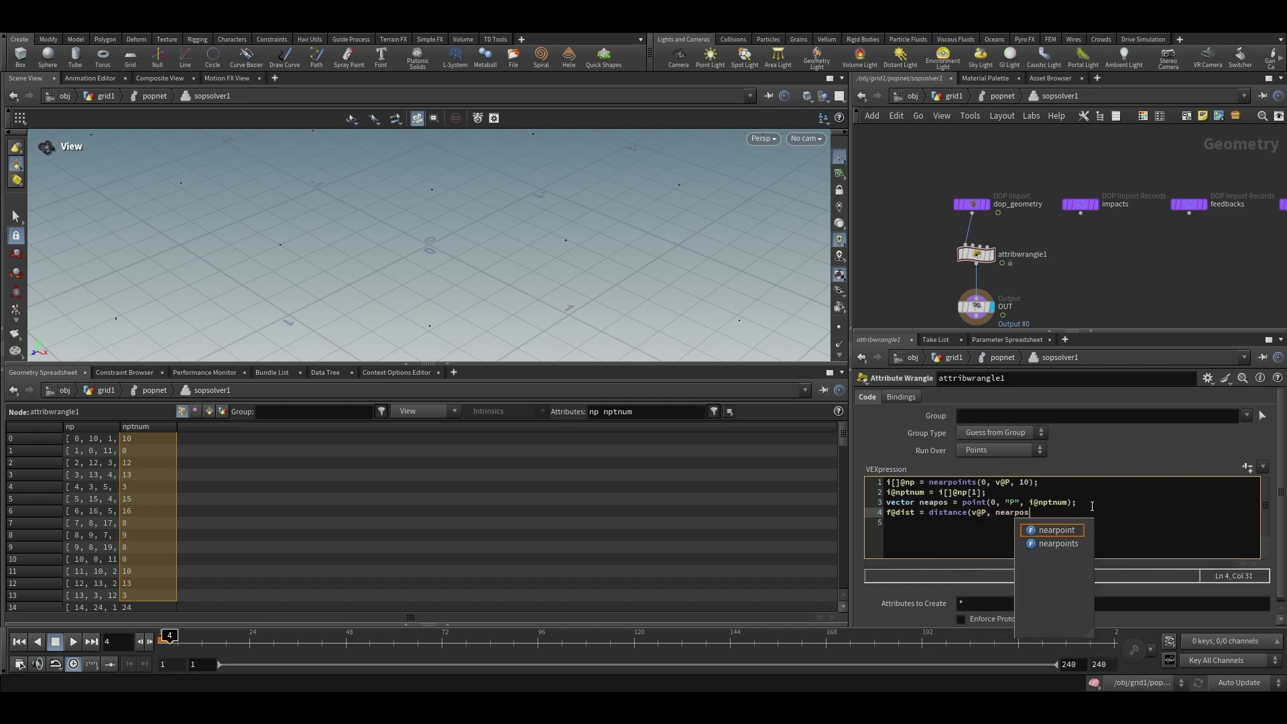
left_click(1058, 239)
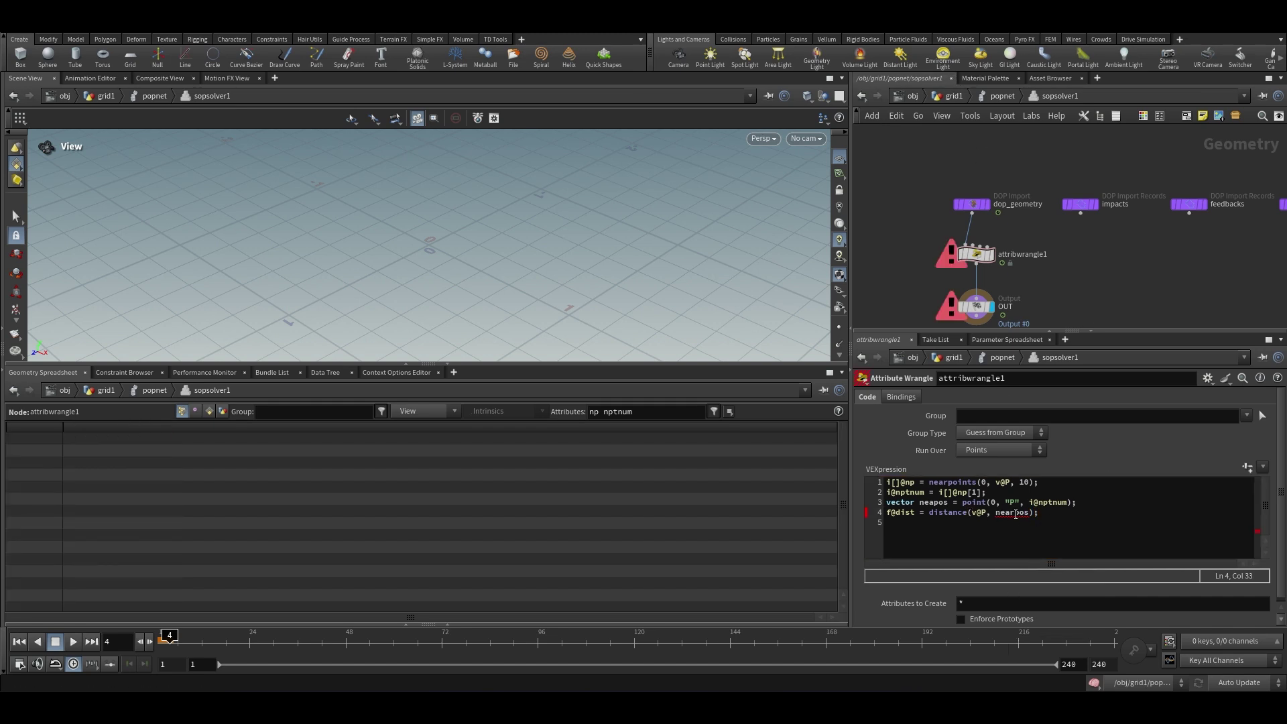
left_click(933, 504)
type("r")
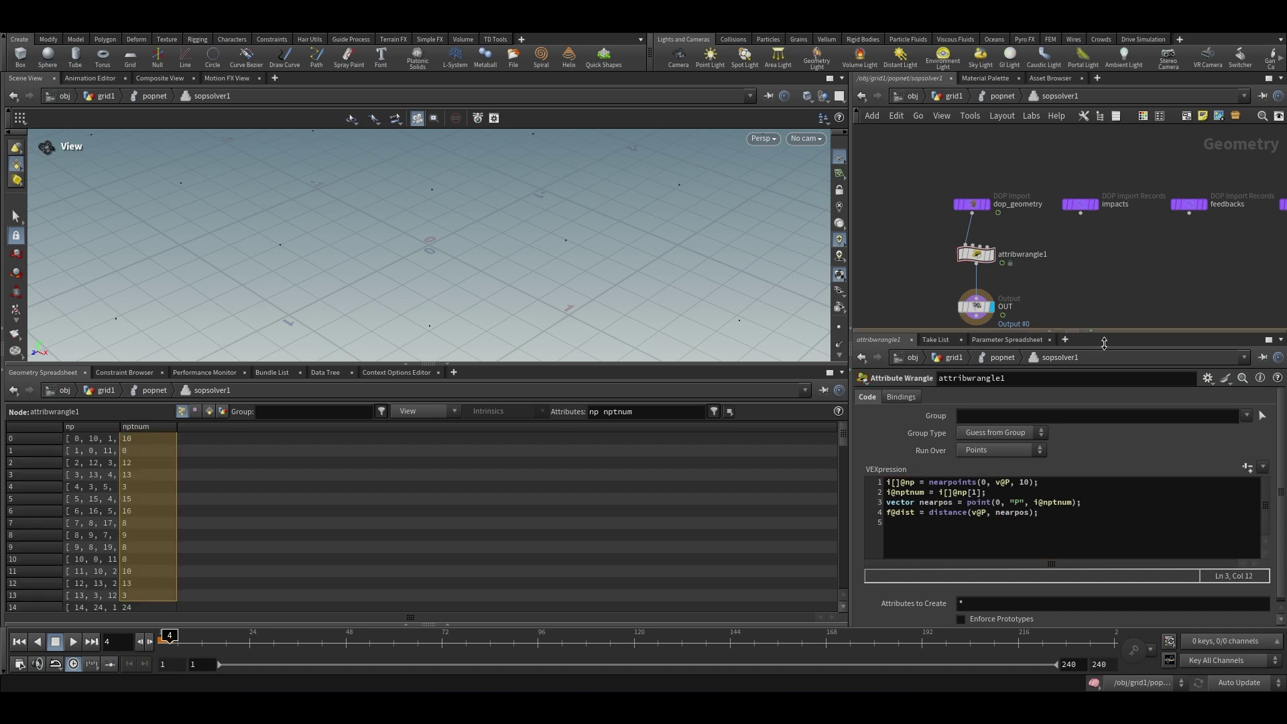
Add dist to the spreadsheet filter and sort by dist ascending
left_click(656, 410)
type("dist")
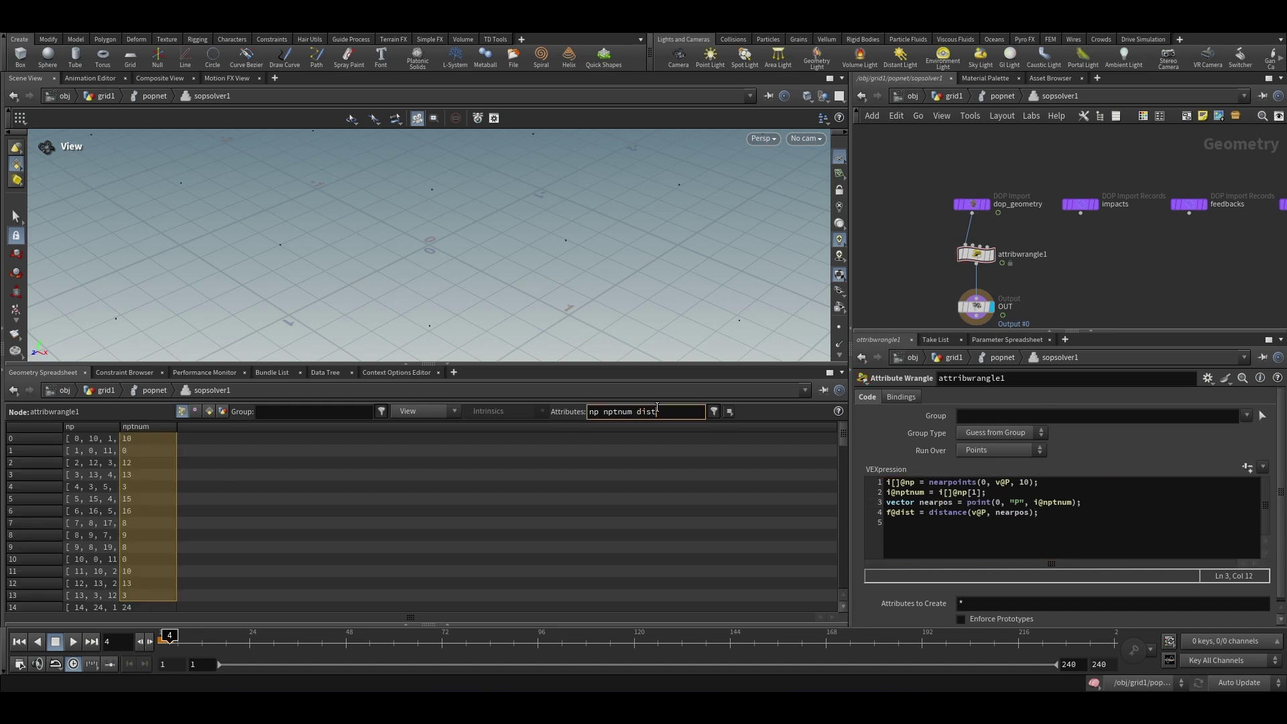
key("Return")
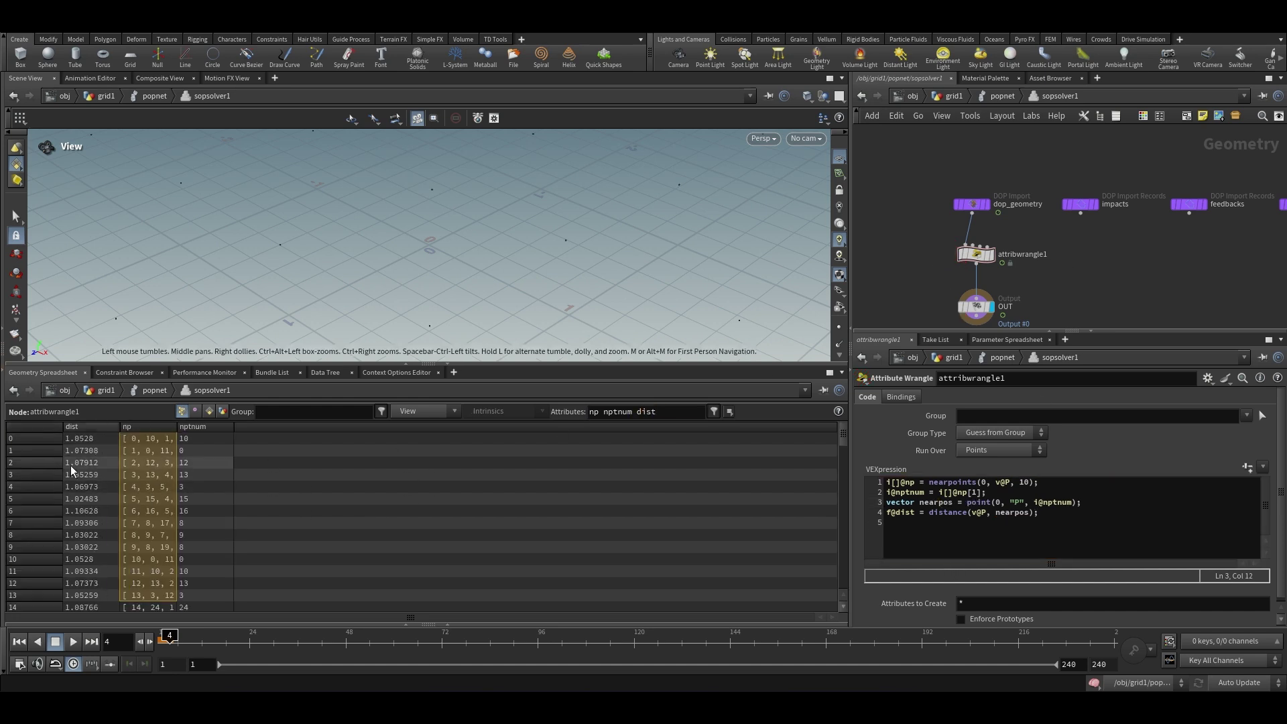
left_click(91, 426)
left_click_drag(476, 229, 434, 304)
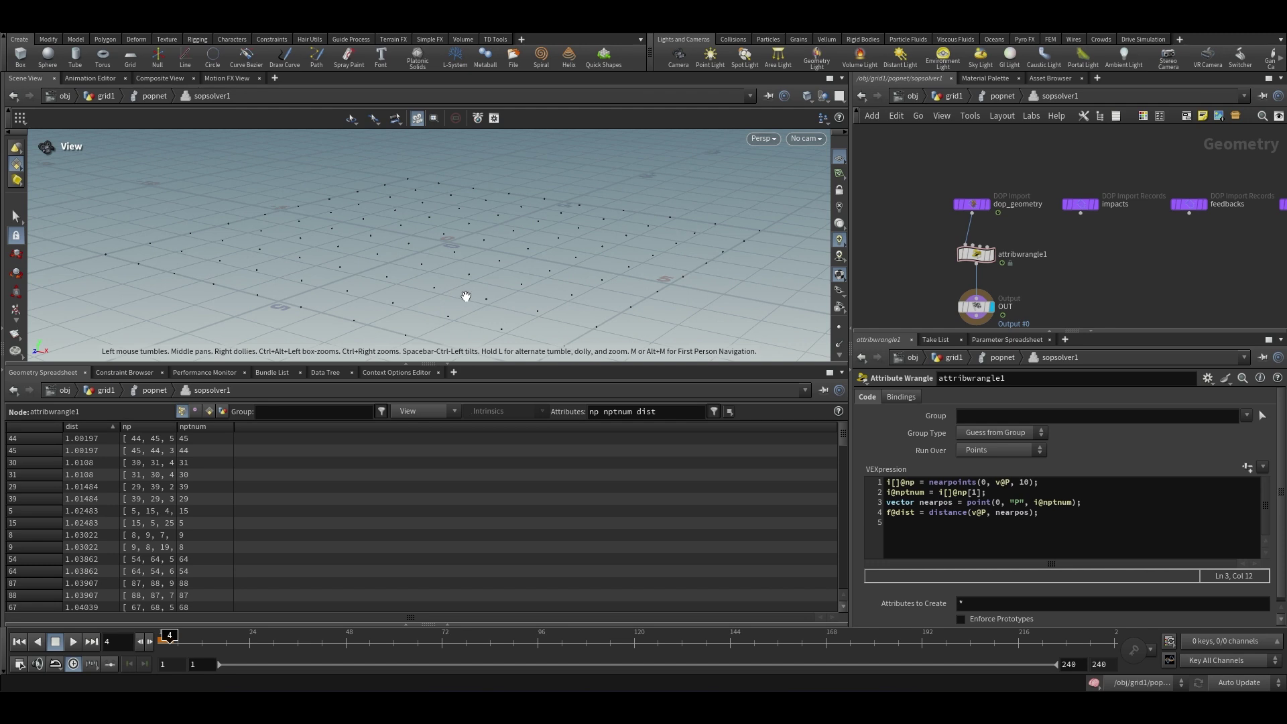
Go up to grid1, make null1 current, play to frame 36, and sort by dist
key("u")
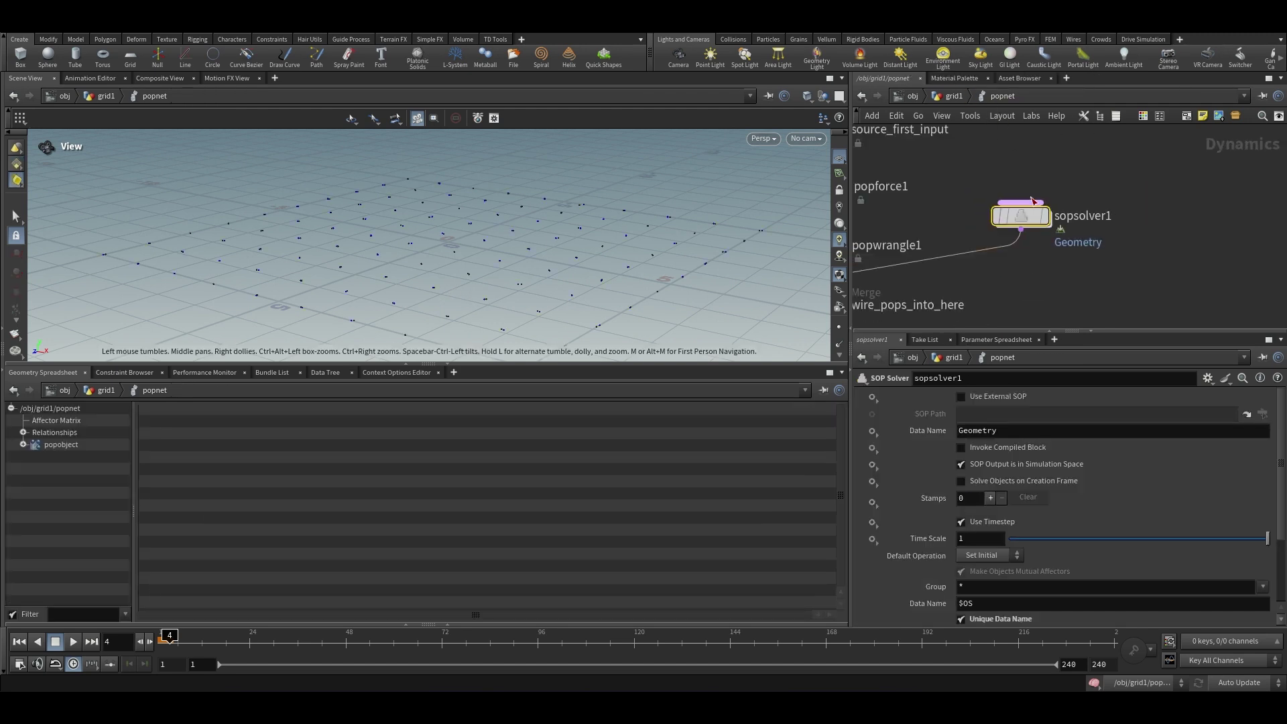
key("u")
scroll(1120, 246, "down", 1)
left_click(1034, 263)
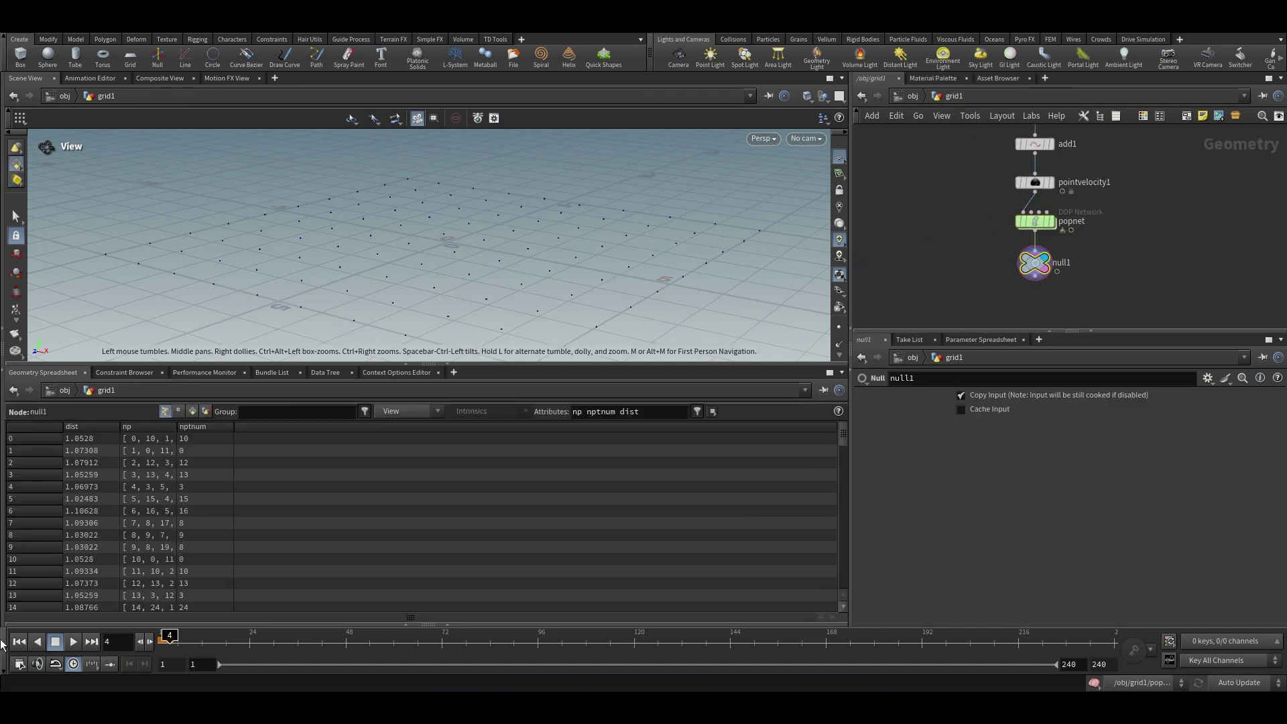
left_click(73, 642)
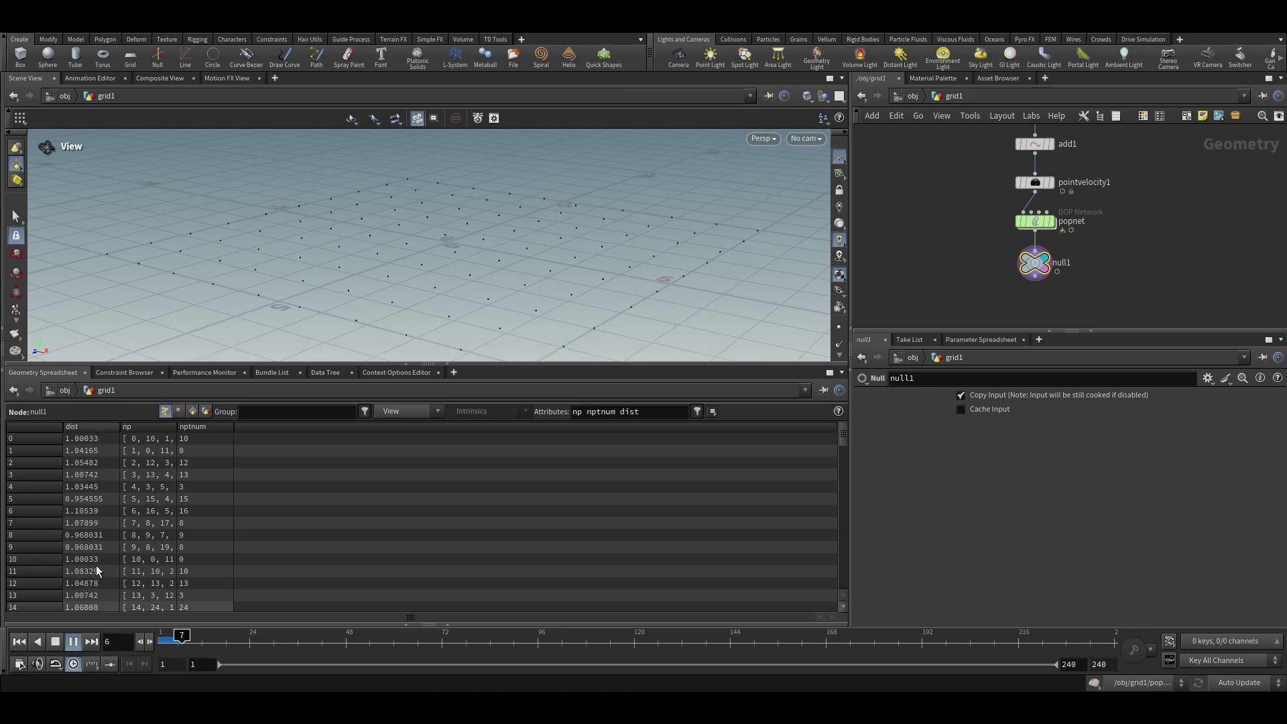
left_click(73, 641)
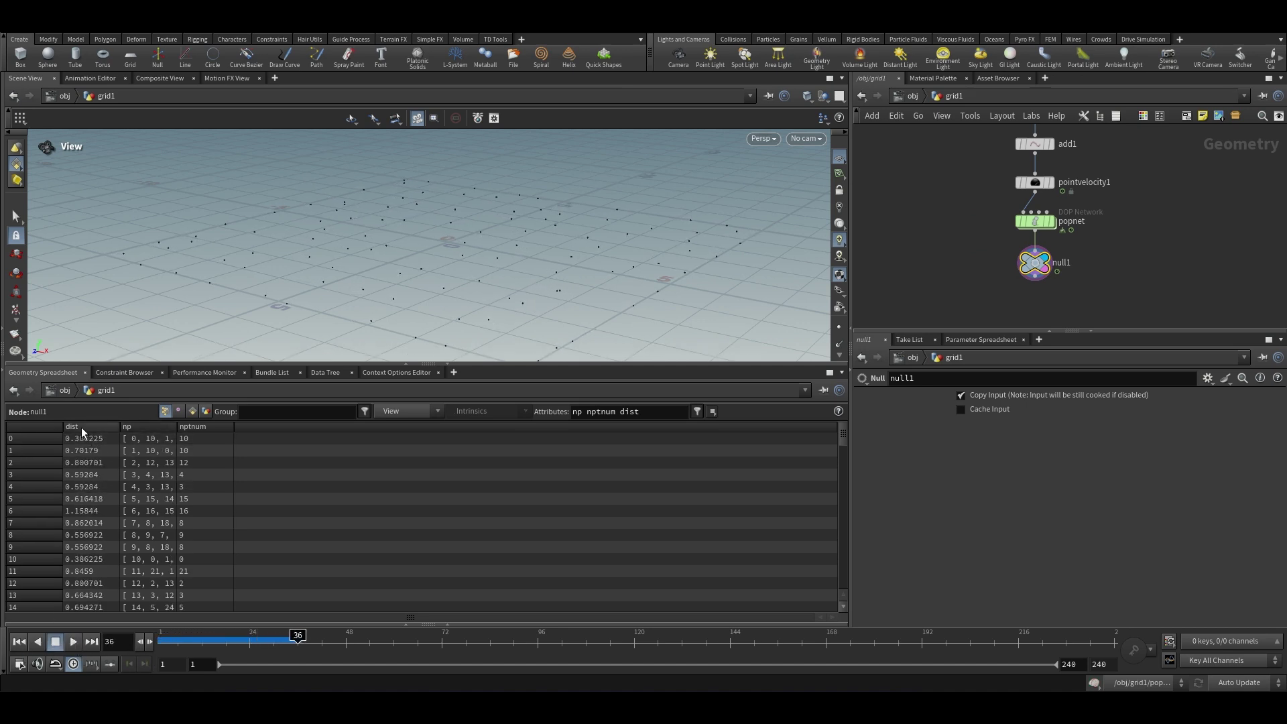
left_click(99, 428)
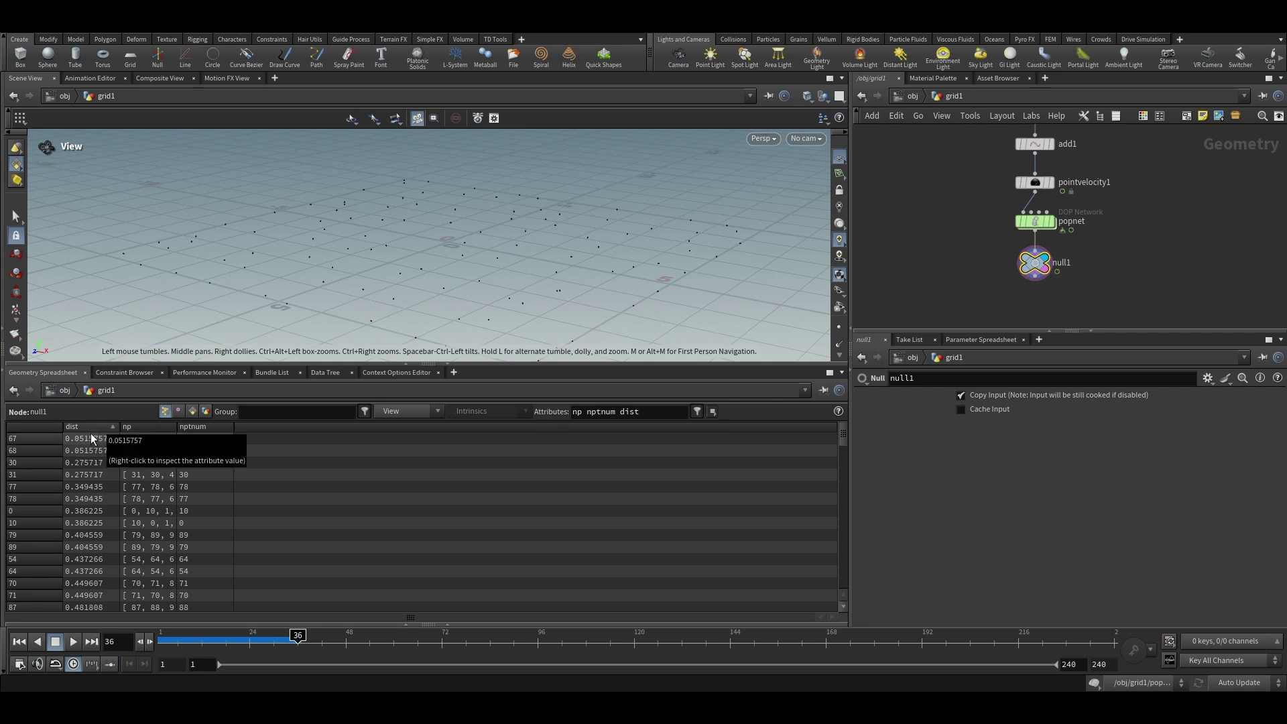
middle_click_drag(347, 336, 566, 203)
right_click_drag(483, 238, 509, 333)
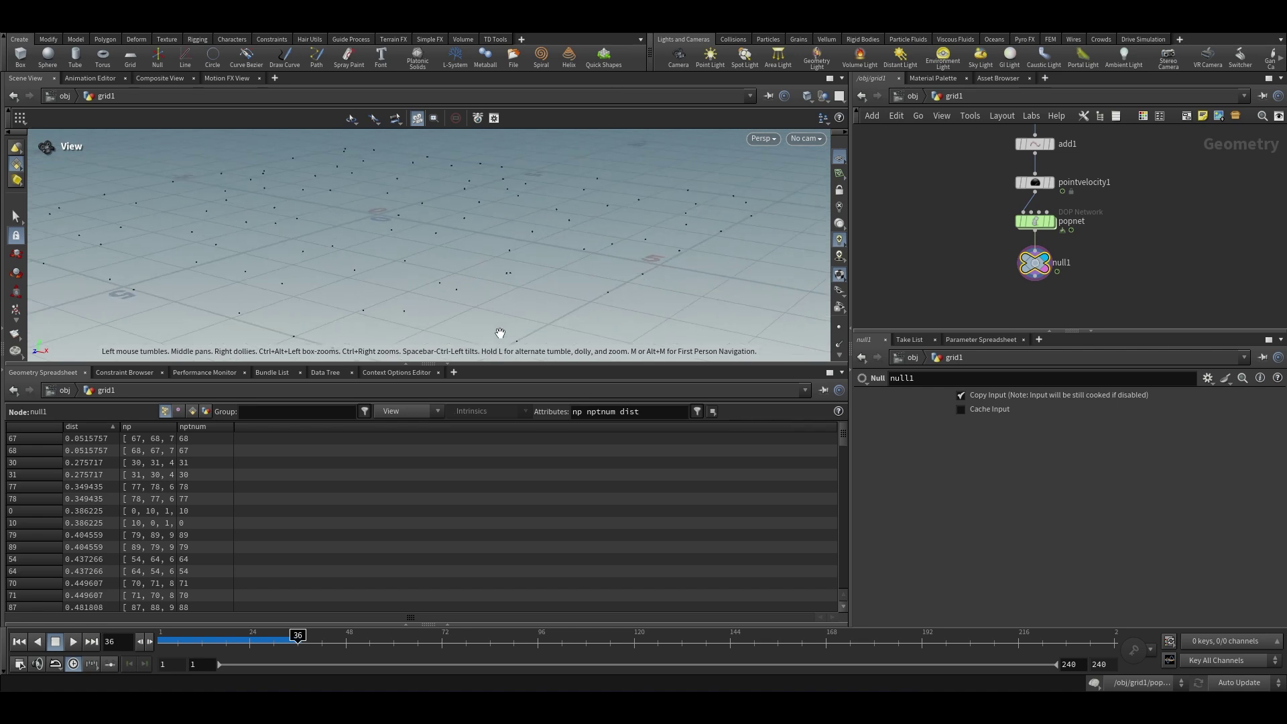
scroll(1050, 216, "up", 3)
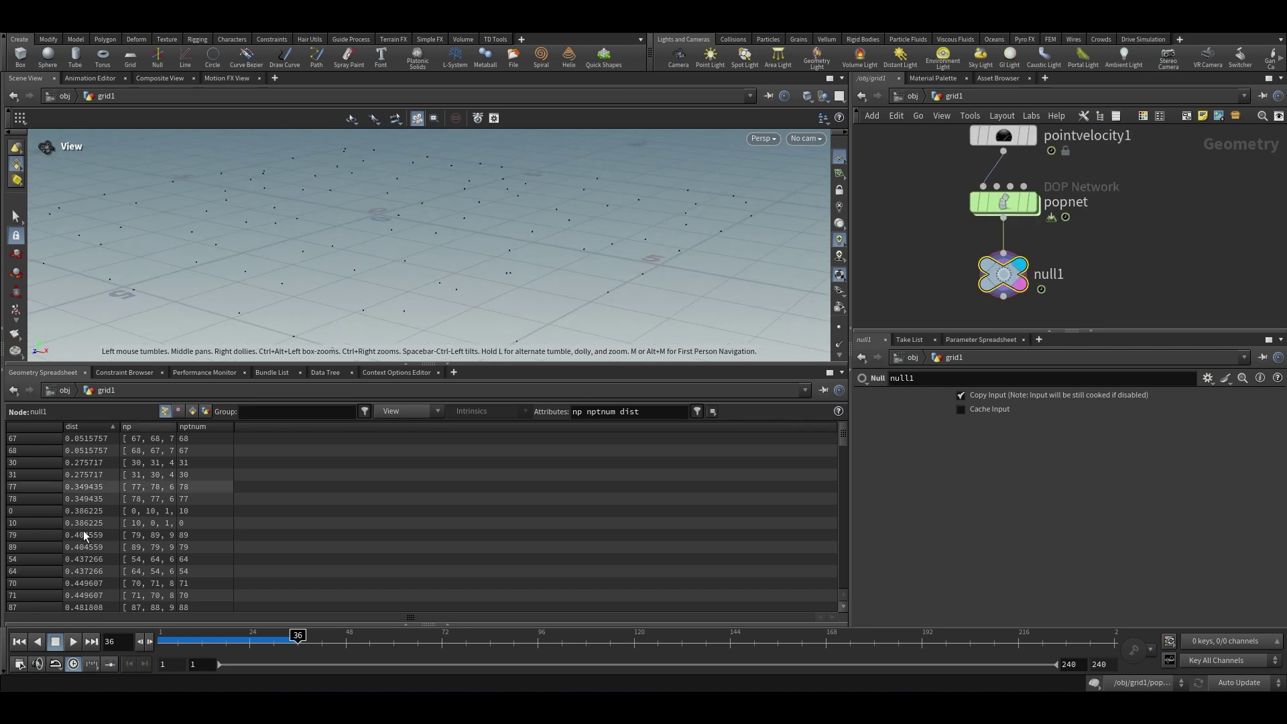
Rewind to frame 1 and dive through popnet into sopsolver1
left_click(19, 642)
double_click(1004, 203)
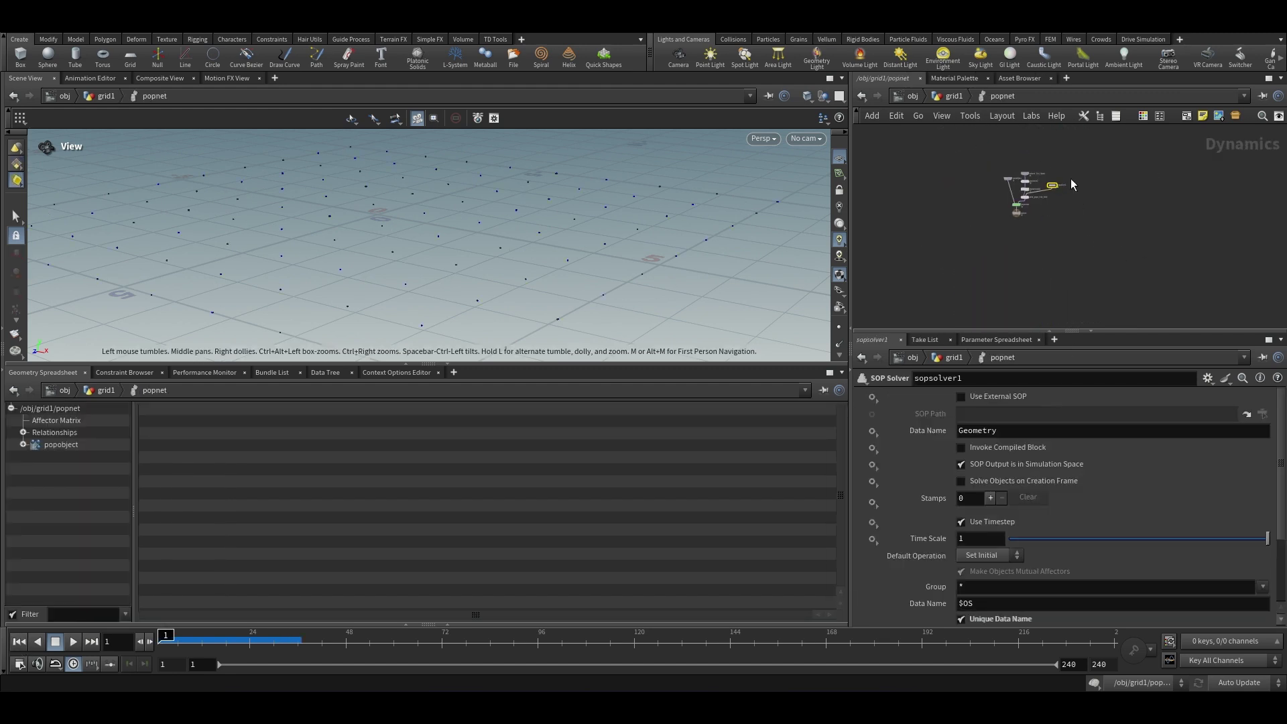
double_click(1051, 185)
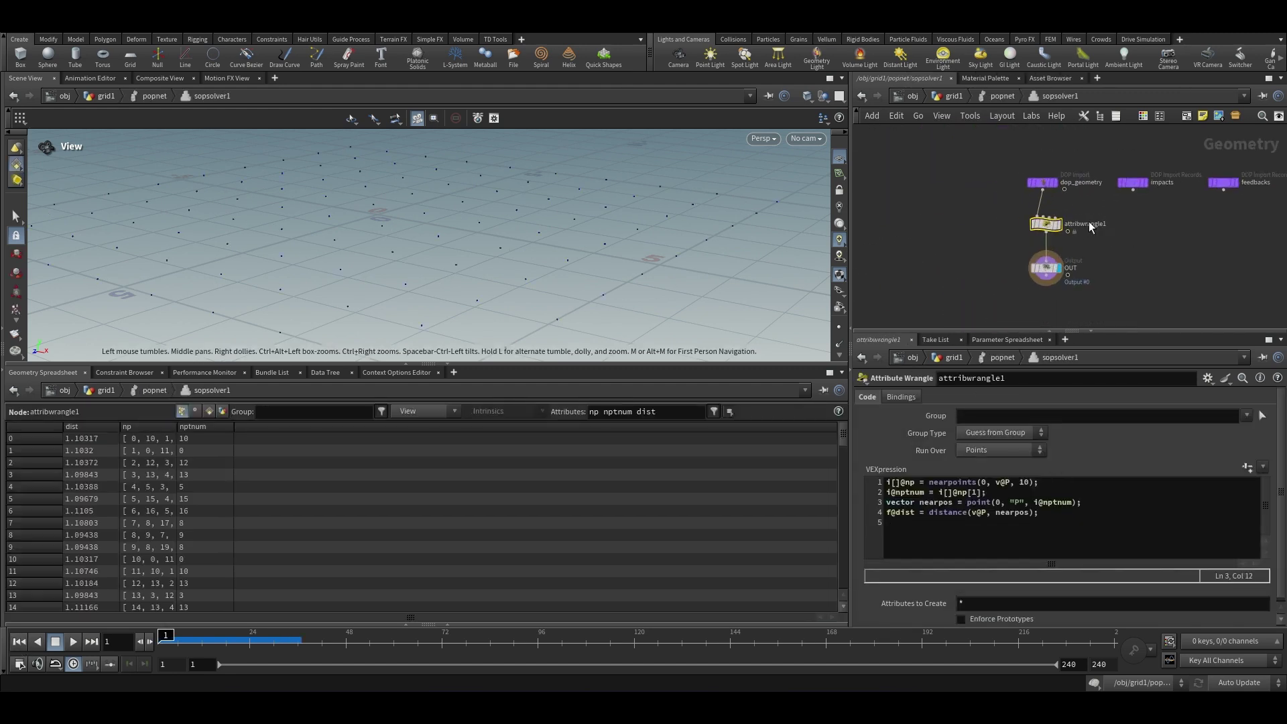
scroll(1089, 220, "up", 3)
scroll(440, 288, "down", 4)
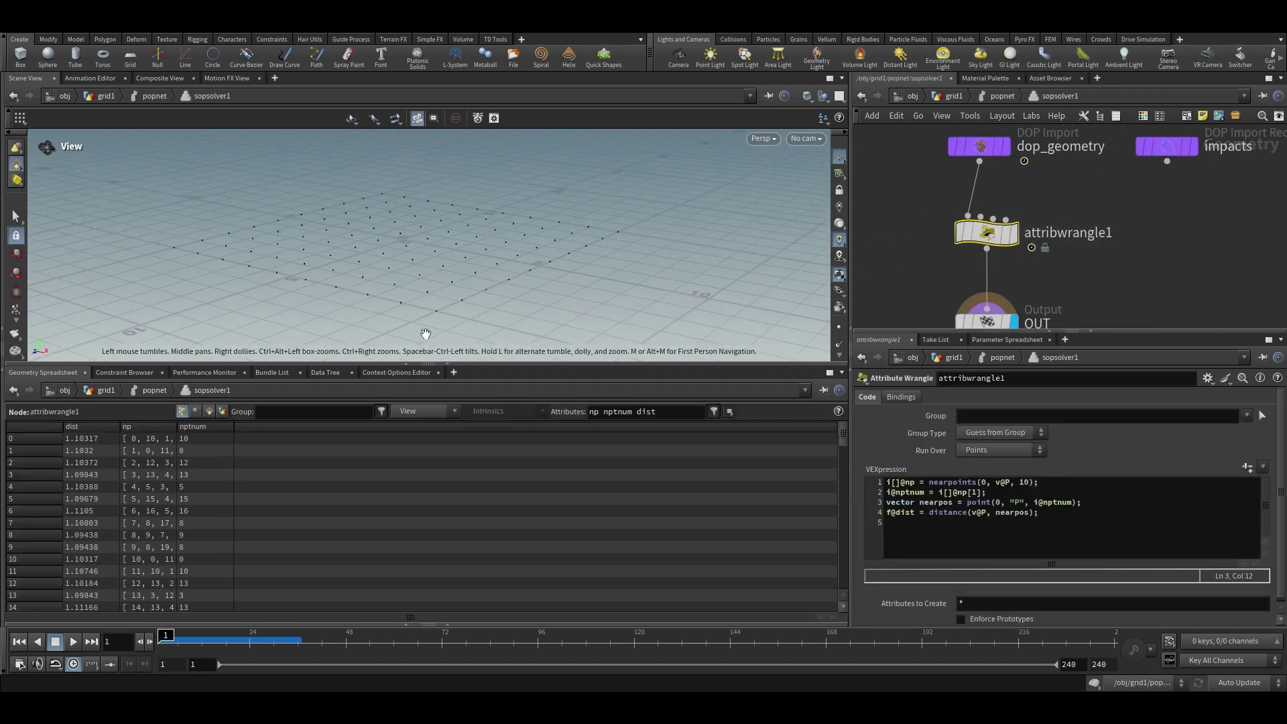
left_click_drag(434, 299, 429, 273)
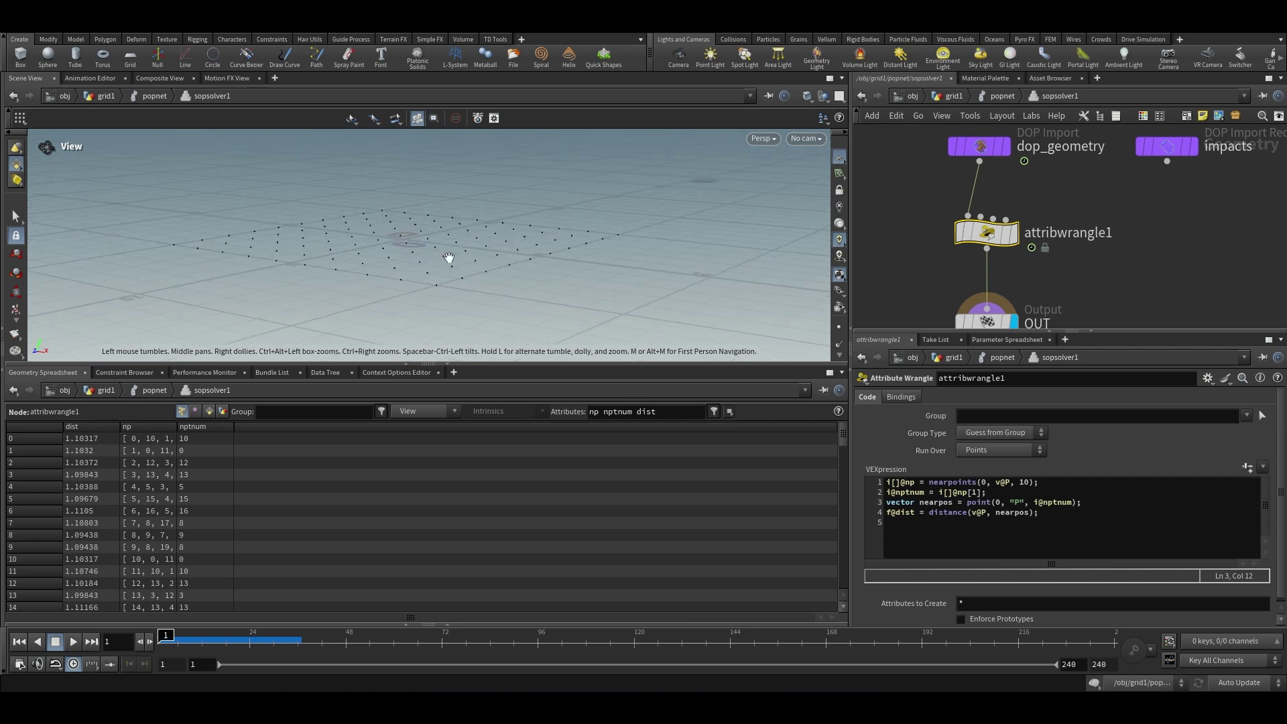
Add an if(f@dist<0.3){ block declaring matrix3 newdir = ident(); to the wrangle
left_click(1069, 519)
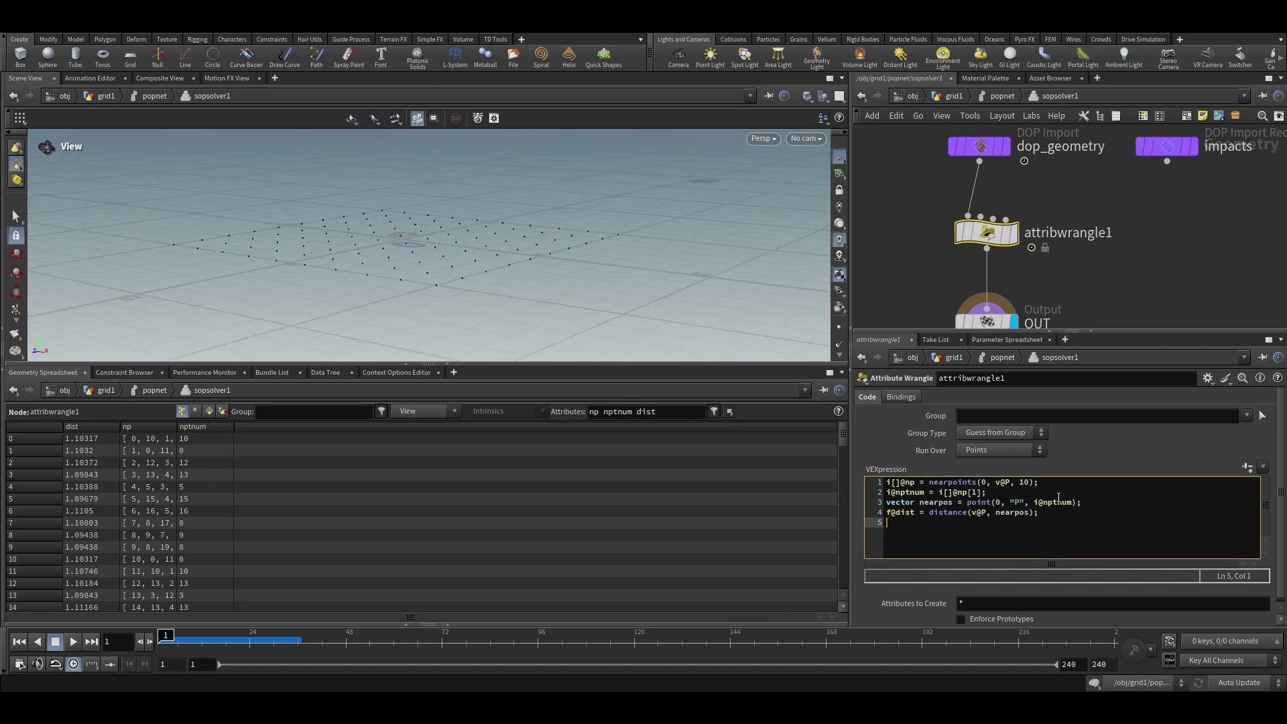
key("Return")
key("Return")
left_click(909, 535)
type("if(f@dist<0")
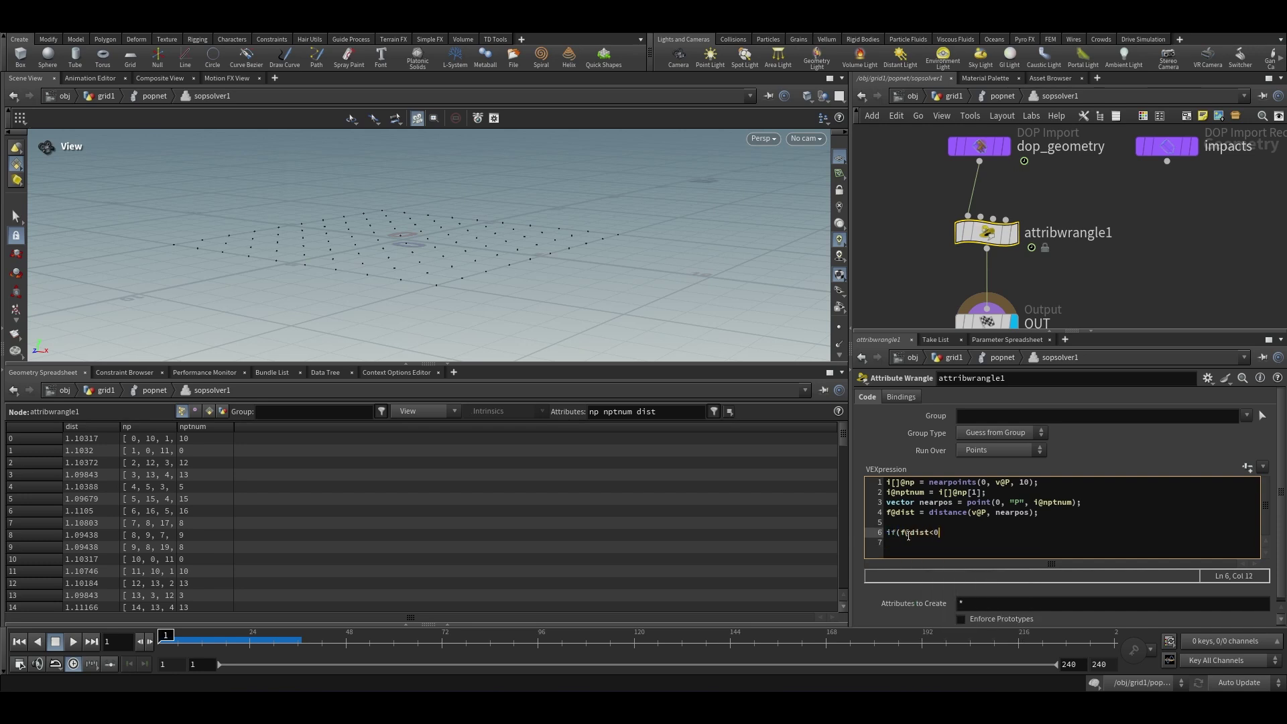
type(".3){")
key("Return")
key("Return")
key("Up")
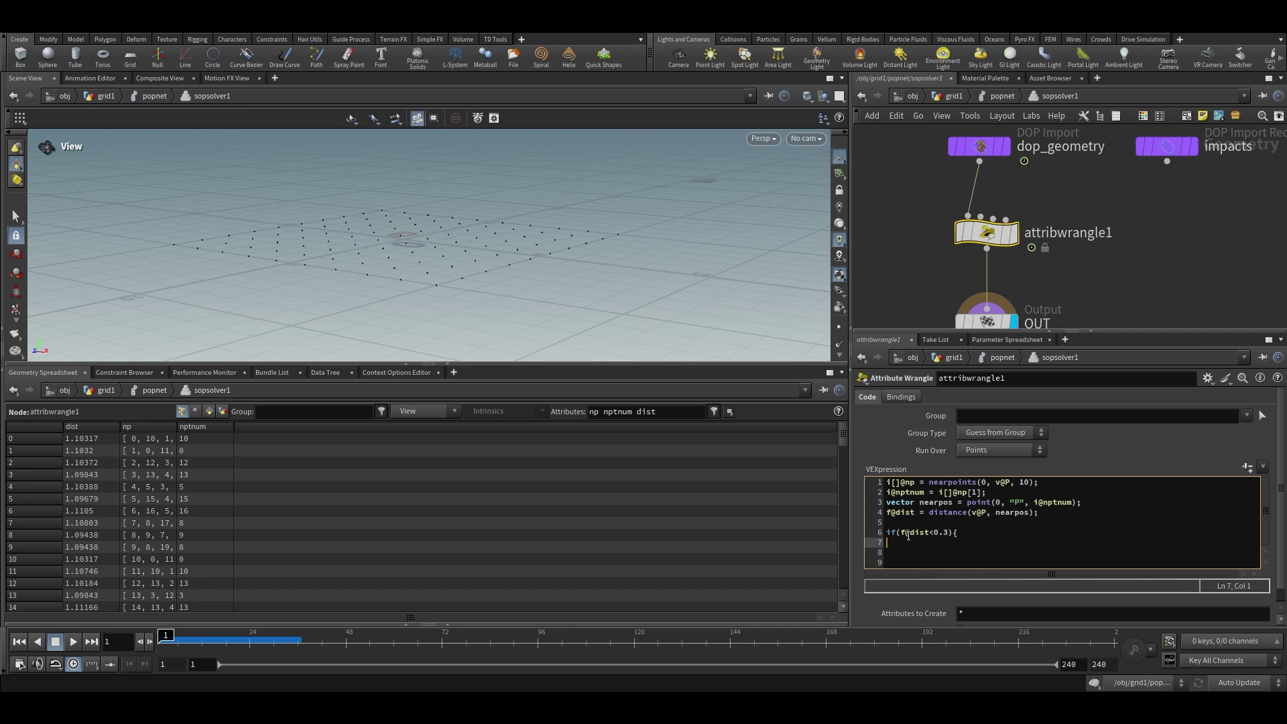
type("matrix3")
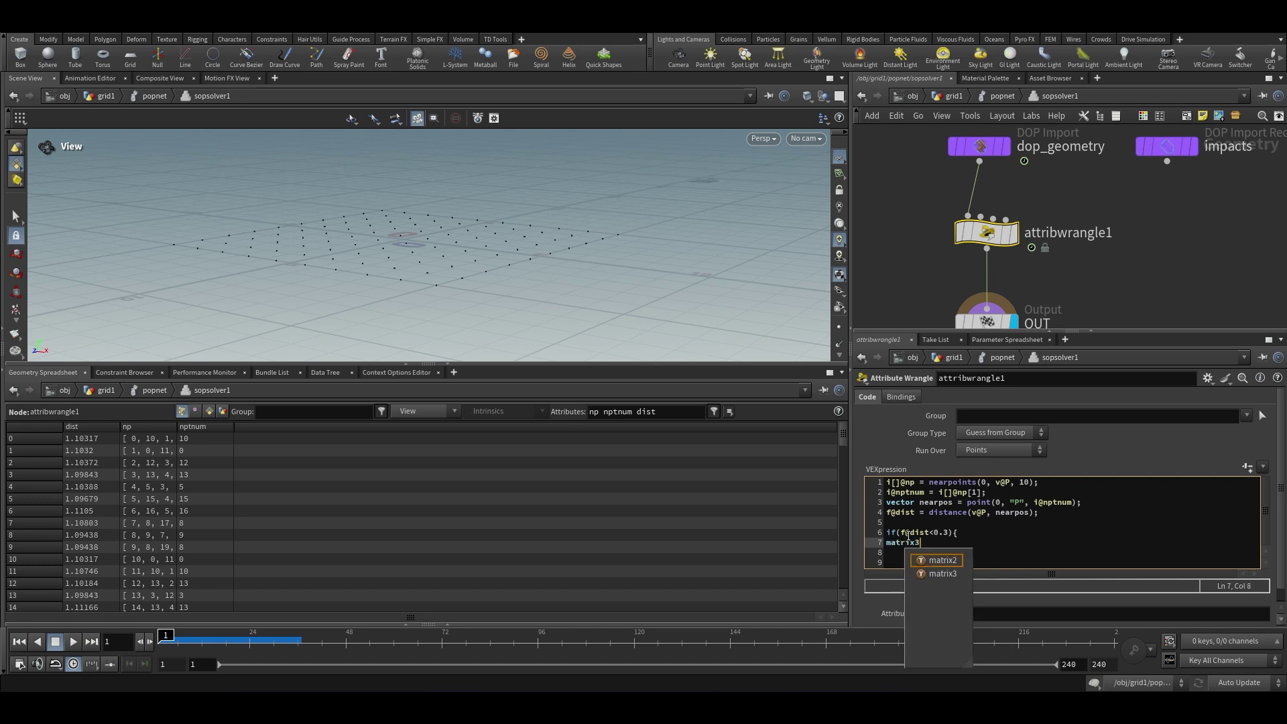
key("Escape")
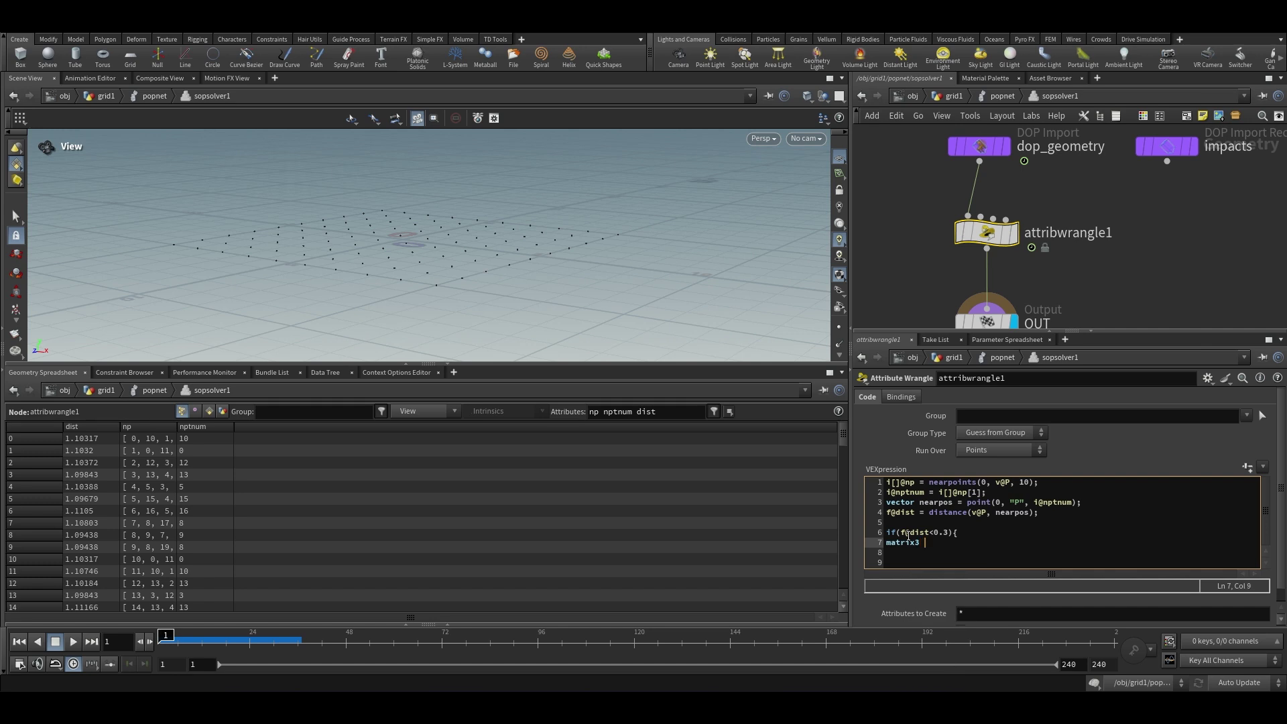
type("newdir =iden")
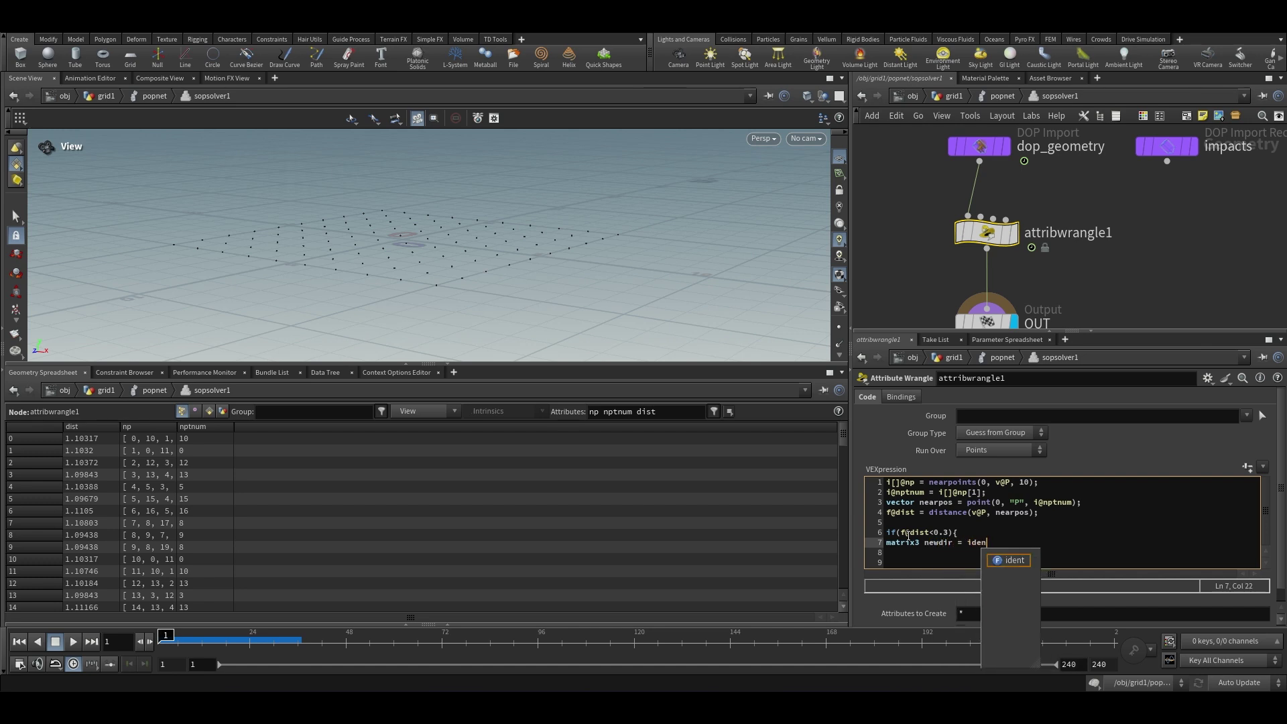
type("t()")
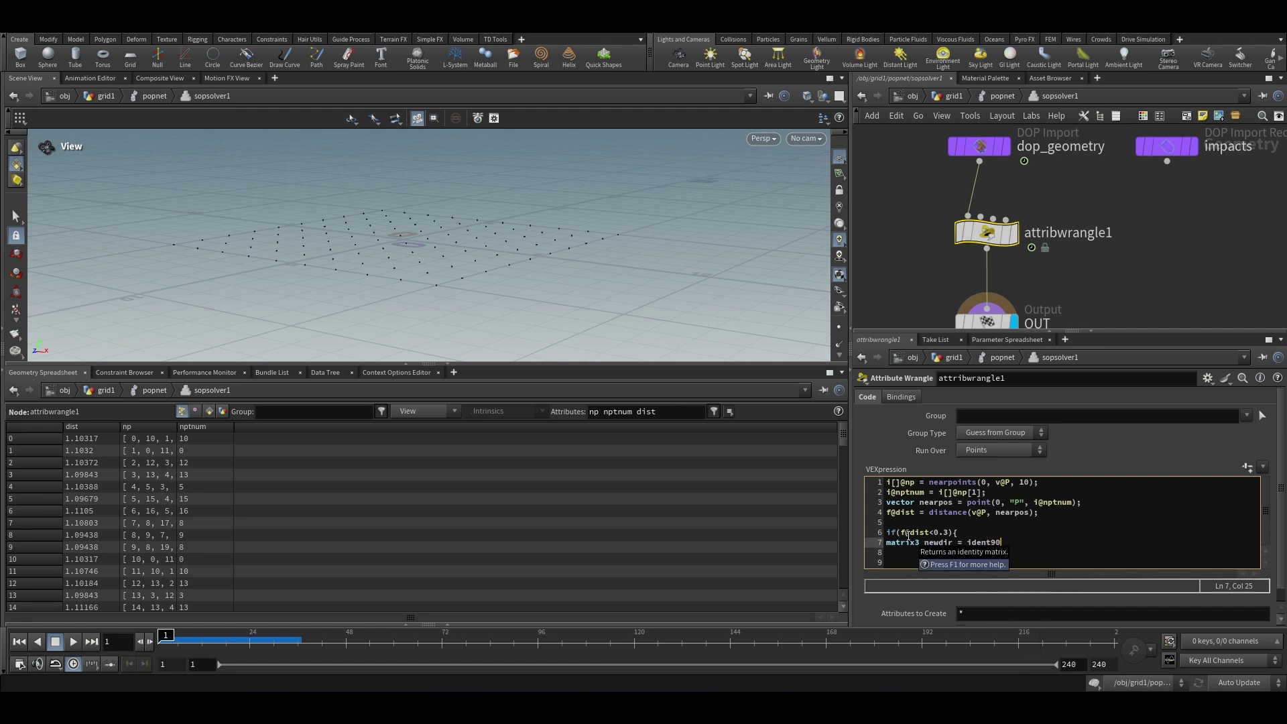
type("();")
key("Return")
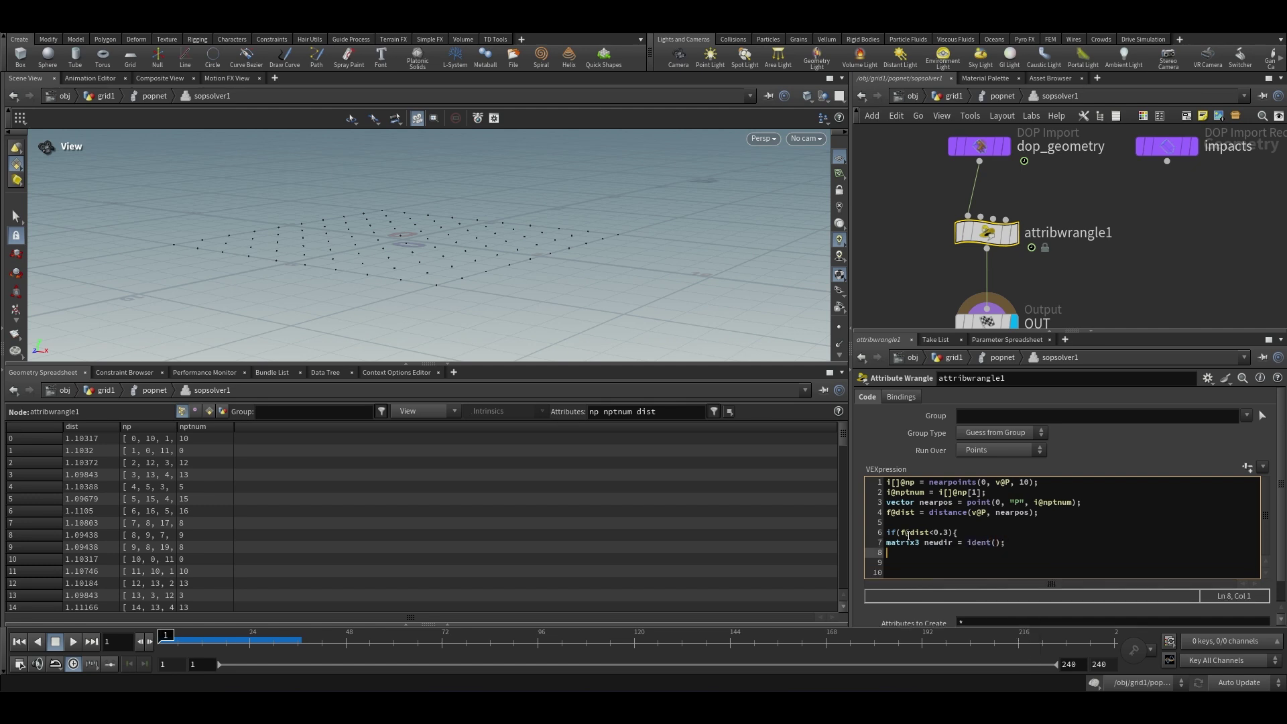
Add rotate(newdir, 5, set(0, 1,0)); inside the if block
double_click(942, 542)
left_click(898, 555)
type("rotate(")
type("newdir, 5,")
type("set(")
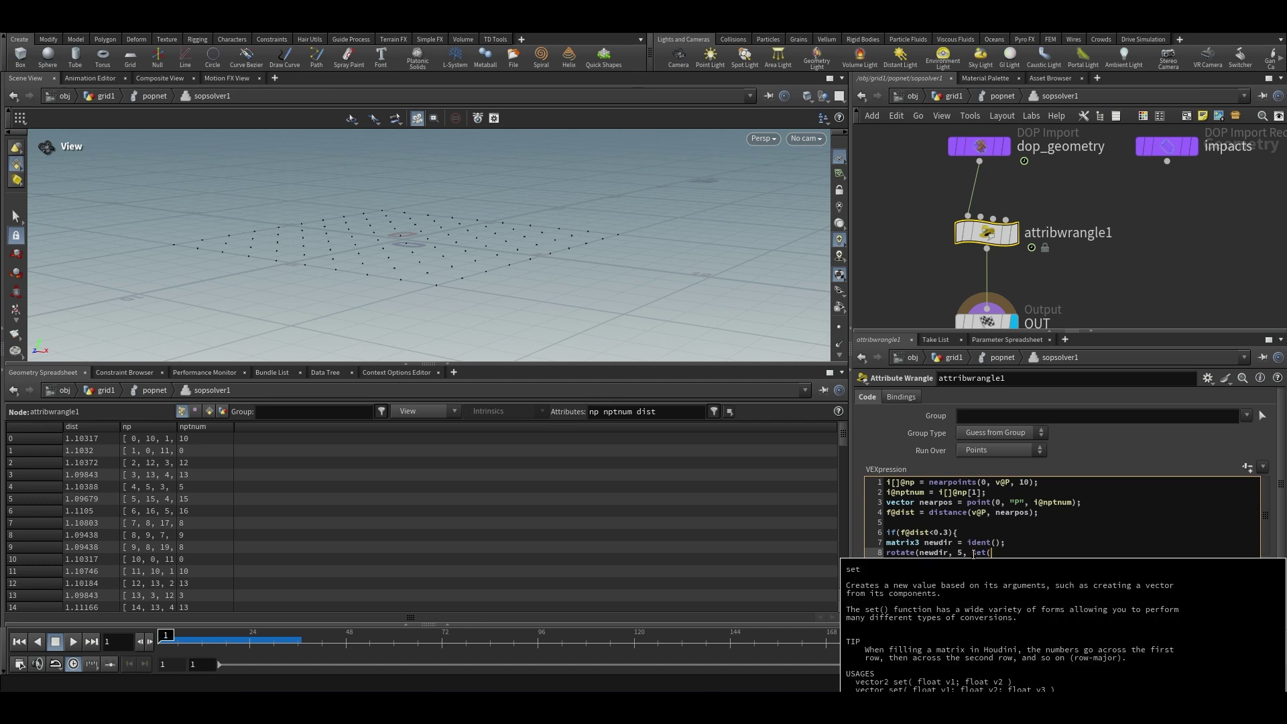
type("0, 1,0)")
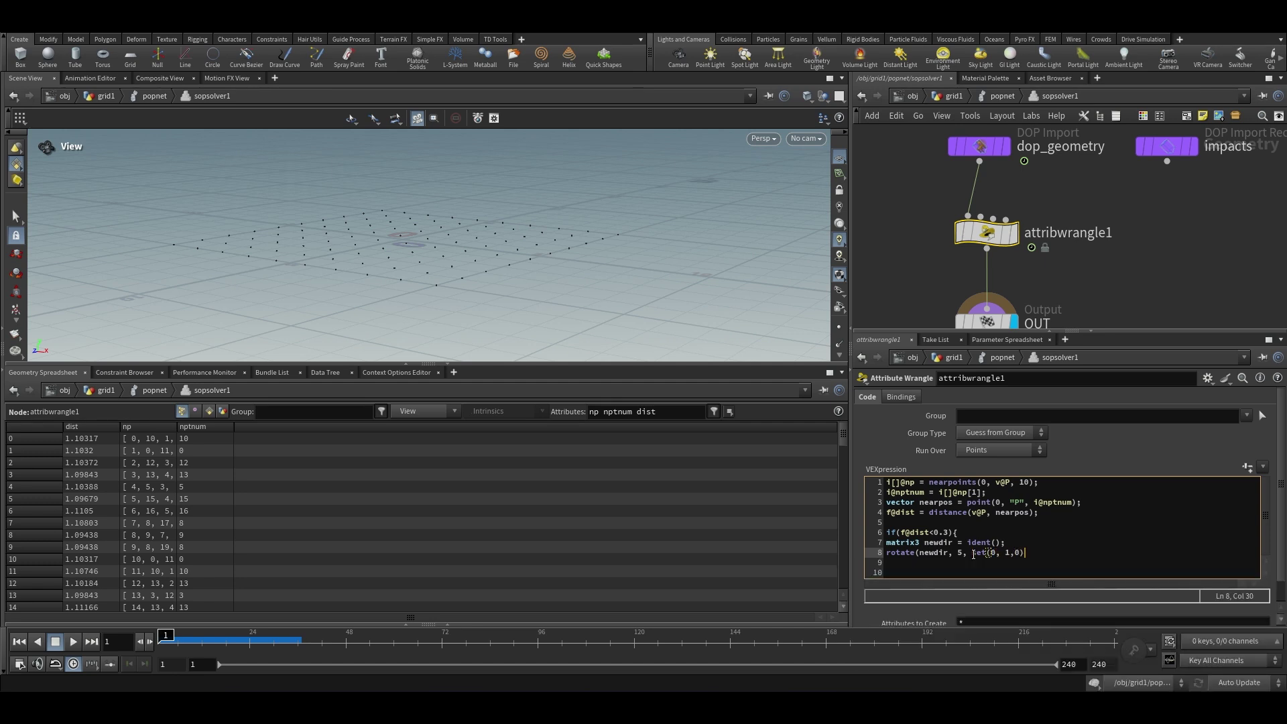
type(");")
key("Return")
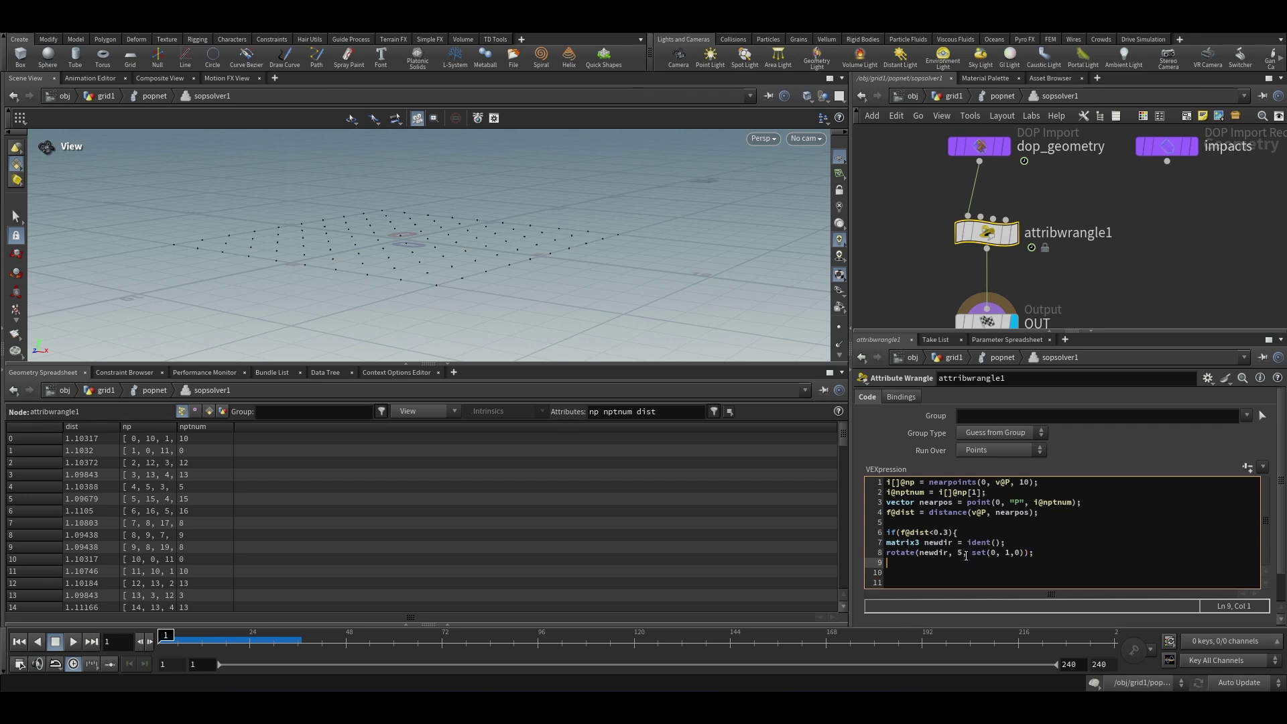
Add v@v *= newdir;, close the if block with a brace, and apply the code
double_click(935, 553)
left_click(897, 565)
type("v@P")
key("BackSpace")
type("newdir;")
key("Return")
type("}")
left_click(1148, 215)
left_click(948, 533)
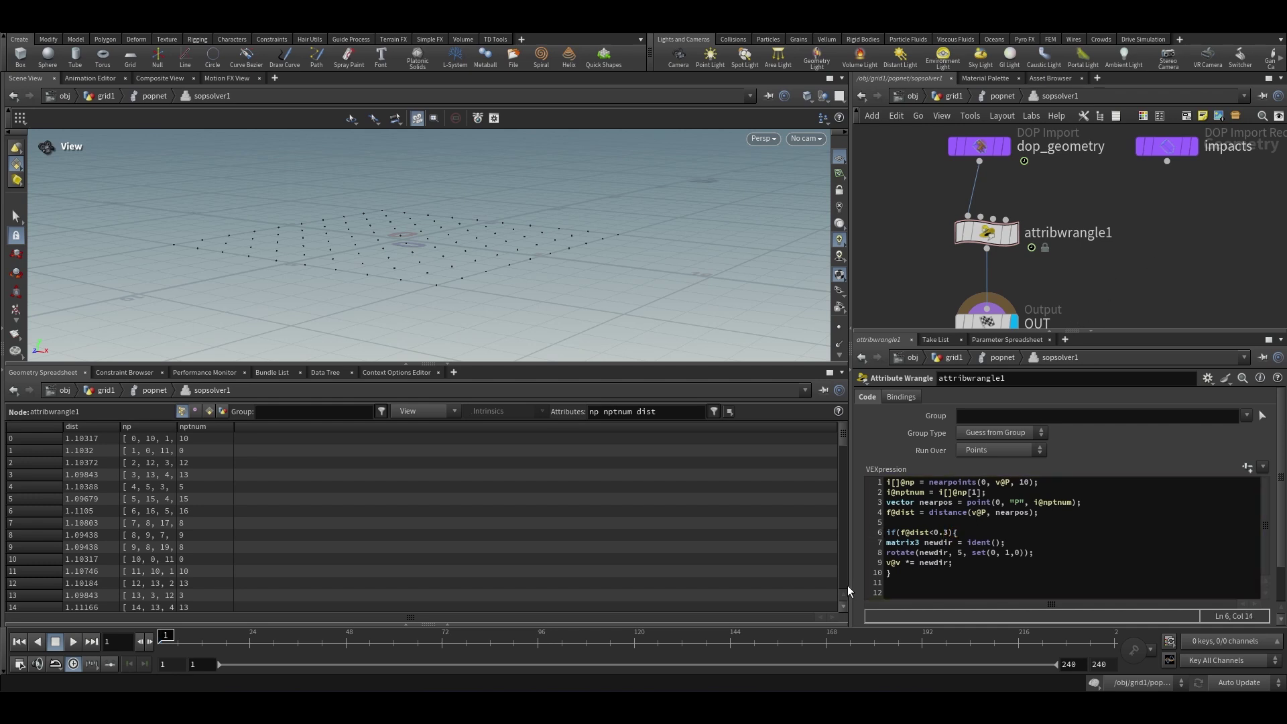
Return to grid1, collapse the Geometry Spreadsheet, and play the particle simulation
left_click(954, 96)
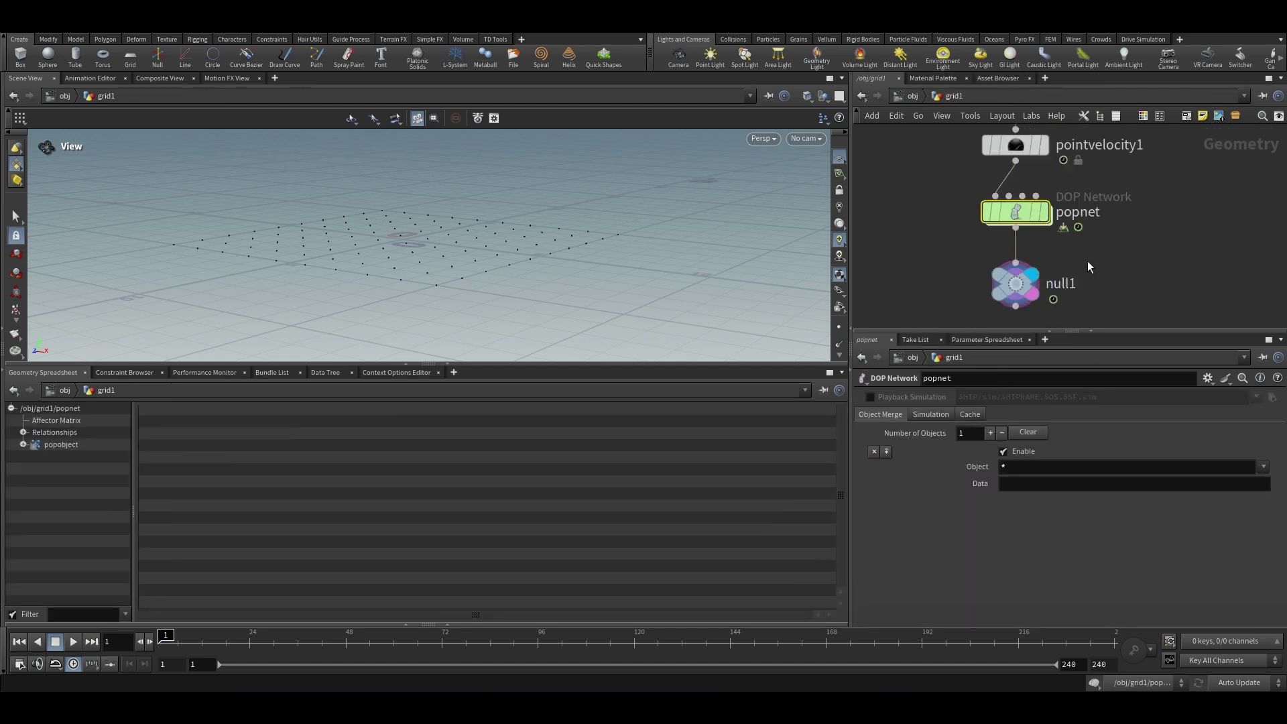
left_click_drag(345, 233, 460, 345)
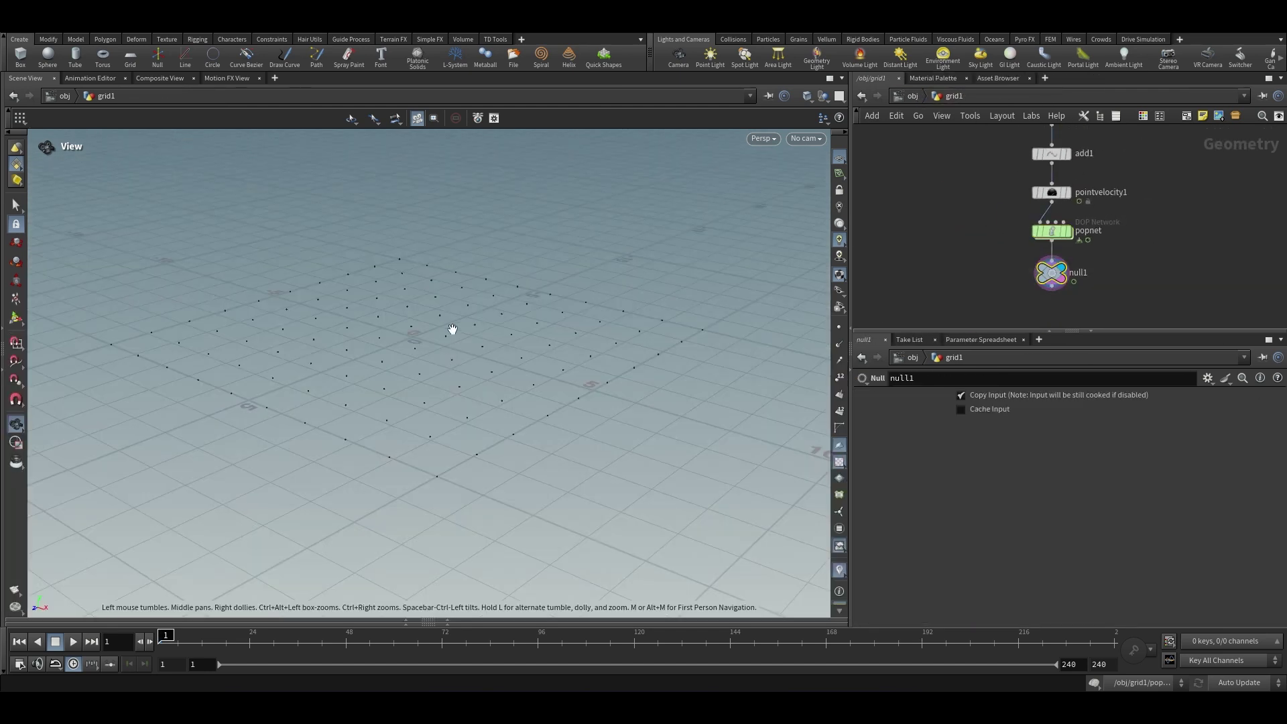
left_click(447, 368)
left_click(73, 641)
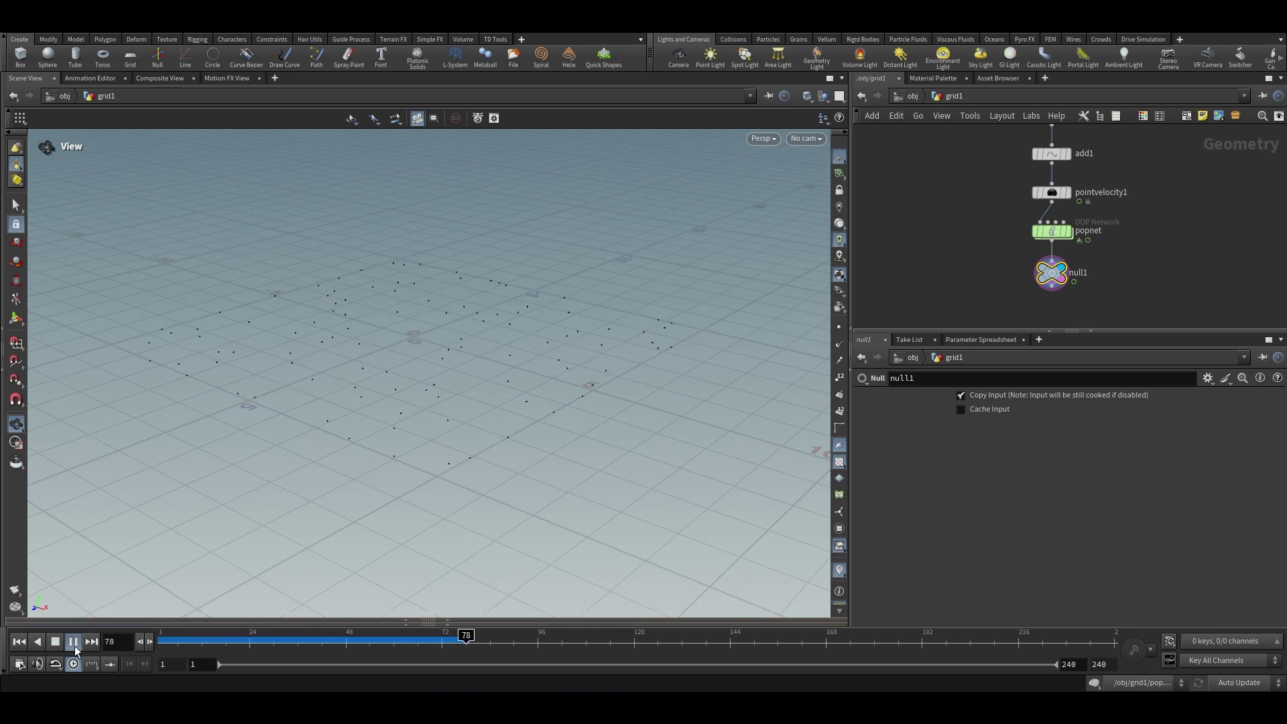
Scrub the timeline between frames 49 and 14 while tumbling to inspect the spreading particles
right_click_drag(215, 534, 339, 454)
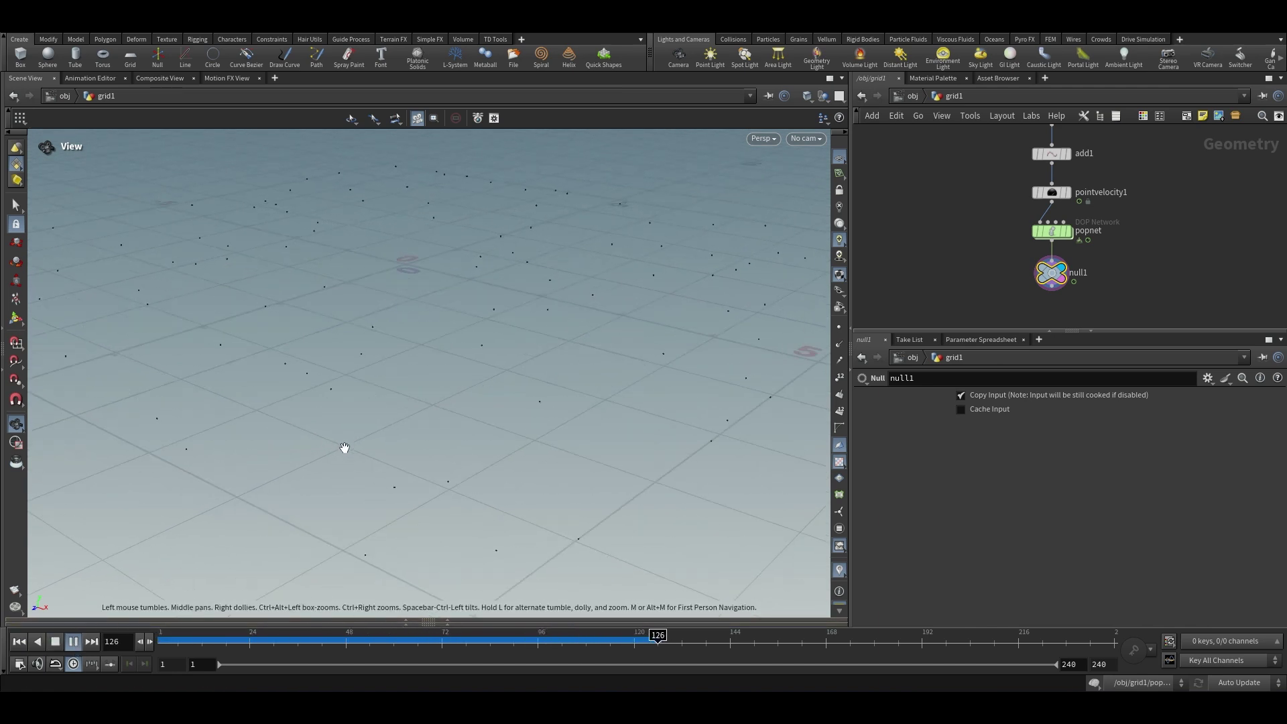
mouse_move(176, 642)
left_mouse_down()
mouse_move(373, 664)
mouse_move(299, 673)
left_mouse_up()
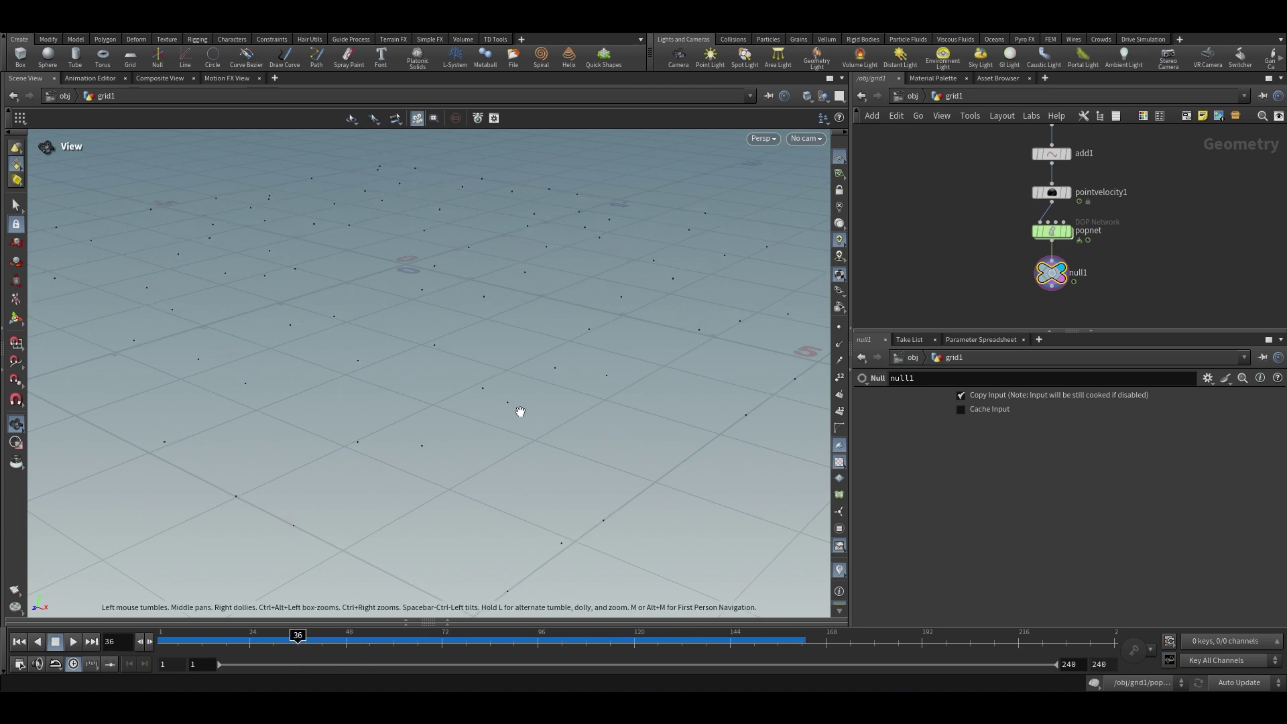
mouse_move(306, 637)
left_mouse_down()
mouse_move(251, 636)
mouse_move(380, 654)
left_mouse_up()
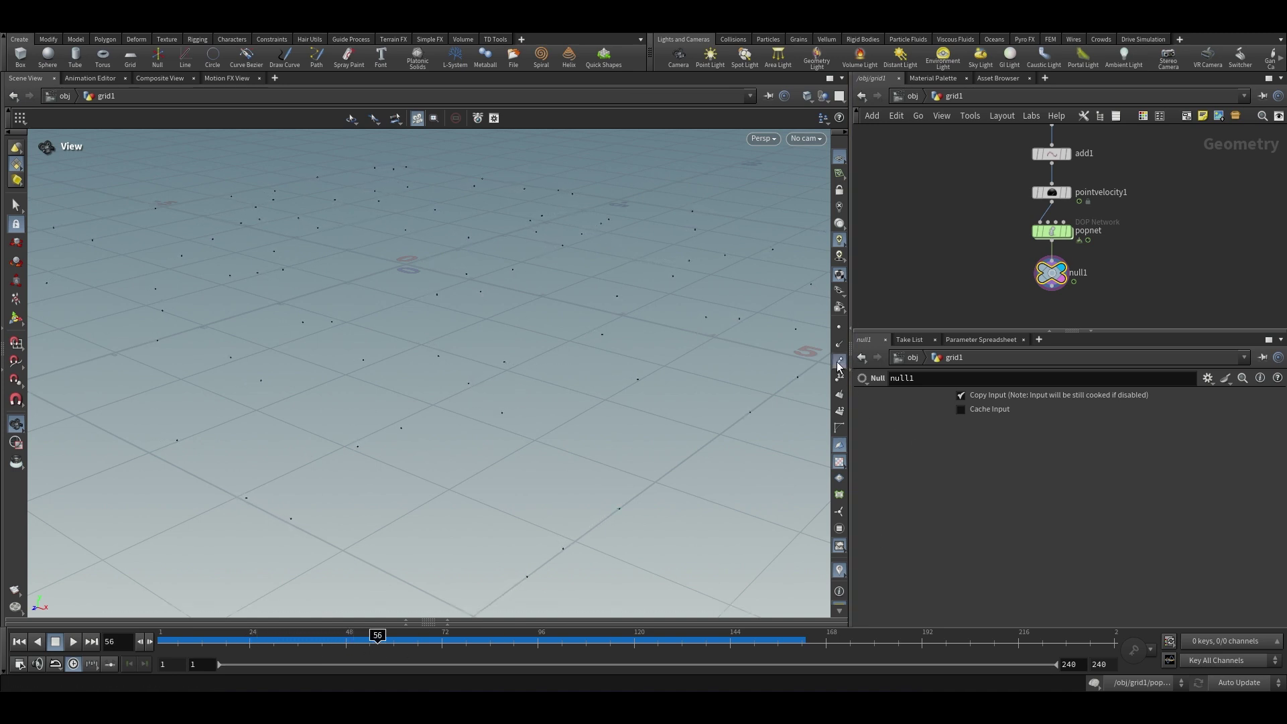
scroll(502, 416, "up", 5)
left_click_drag(491, 394, 451, 425)
left_click_drag(405, 652, 358, 637)
Add a Copy to Points node, copytopoints1, to the grid1 network
scroll(995, 203, "down", 2)
key("Tab")
type("copy")
key("Down")
key("Down")
key("Return")
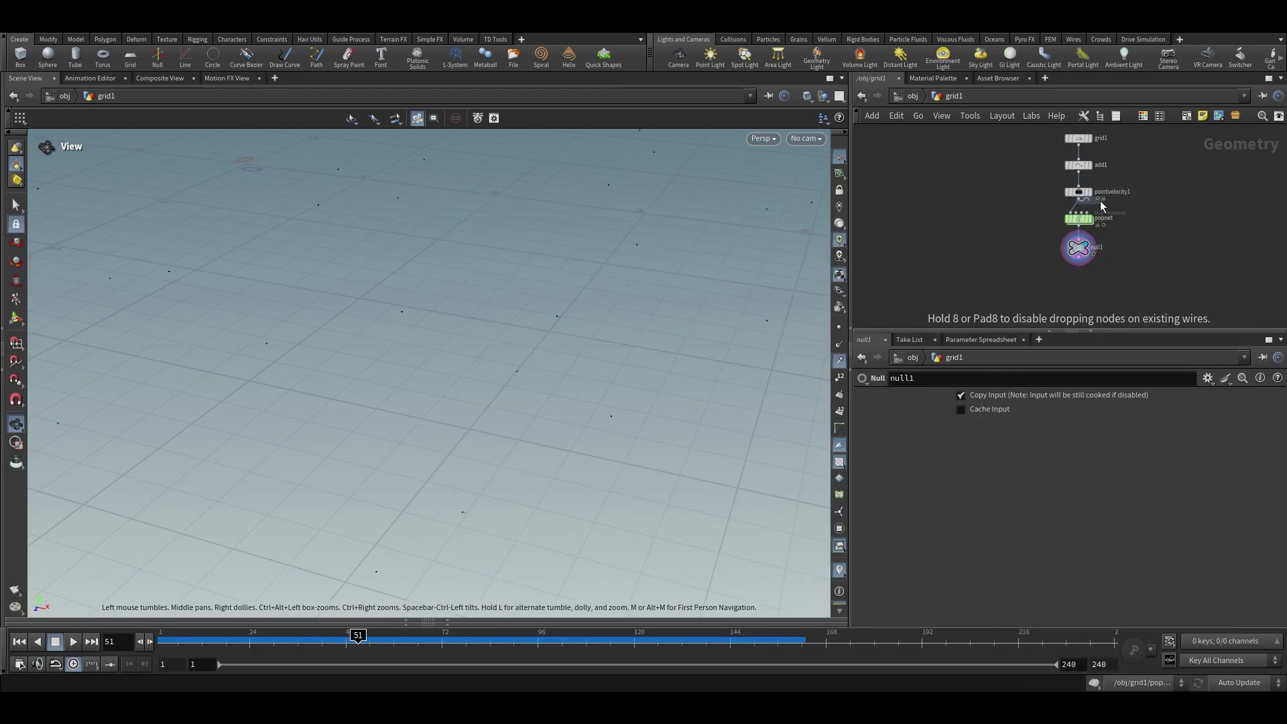
left_click(1090, 296)
Add sphere1, wire it into copytopoints1's first input, and display copytopoints1
key("Tab")
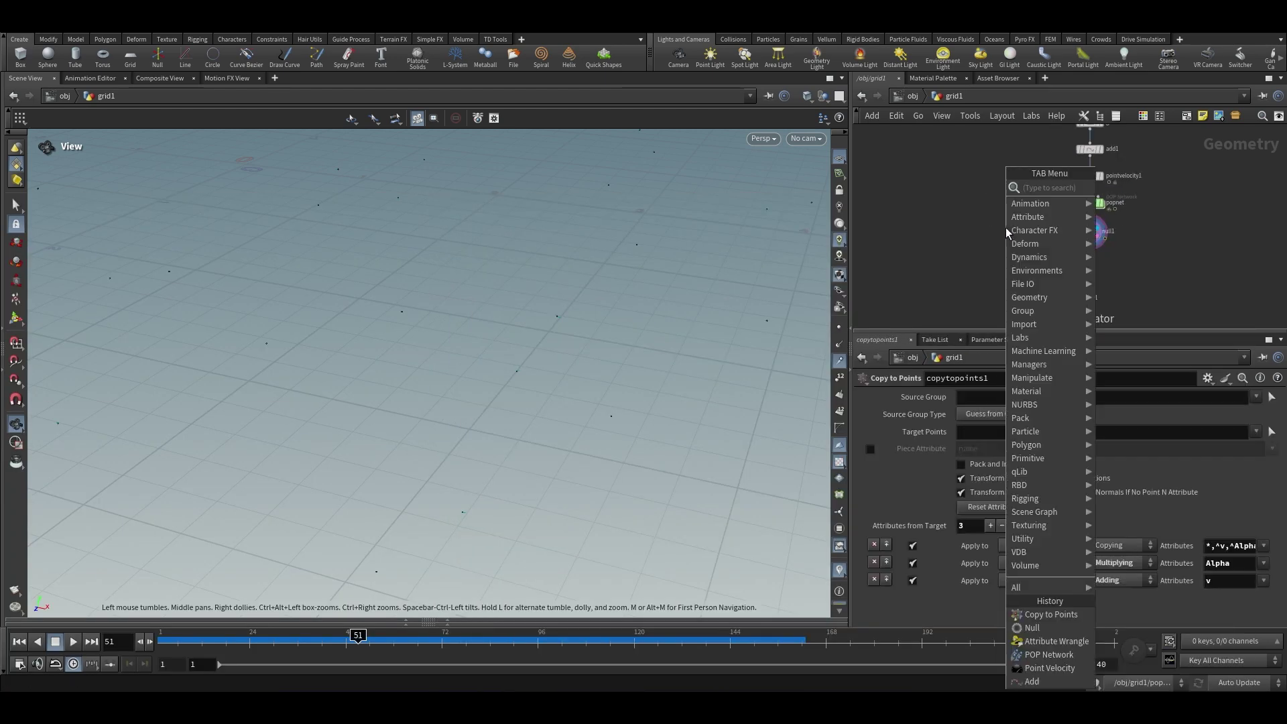
type("sphere")
key("Return")
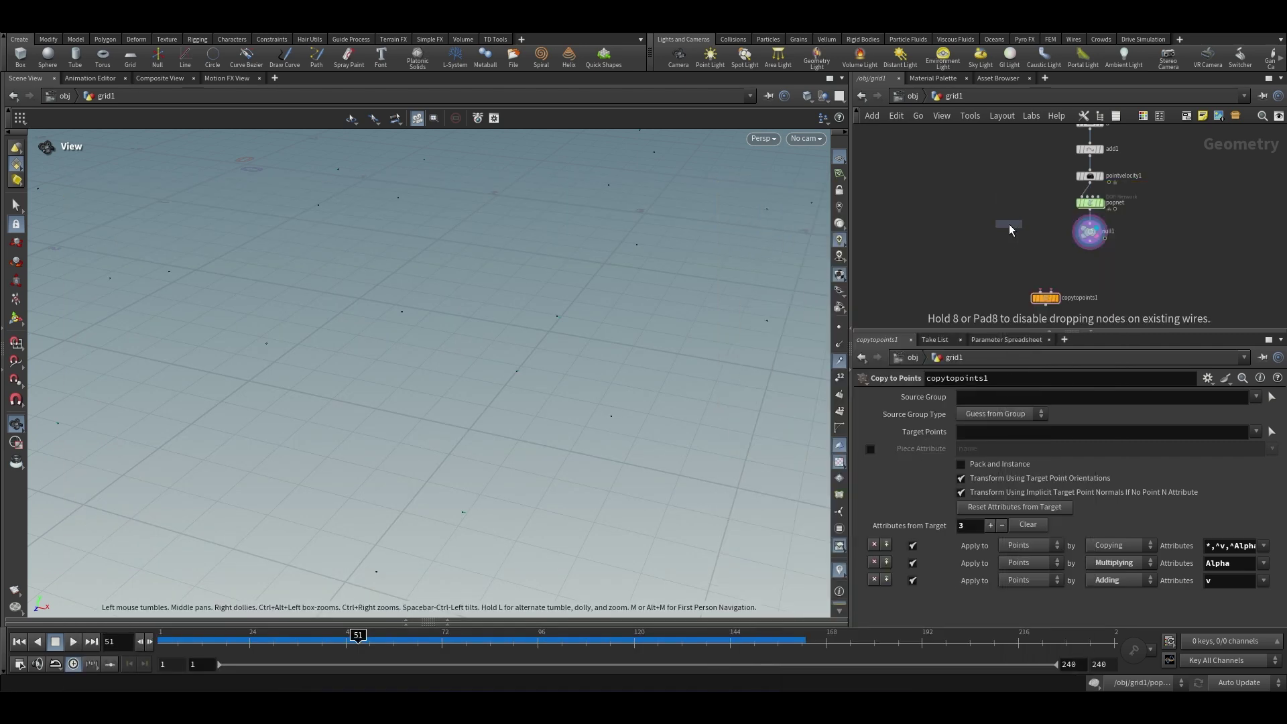
left_click(1007, 240)
left_click_drag(998, 229, 1055, 300)
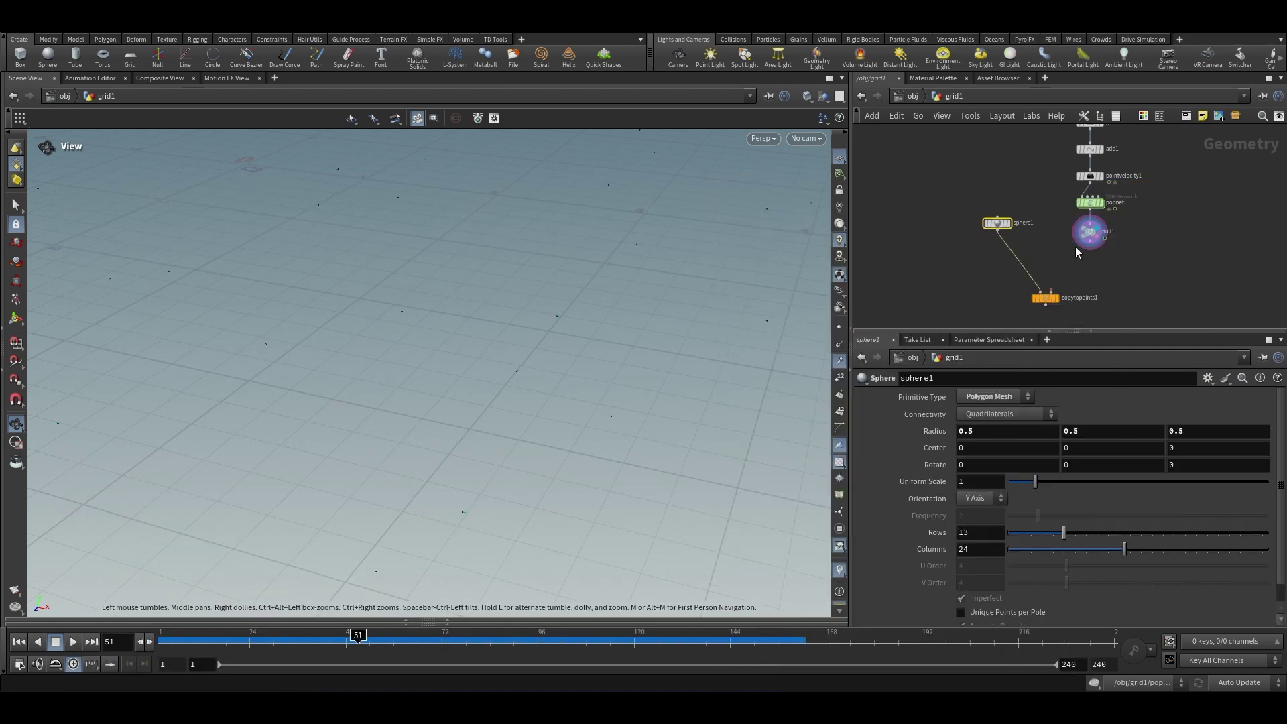
scroll(1055, 300, "up", 4)
left_click(1055, 298)
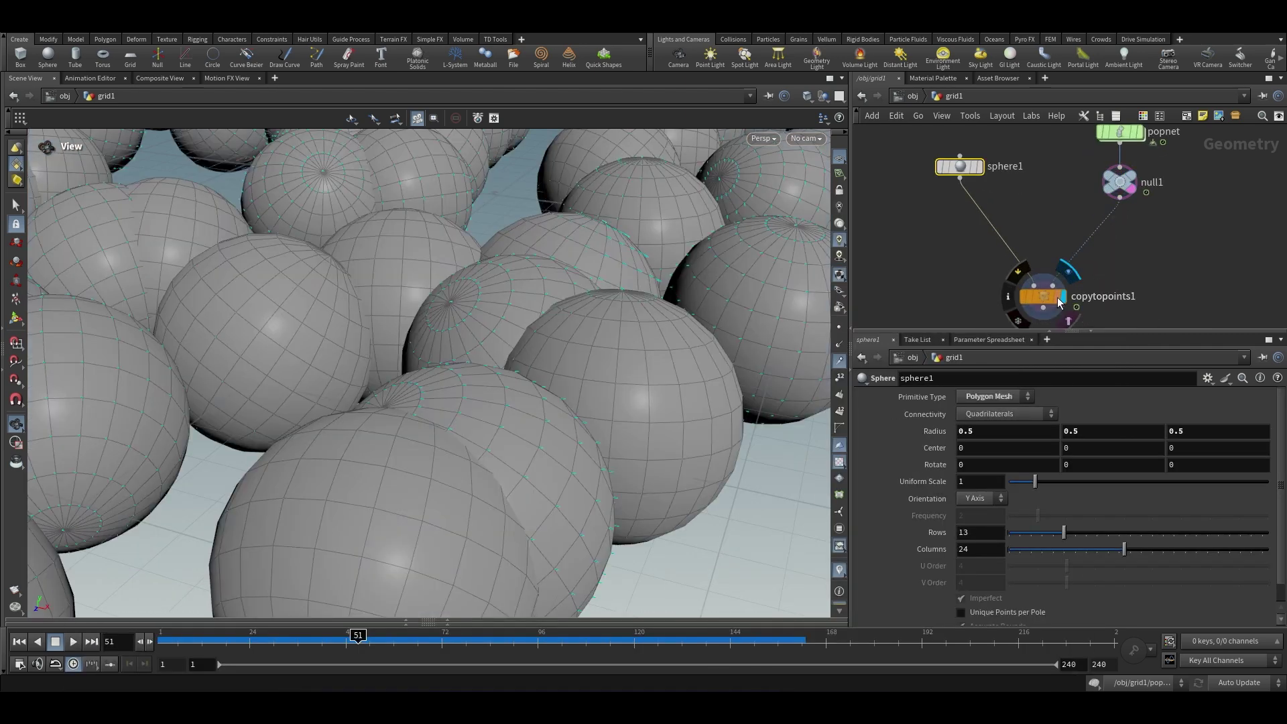
Set copytopoints1's Uniform Scale to 0.13 and replay the simulation from frame 1
left_click_drag(1035, 481, 1013, 492)
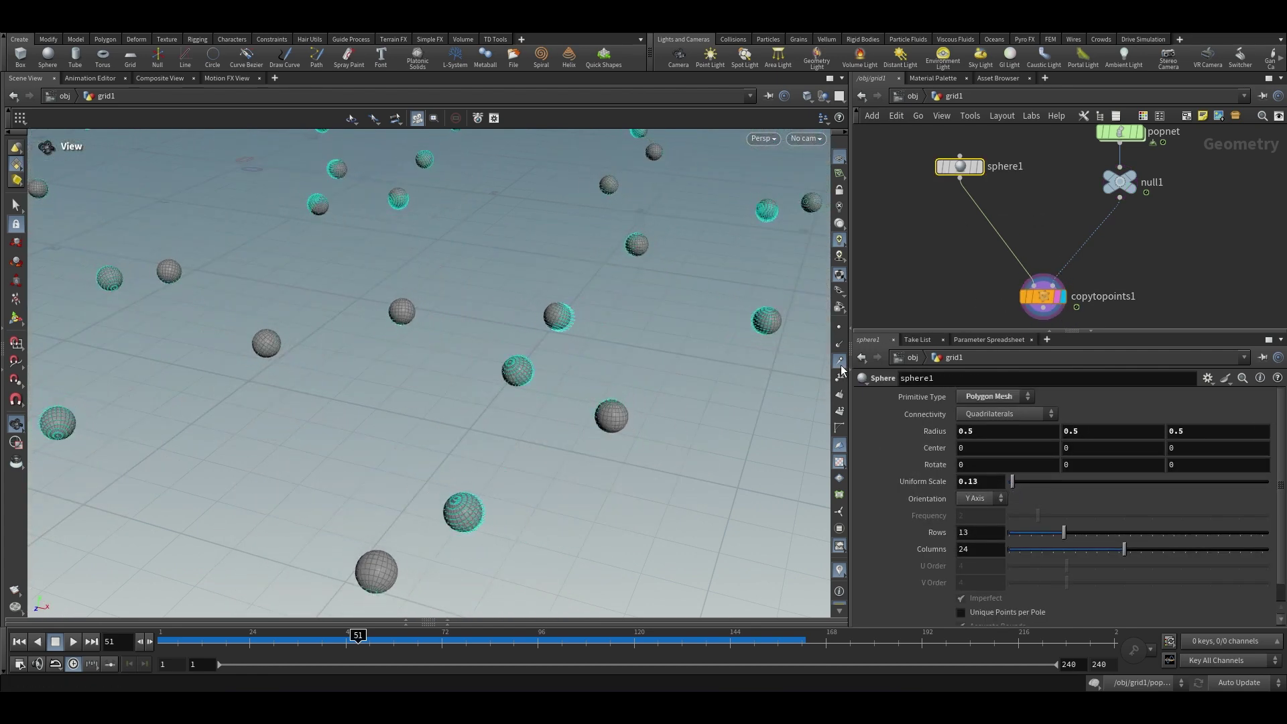
scroll(507, 402, "down", 3)
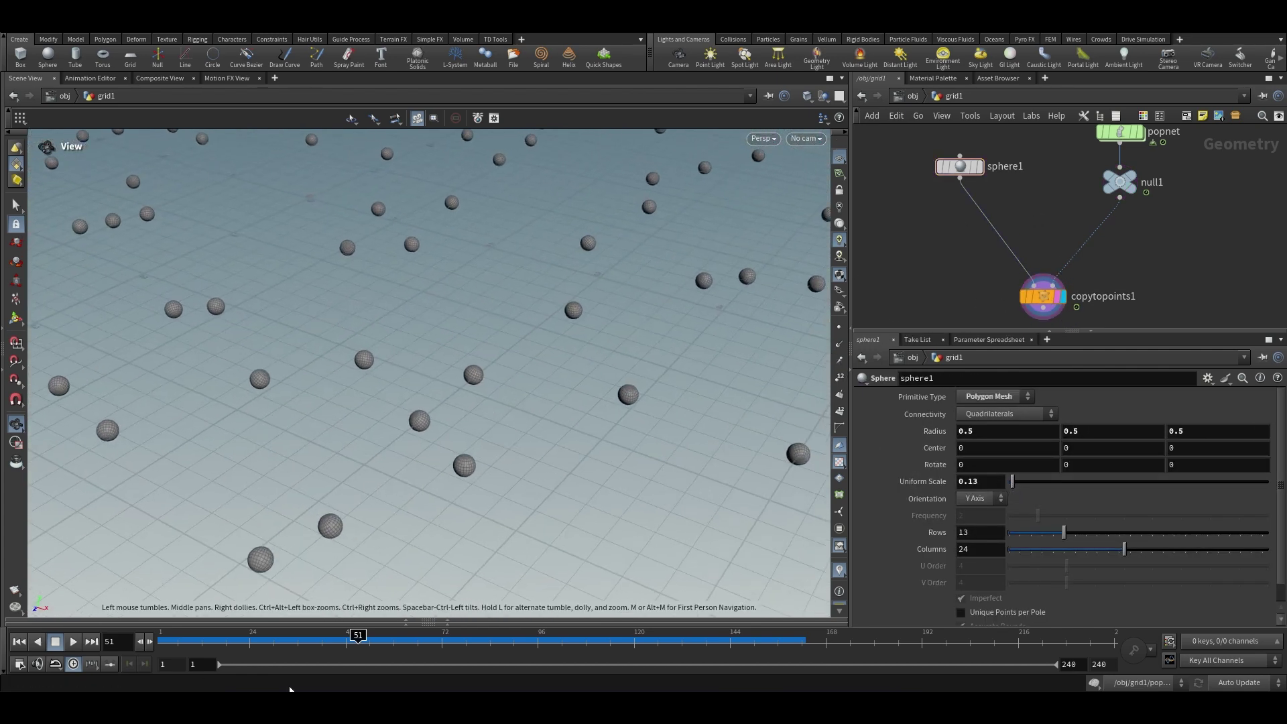
left_click(19, 642)
left_click(74, 641)
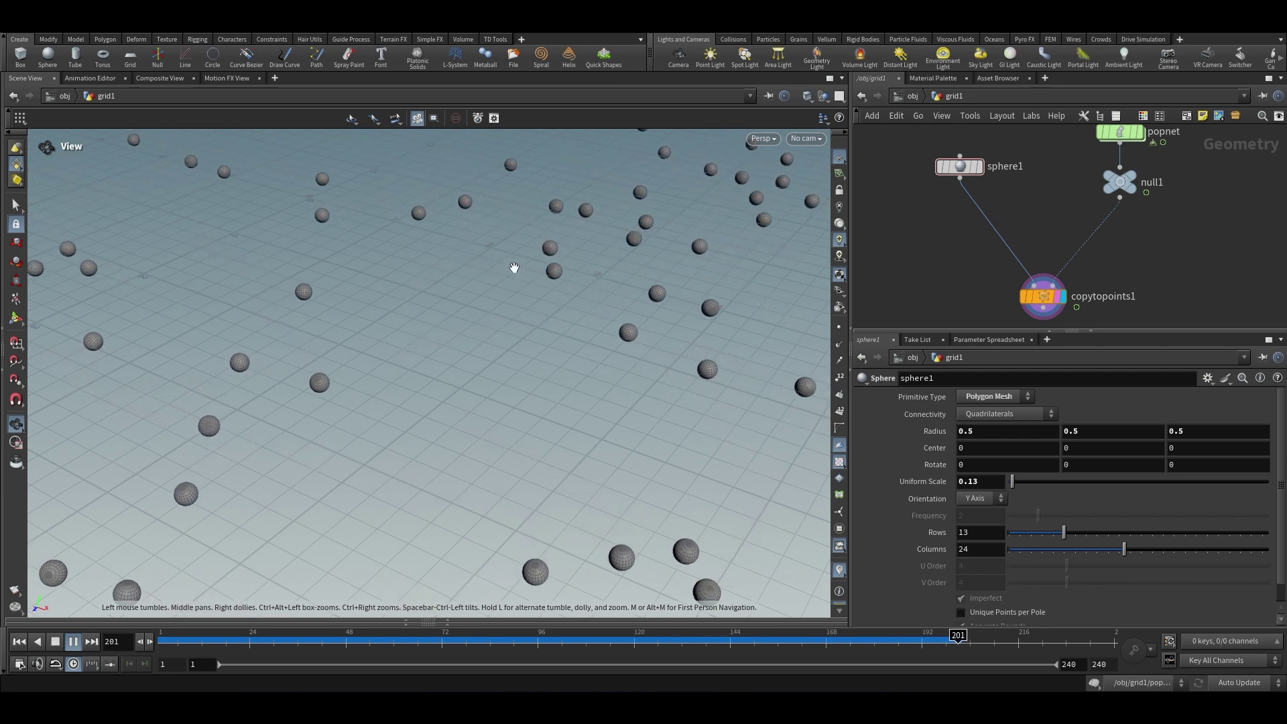
Dive into popnet and then sopsolver1 to reach the Attribute Wrangle's VEX code
scroll(1074, 214, "down", 2)
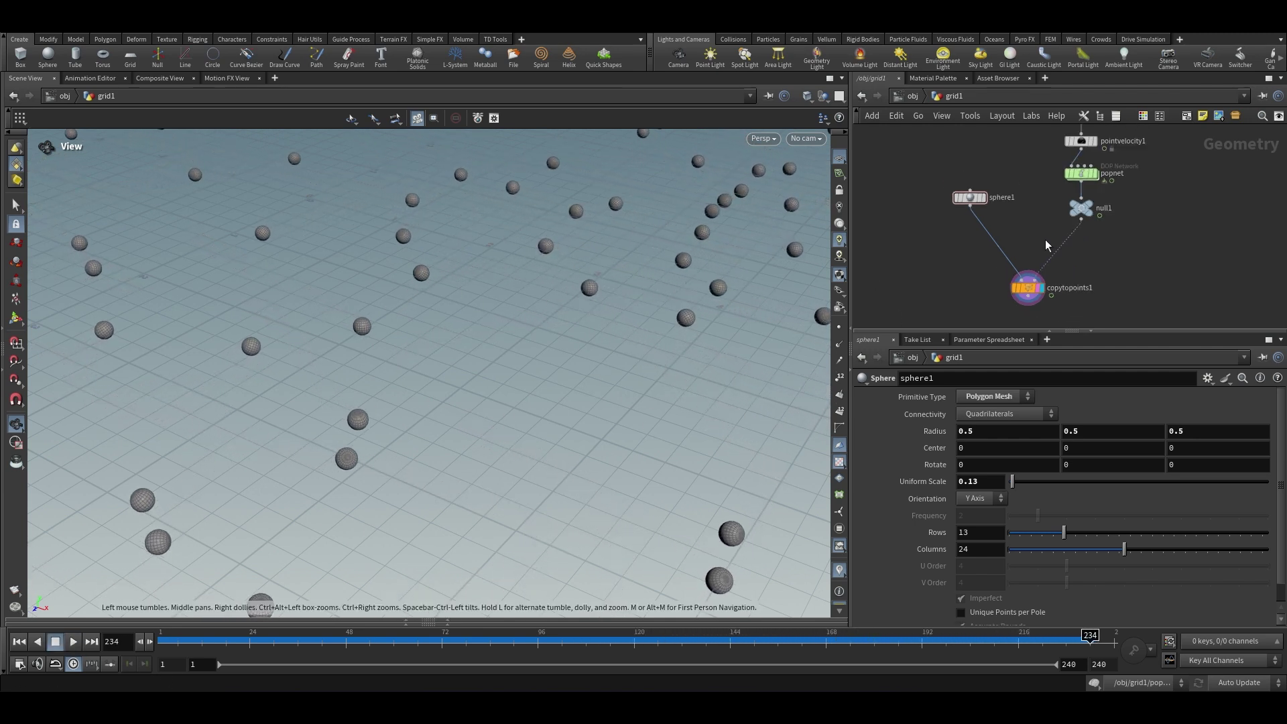
scroll(1072, 181, "up", 2)
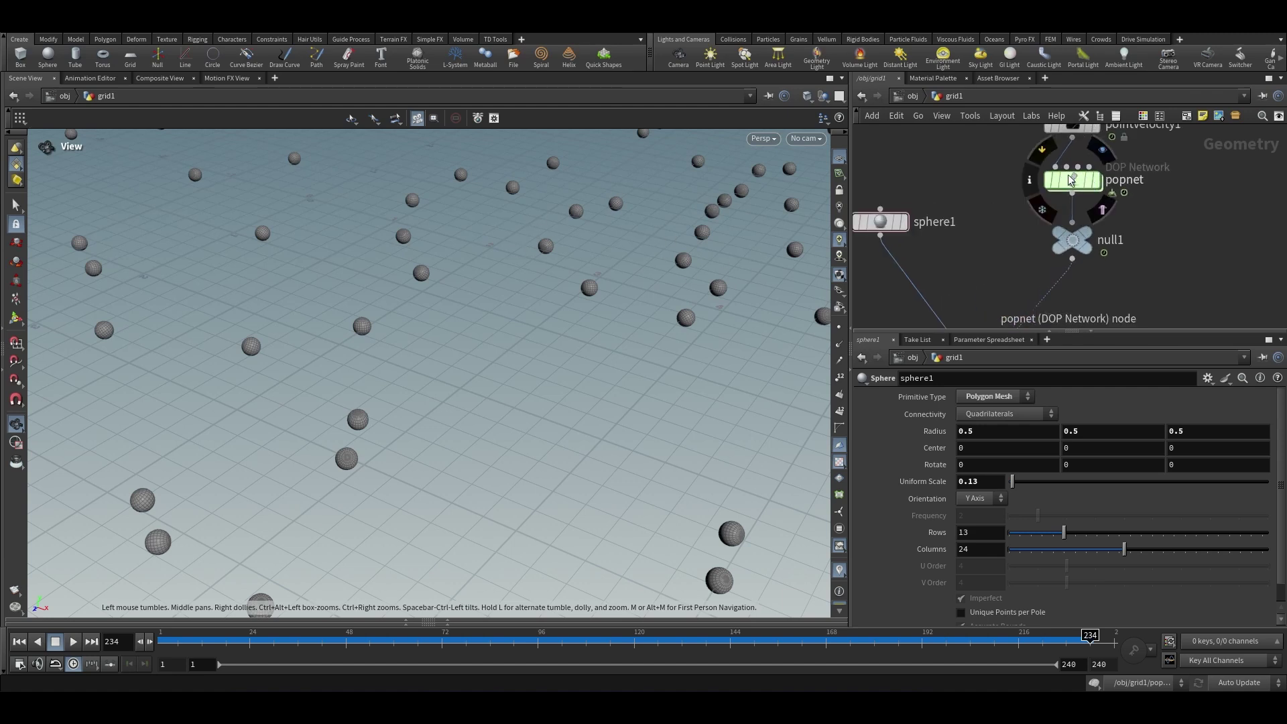
double_click(1071, 181)
scroll(1075, 235, "down", 2)
scroll(1075, 221, "up", 2)
double_click(1066, 213)
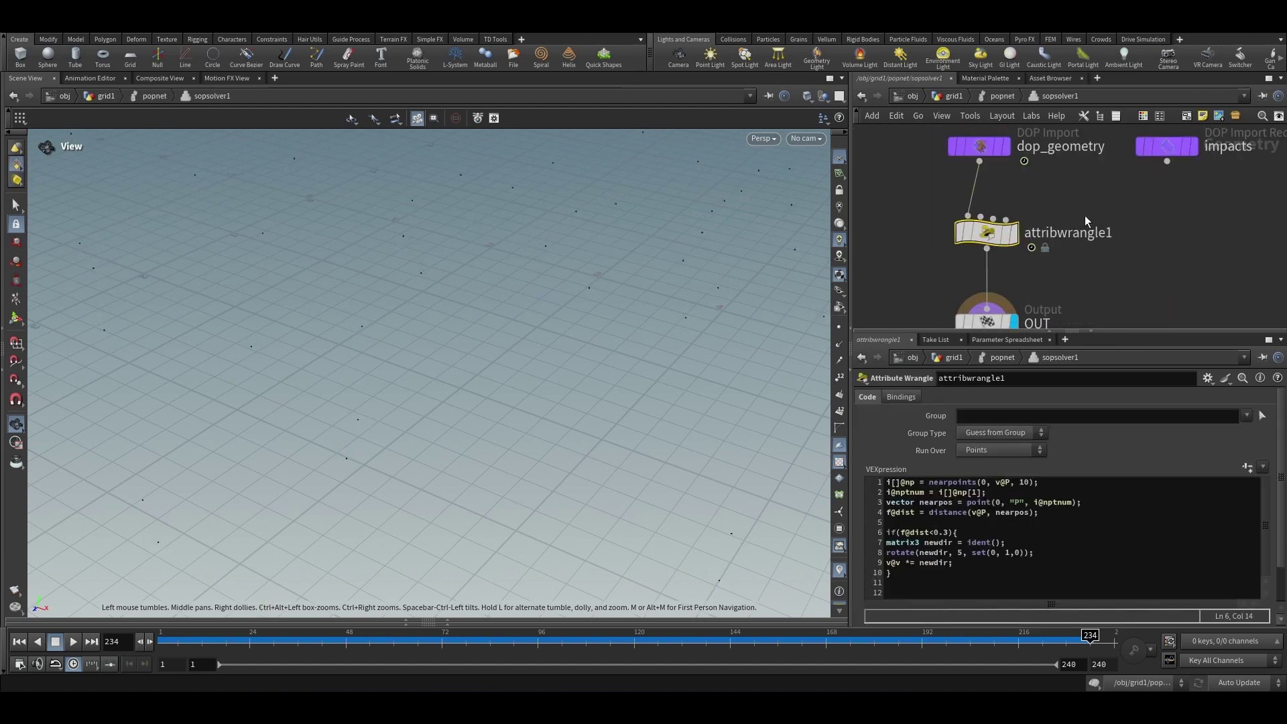
scroll(1075, 215, "down", 2)
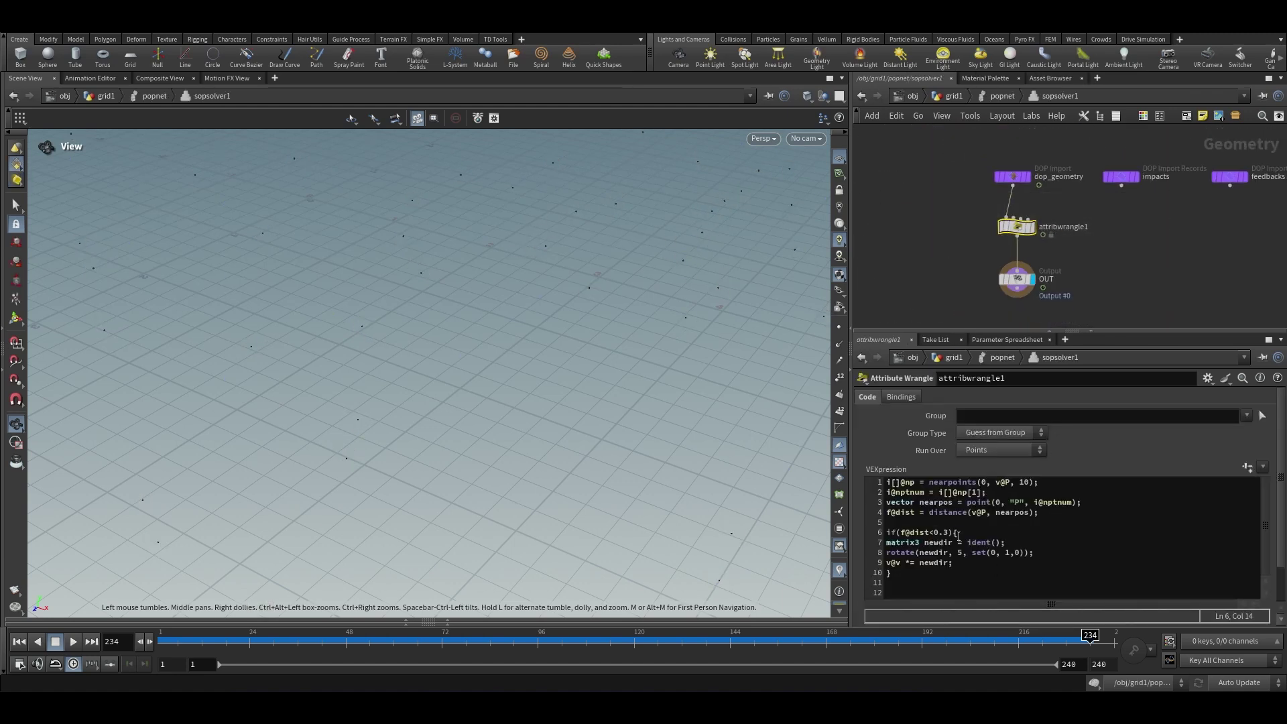
Delete the 'if(f@dist<0.3){' line and its closing brace, leaving line 6 empty
left_click_drag(962, 537, 861, 532)
key("BackSpace")
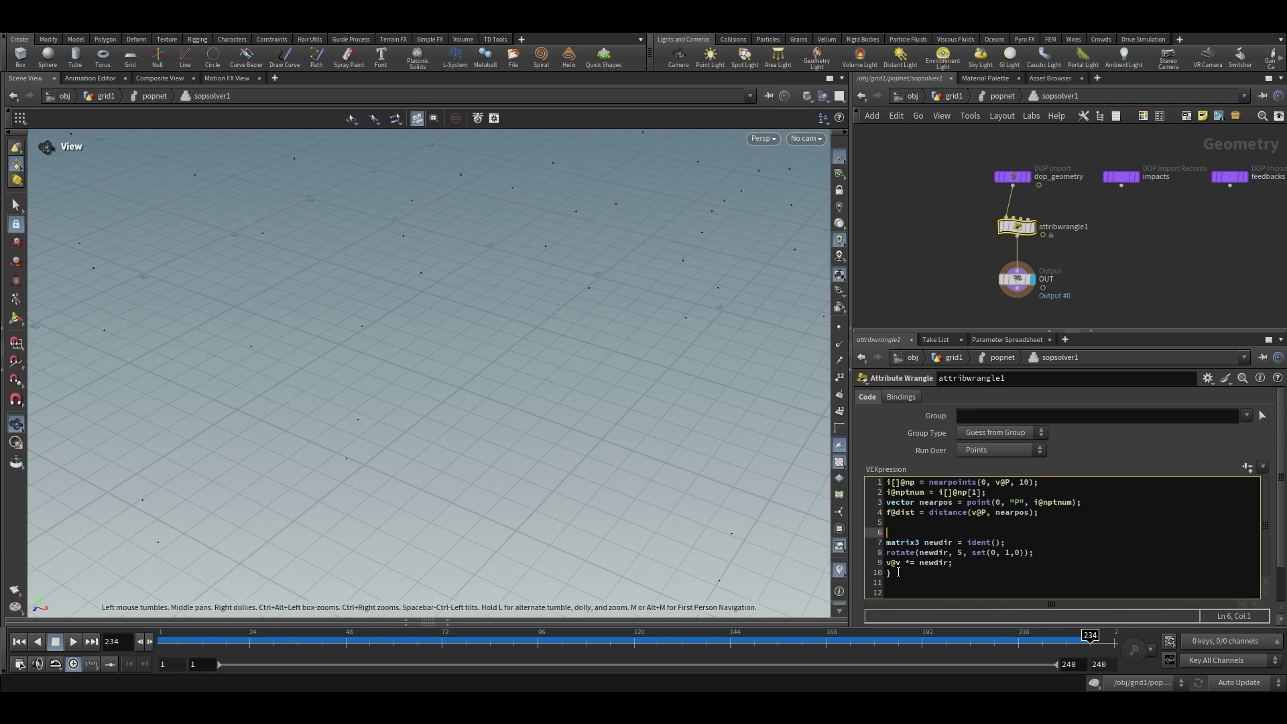
left_click_drag(901, 581, 865, 572)
key("BackSpace")
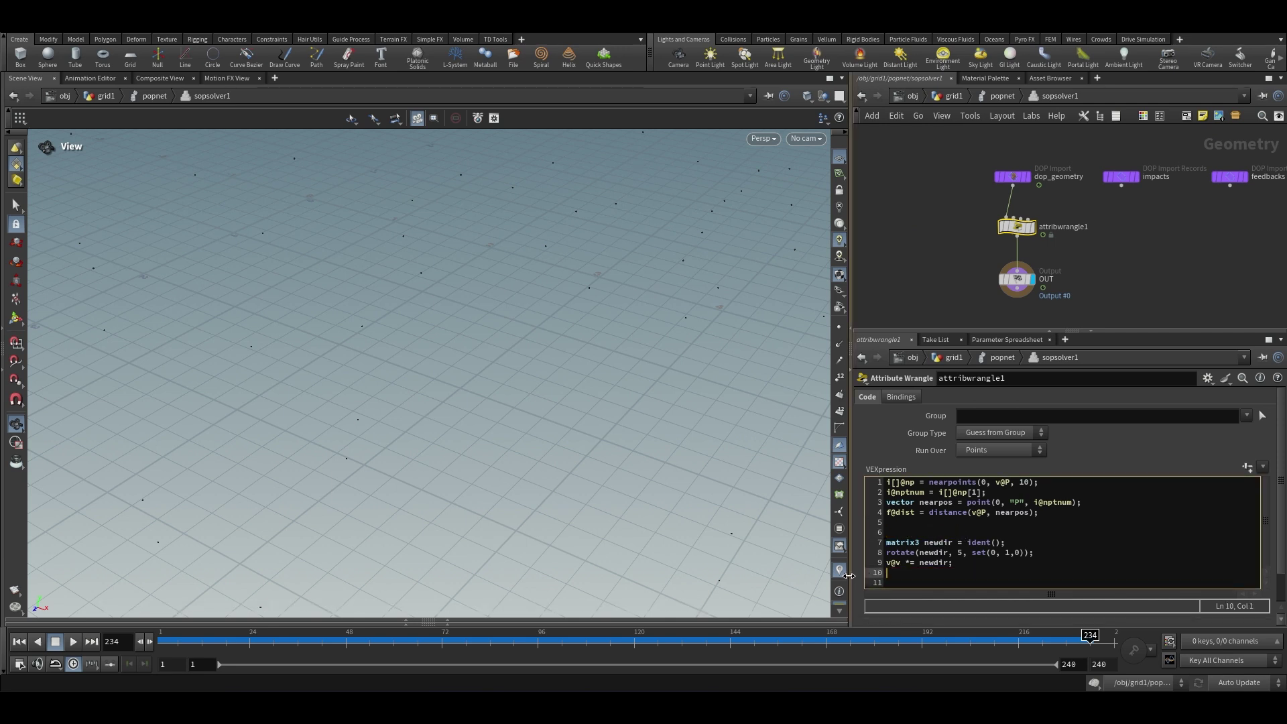
left_click(904, 534)
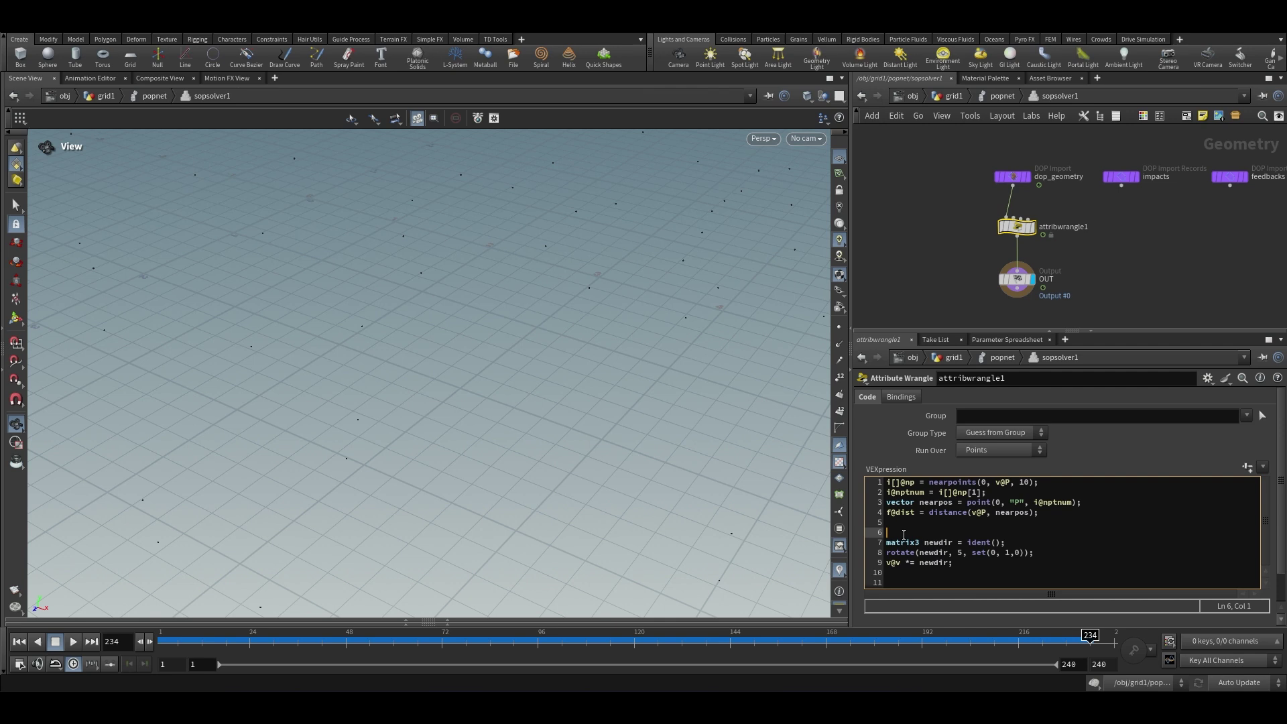
On line 6, write f@rotate = fit(f@dist, 0, 0.3, chf("max_rot"), chf("min_rot"));
type("@")
key("Escape")
type("rotate = fit(")
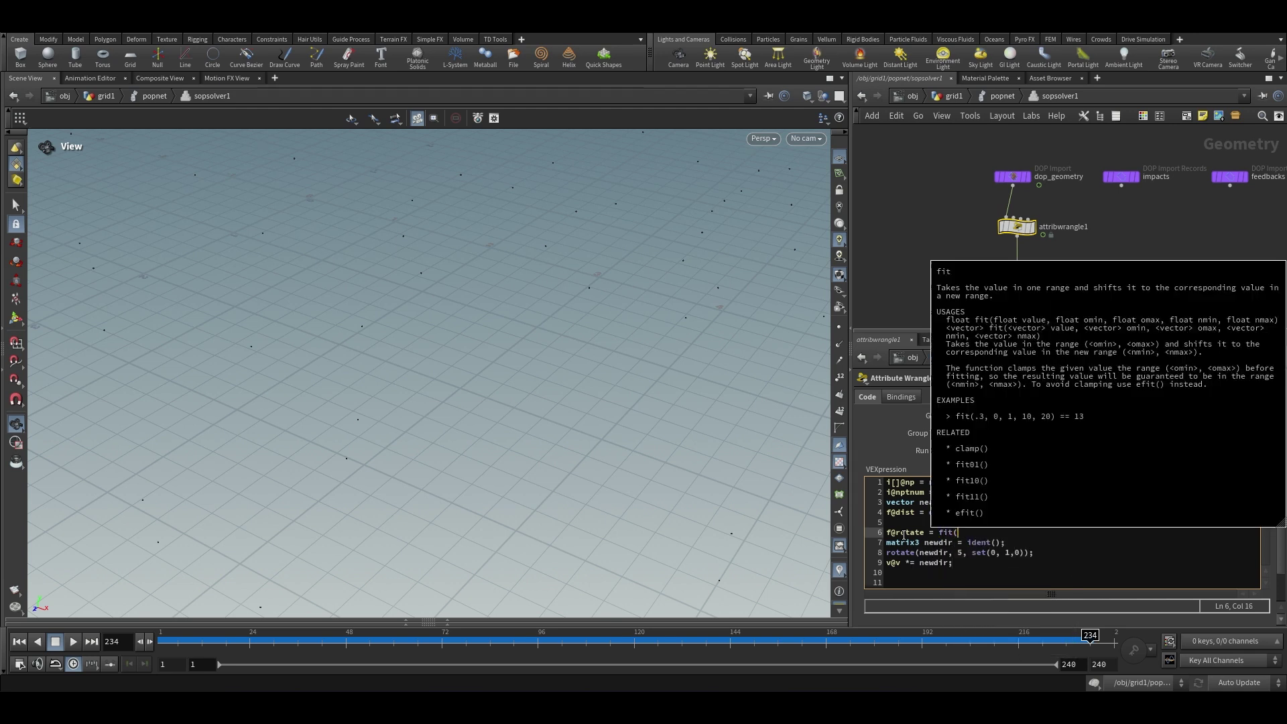
type("f@dist, 0,")
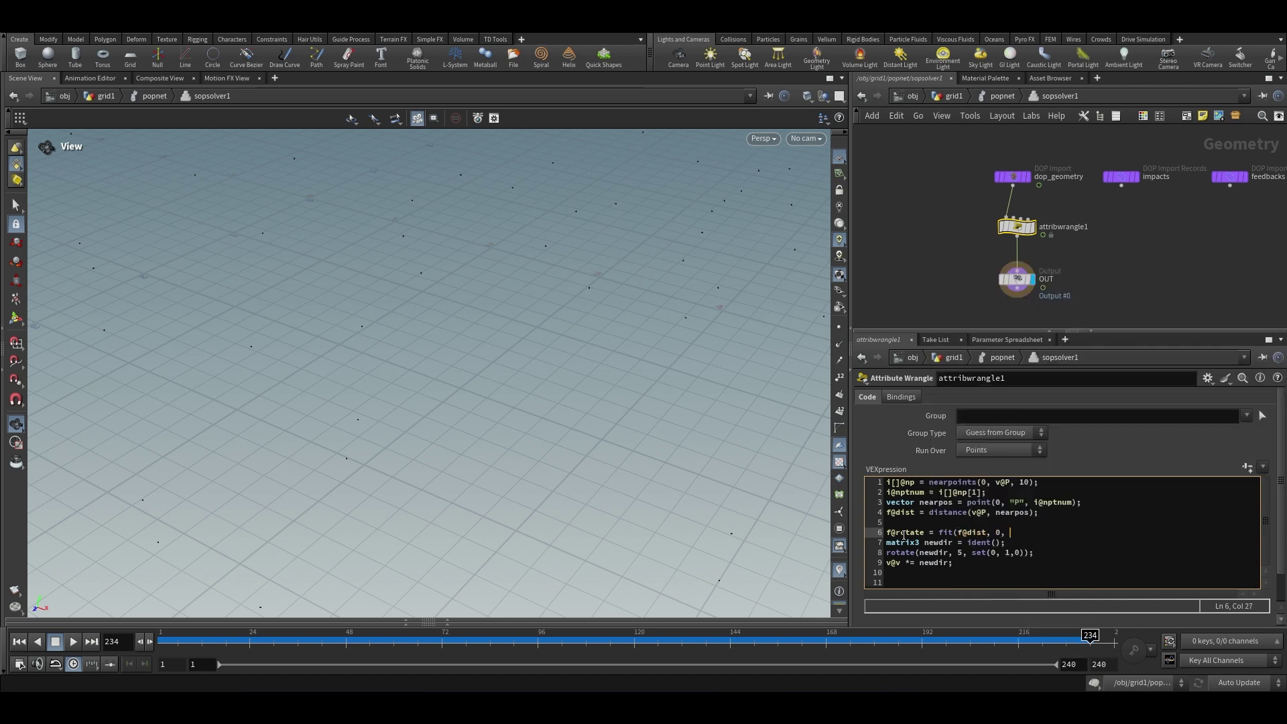
type(" 0.3,")
type("chf(")
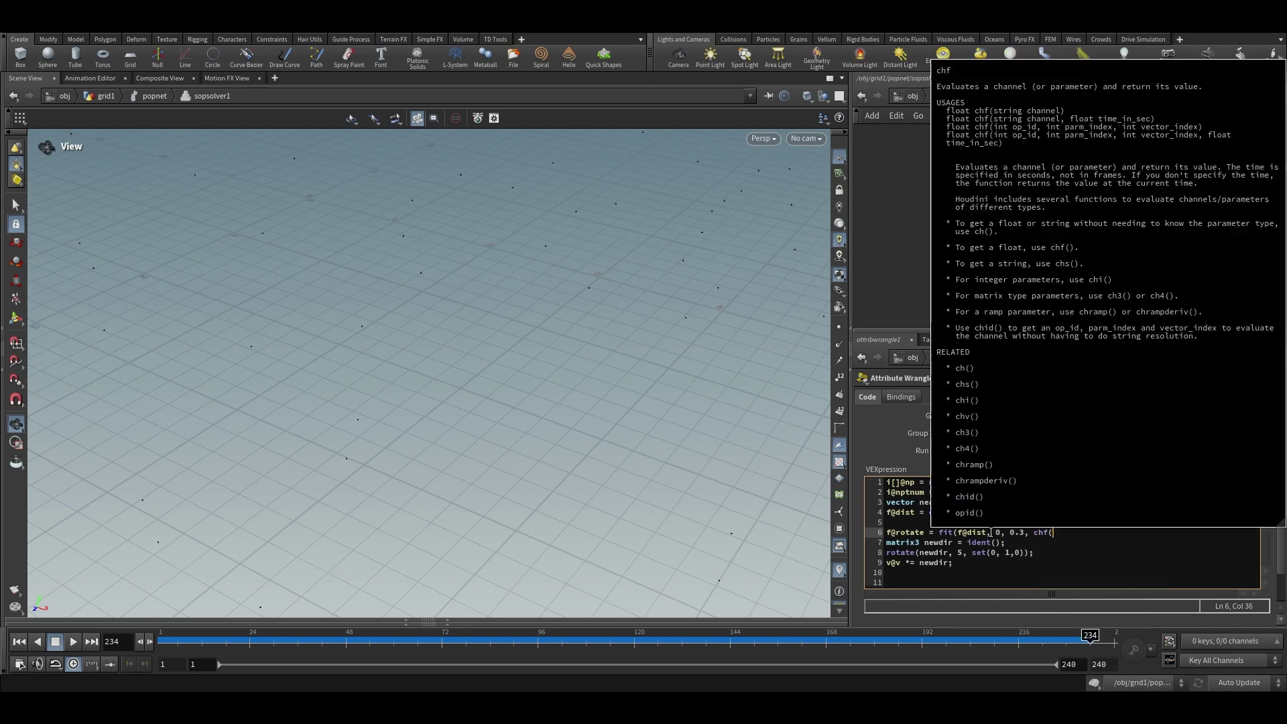
type("\"max_r")
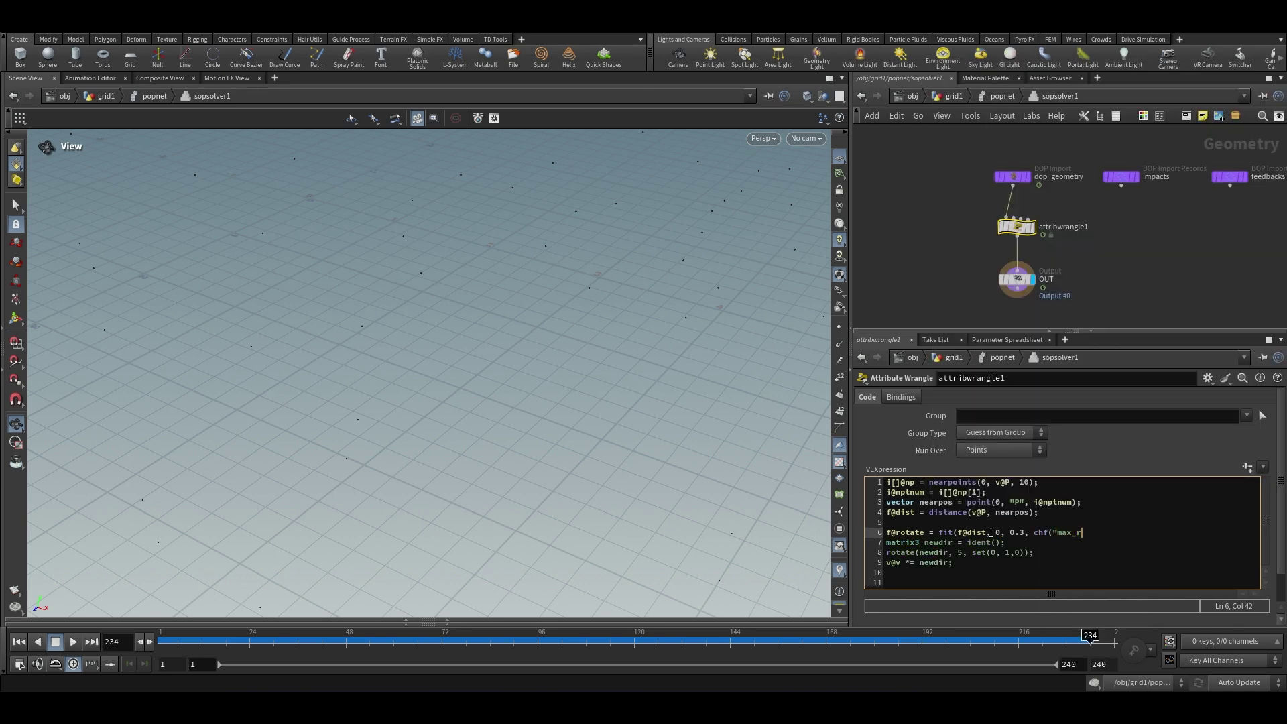
type("ot\"), chf(\"min_rot\"))")
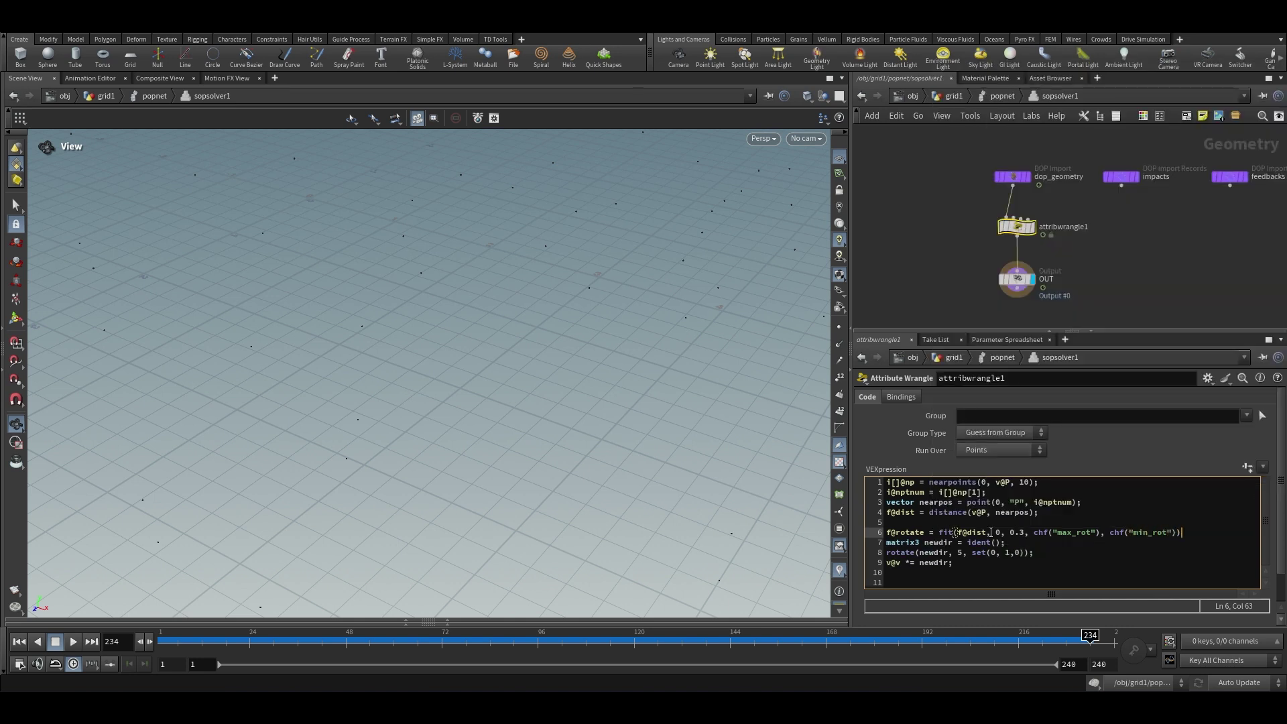
type(";")
Commit the code, rewind to frame 1 and create the Max Rot and Min Rot spare parameters
left_click(1142, 268)
left_click(19, 642)
left_click(1243, 469)
Set the Max Rot parameter to 10
scroll(959, 484, "down", 1)
scroll(960, 483, "up", 1)
double_click(974, 475)
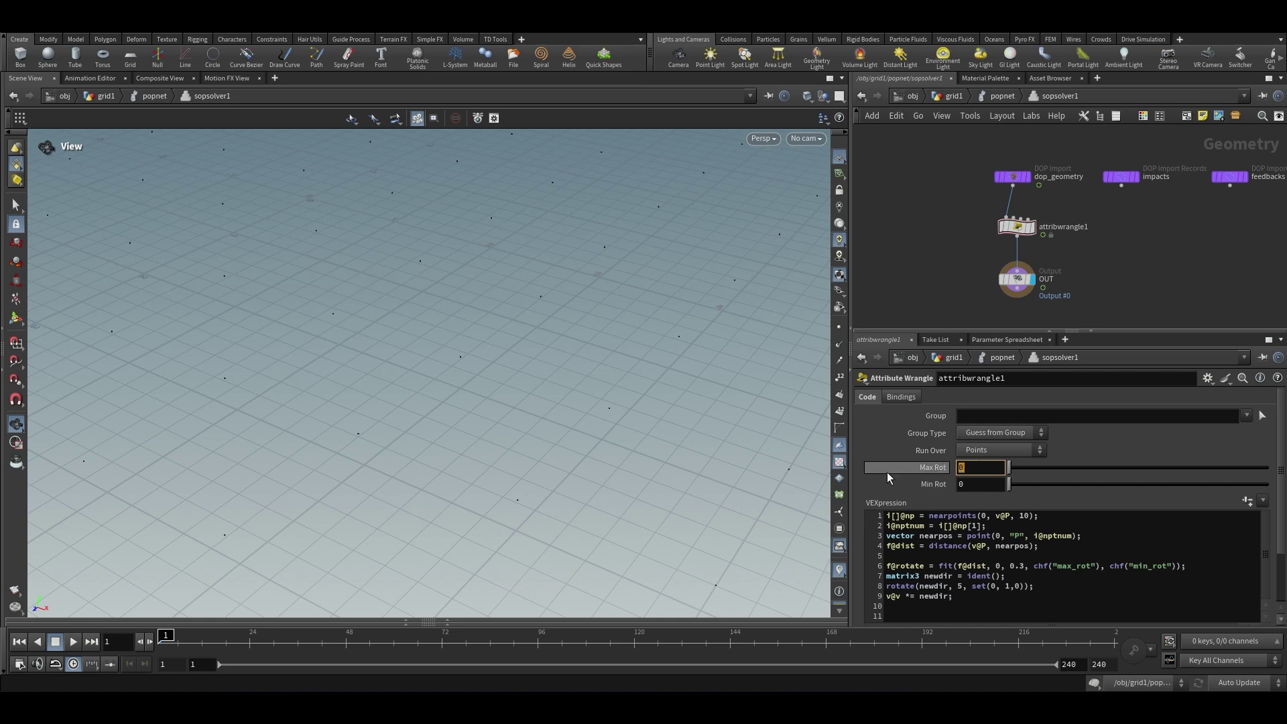
type("5")
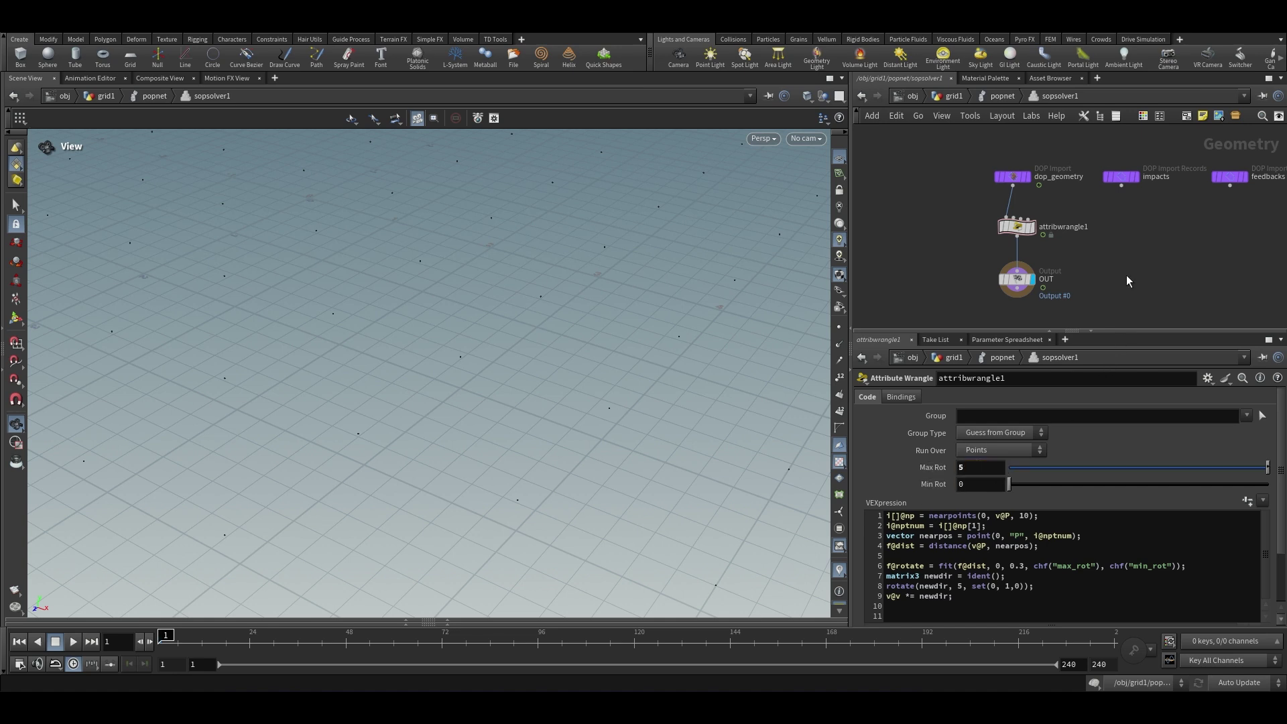
double_click(978, 466)
type("10")
key("Return")
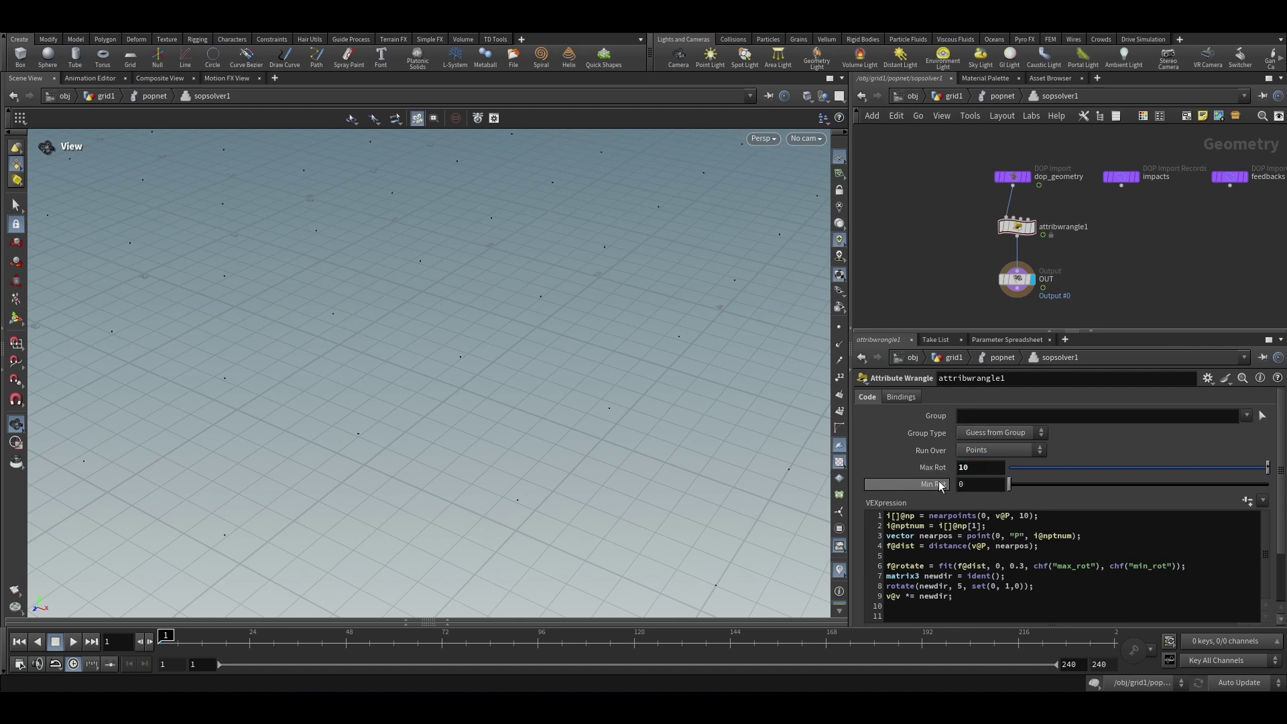
Wrap the fit() expression on line 6 in radians()
left_click(942, 568)
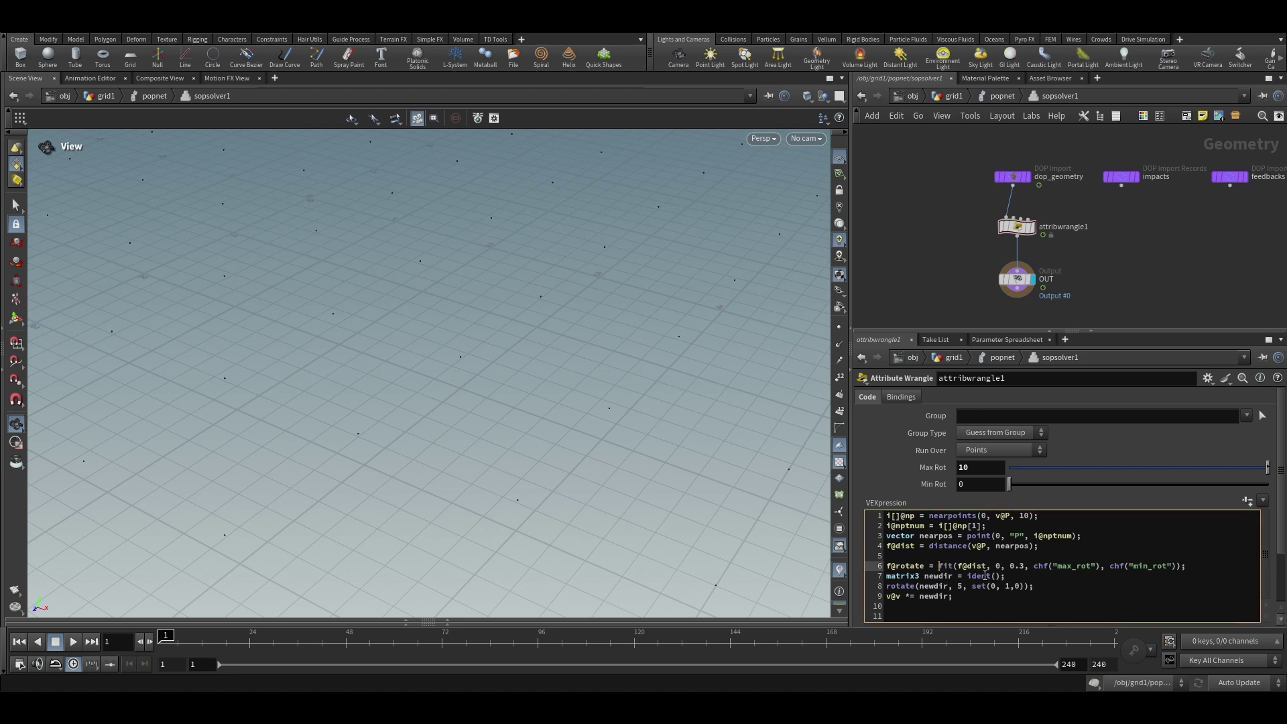
type("radians")
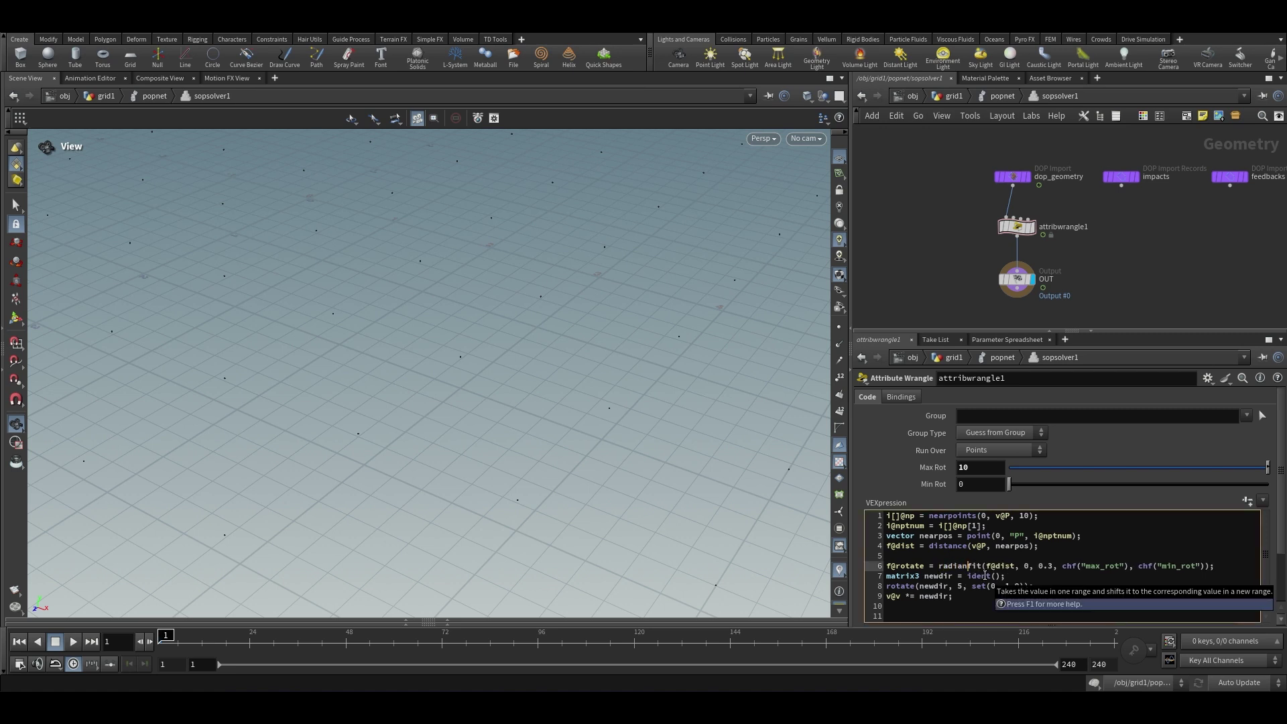
type("(")
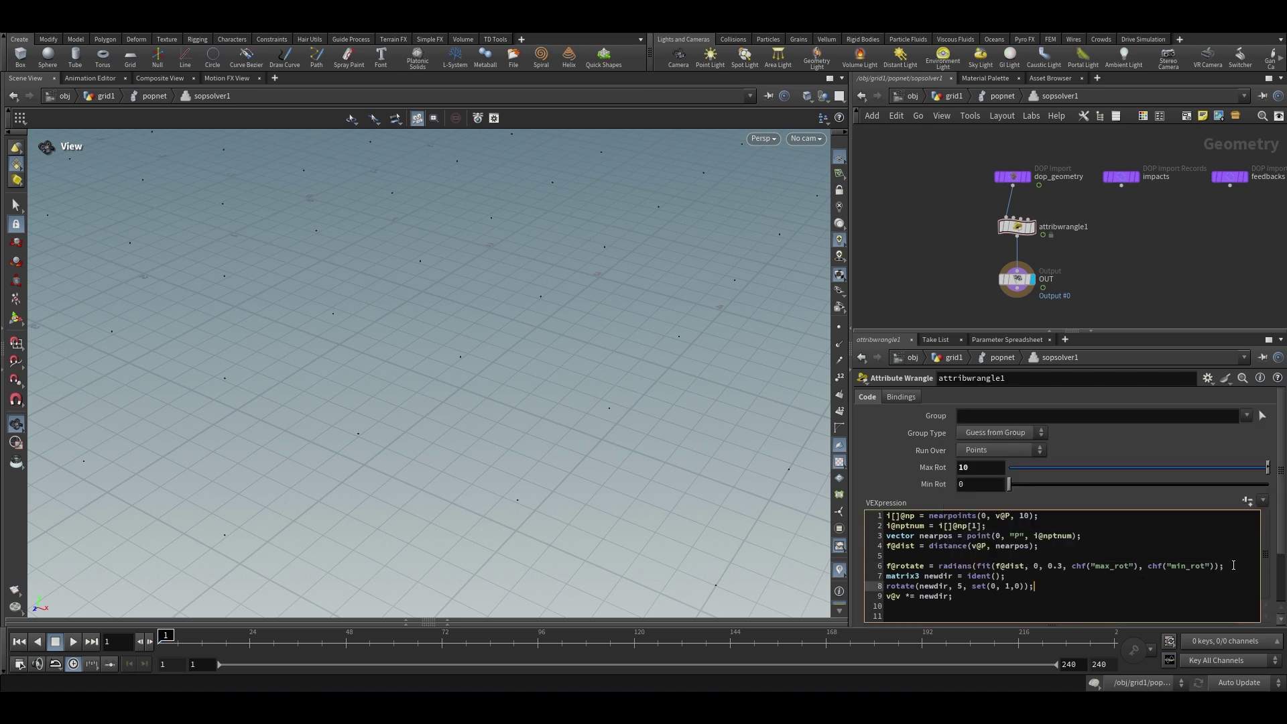
left_click(1217, 567)
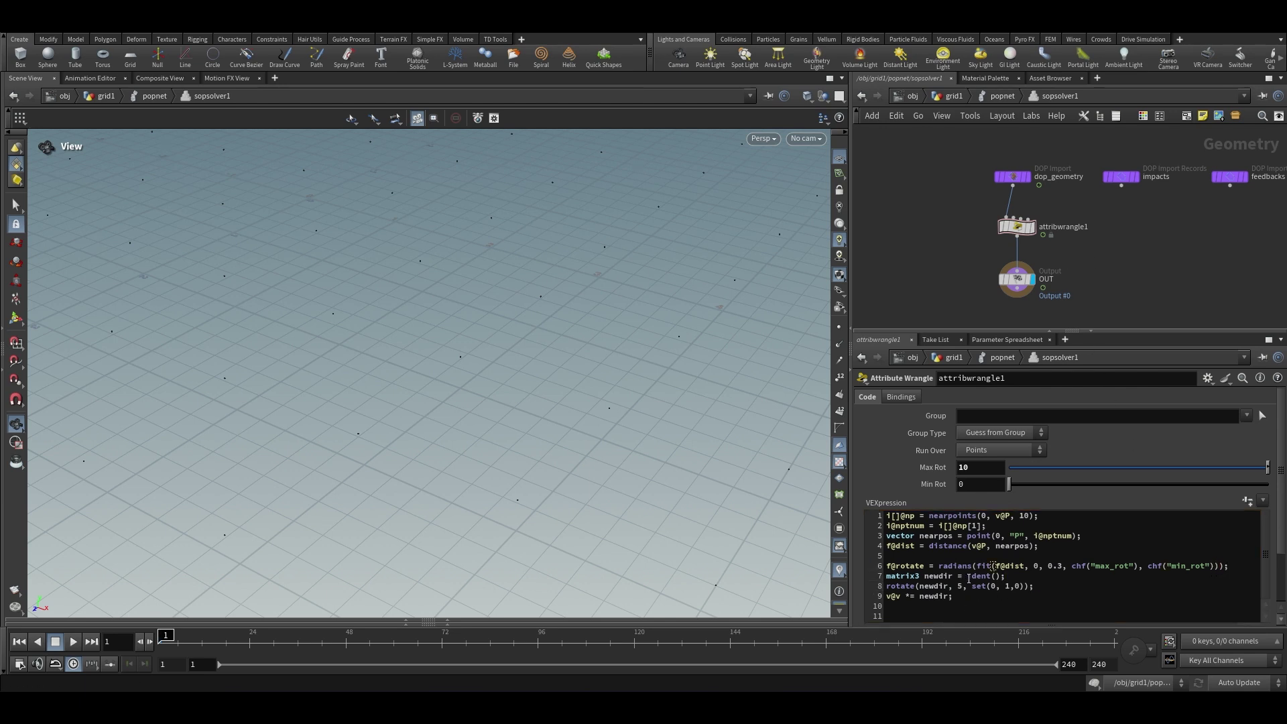
Replace the fixed angle 5 in rotate(newdir, 5, ...) on line 8 with f@rotate
left_click_drag(929, 565, 929, 556)
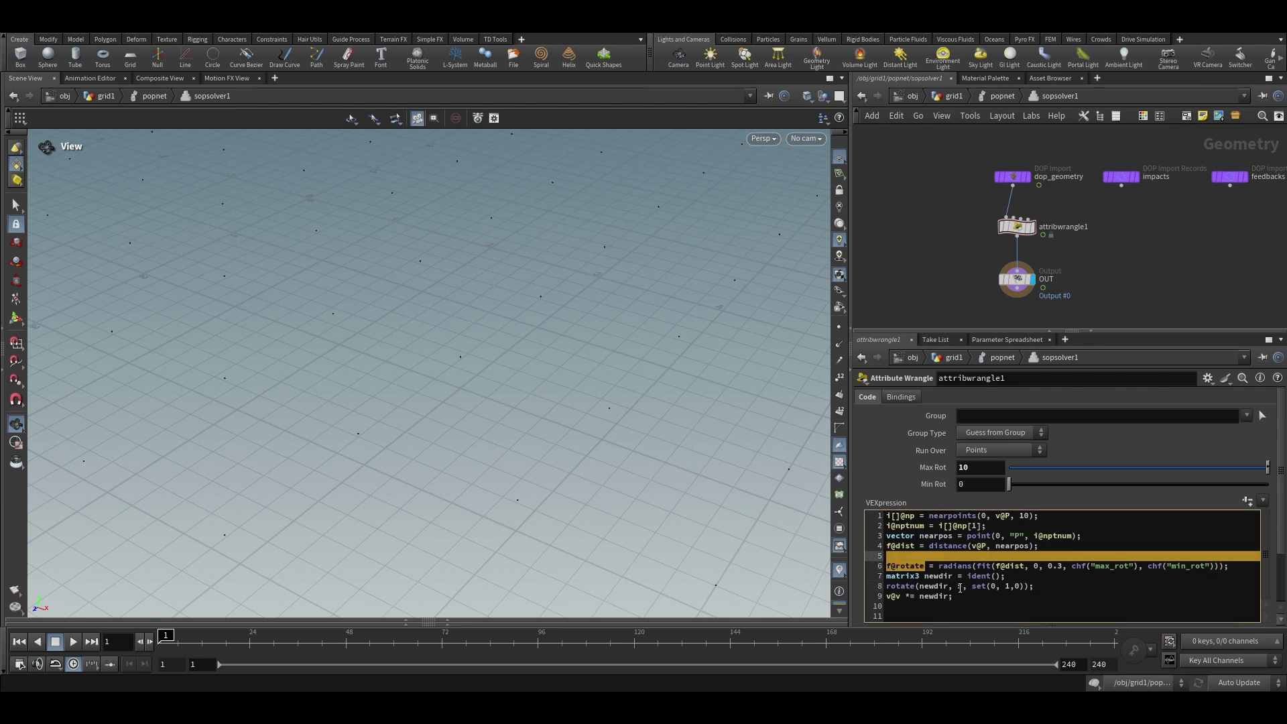
left_click(961, 586)
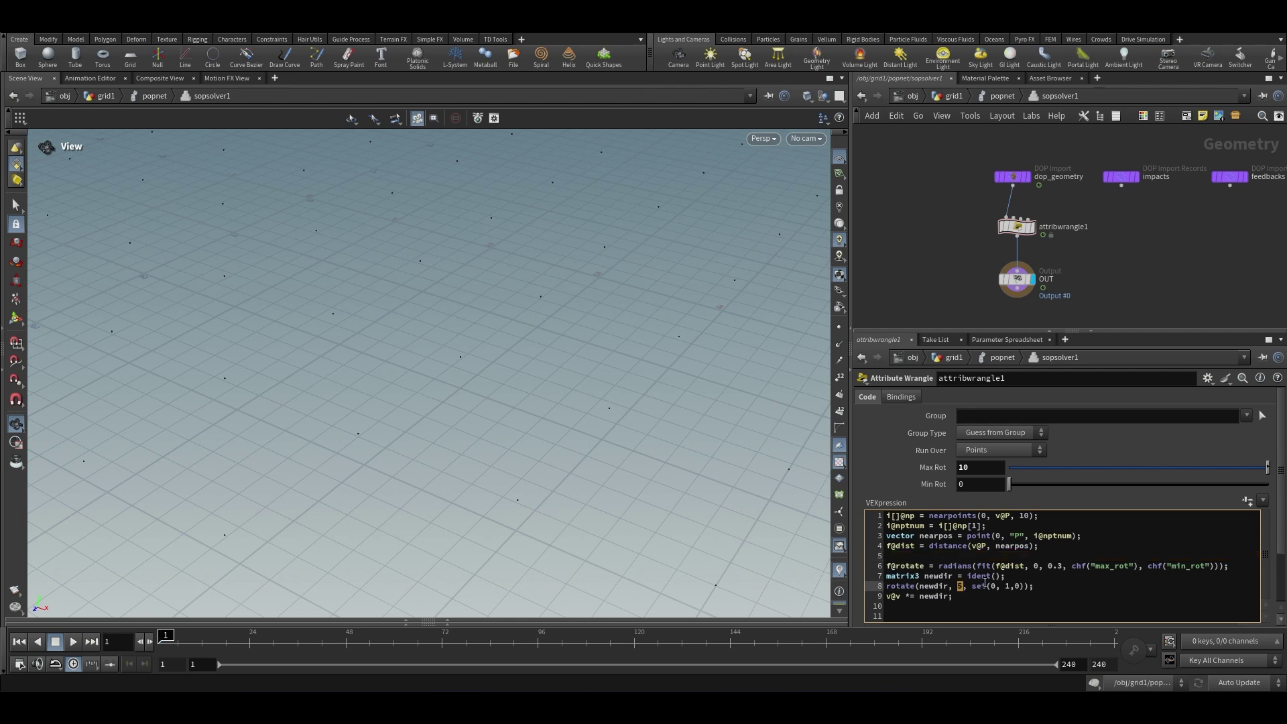
type("f@rotate")
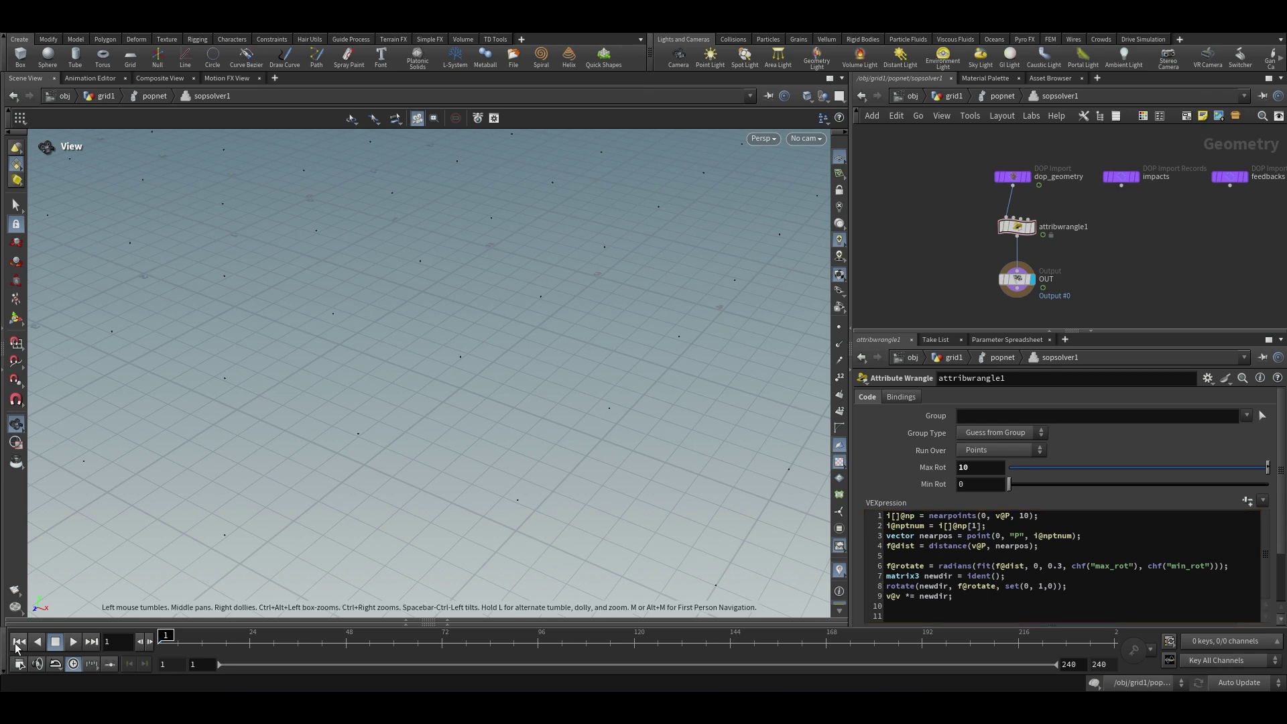
Return to grid1 and play the simulation, stopping at frame 166
left_click(954, 96)
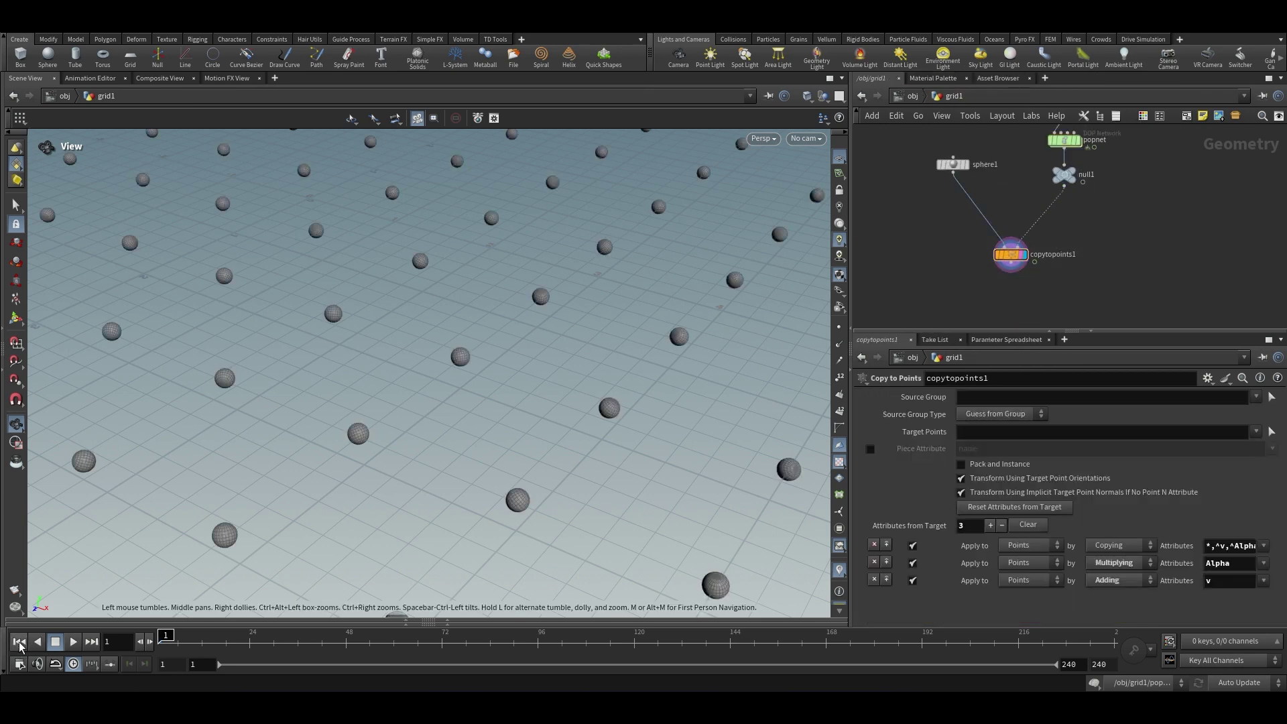
left_click(74, 642)
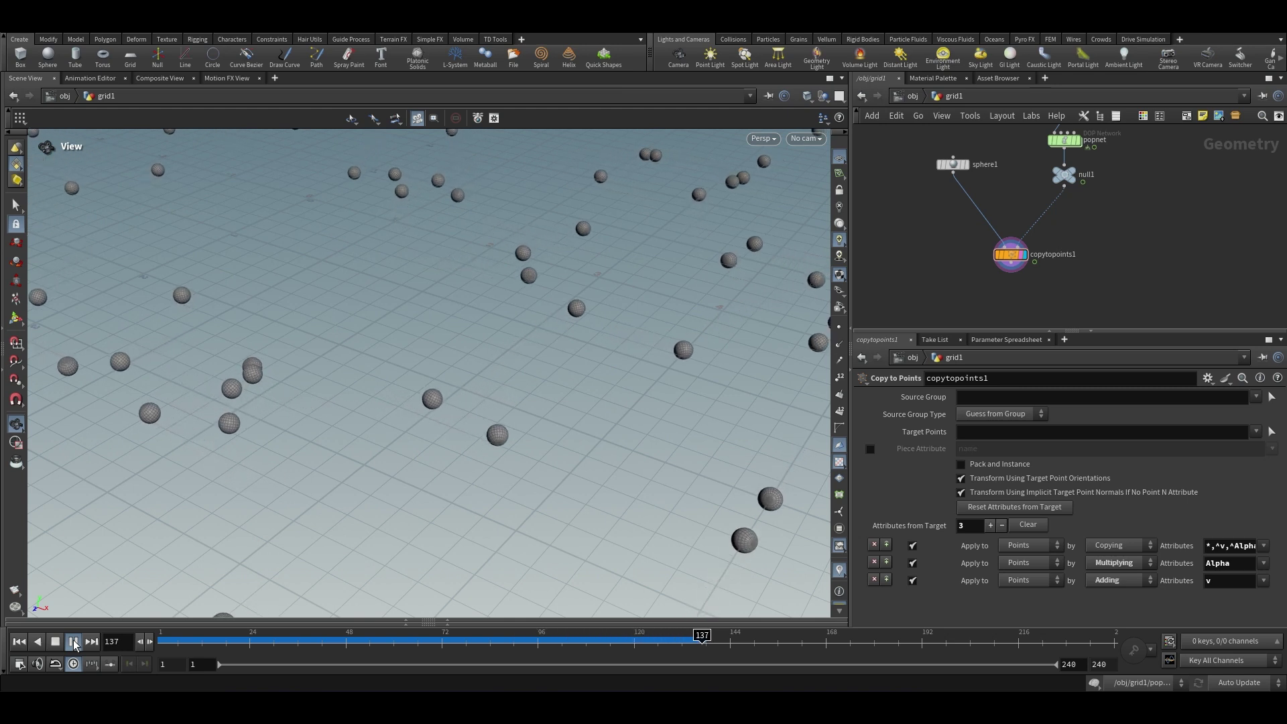
left_click(74, 645)
Inside sopsolver1, raise the wrangle's Max Rot to 30
scroll(1064, 128, "up", 5)
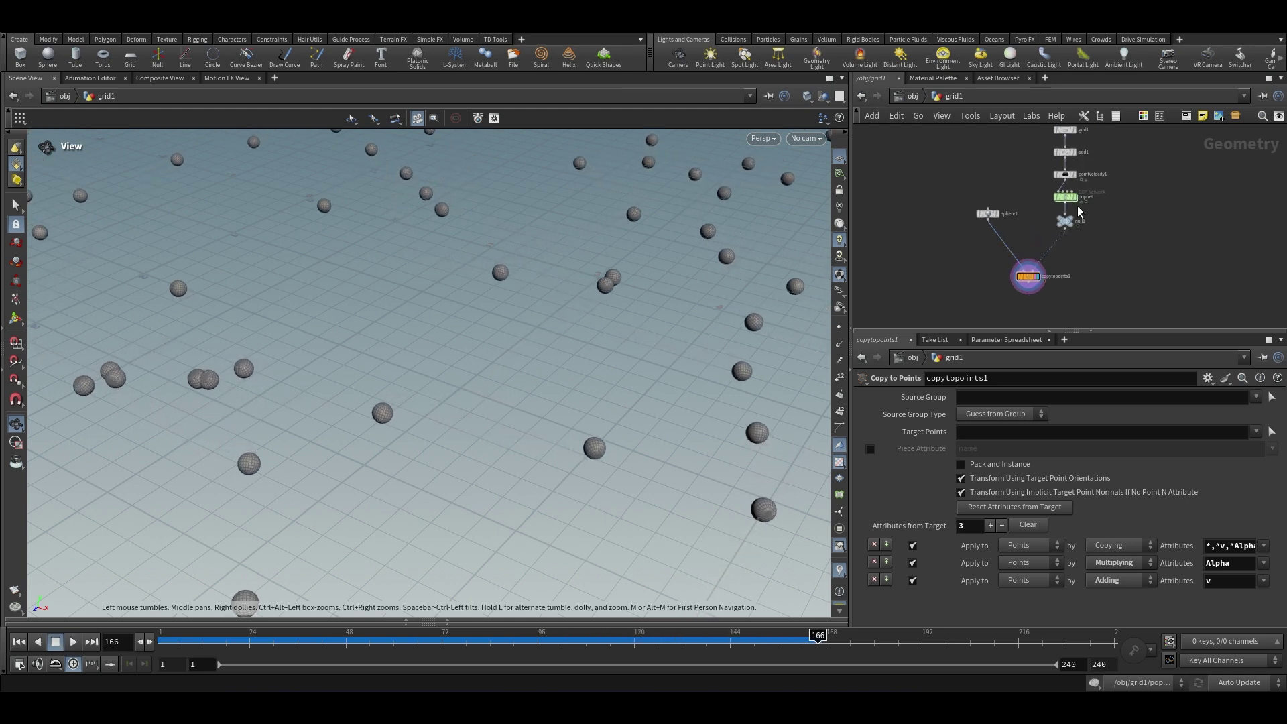
double_click(1057, 172)
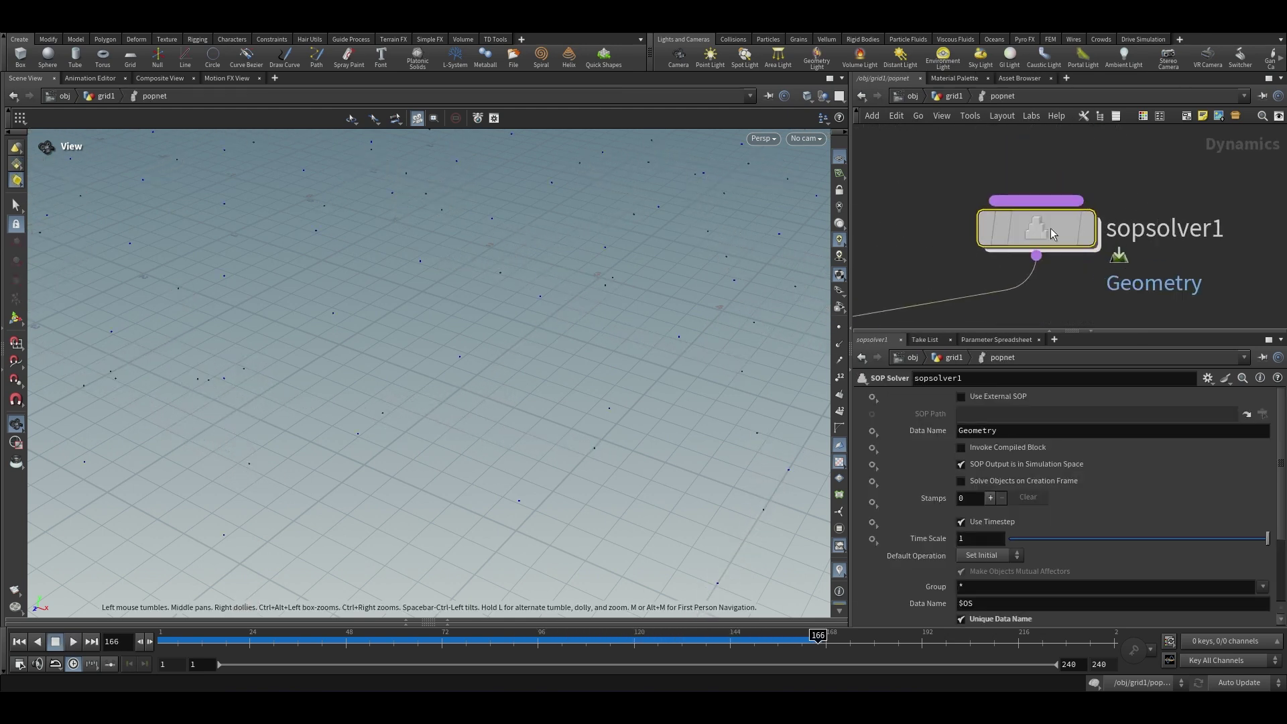
double_click(1046, 217)
double_click(975, 468)
type("30")
key("Return")
Rewind to frame 1 and play back the copytopoints1 sphere result in grid1
left_click(992, 99)
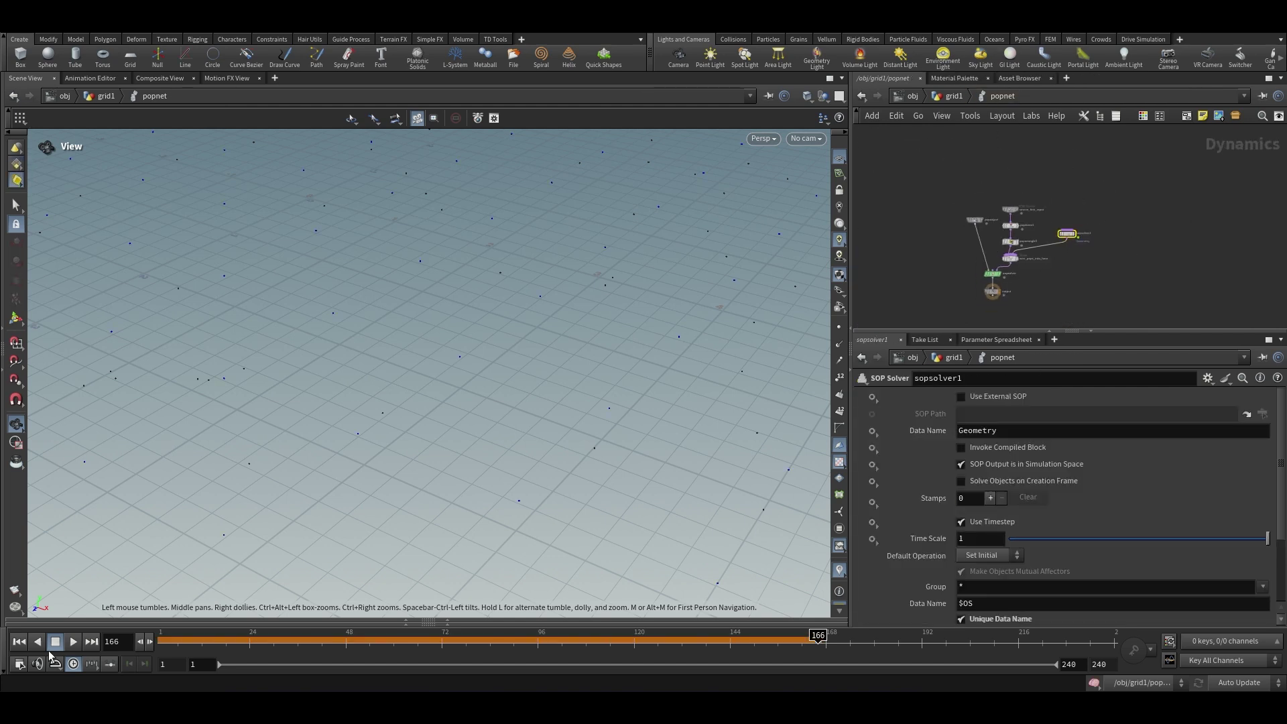
left_click(18, 641)
left_click(949, 97)
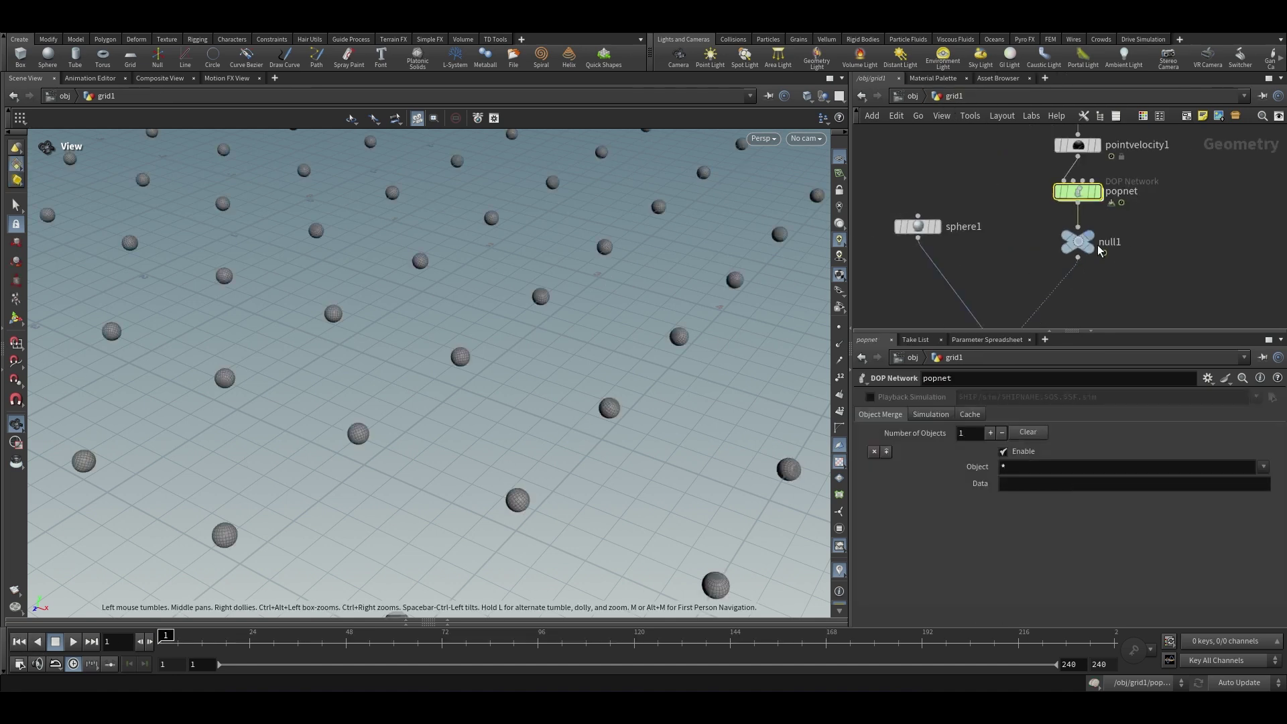
left_click(957, 297)
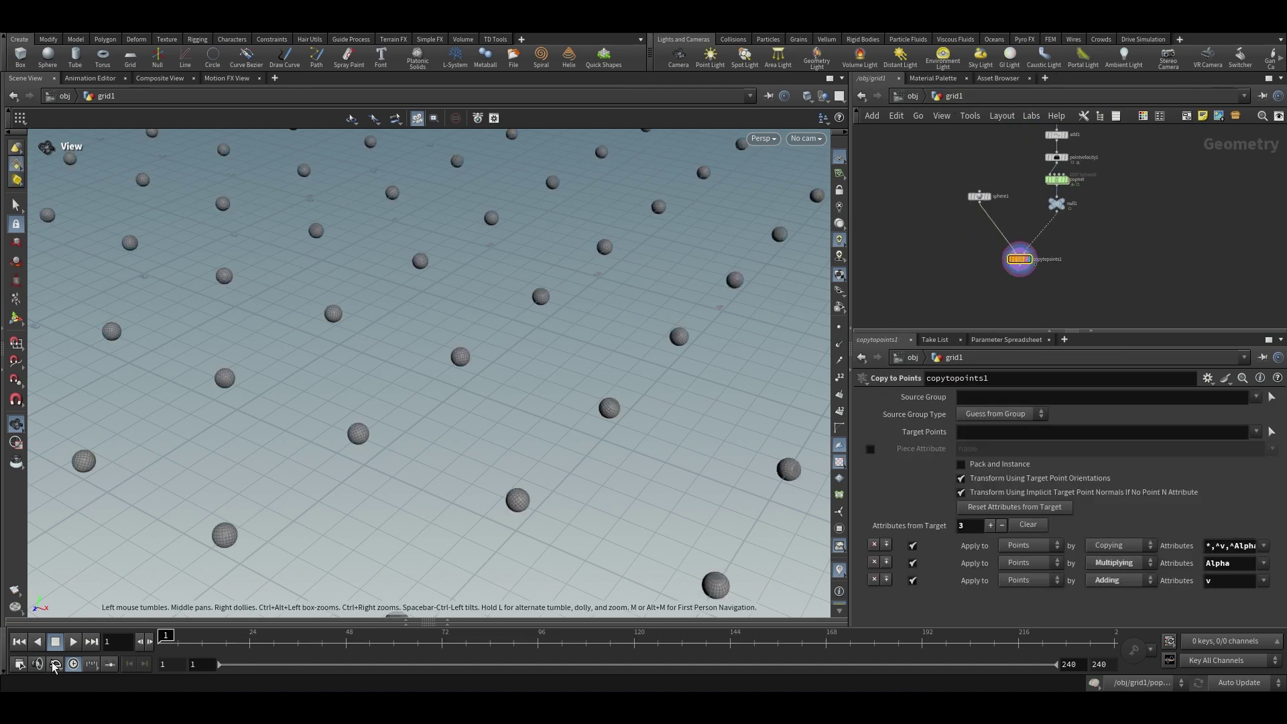
left_click(75, 642)
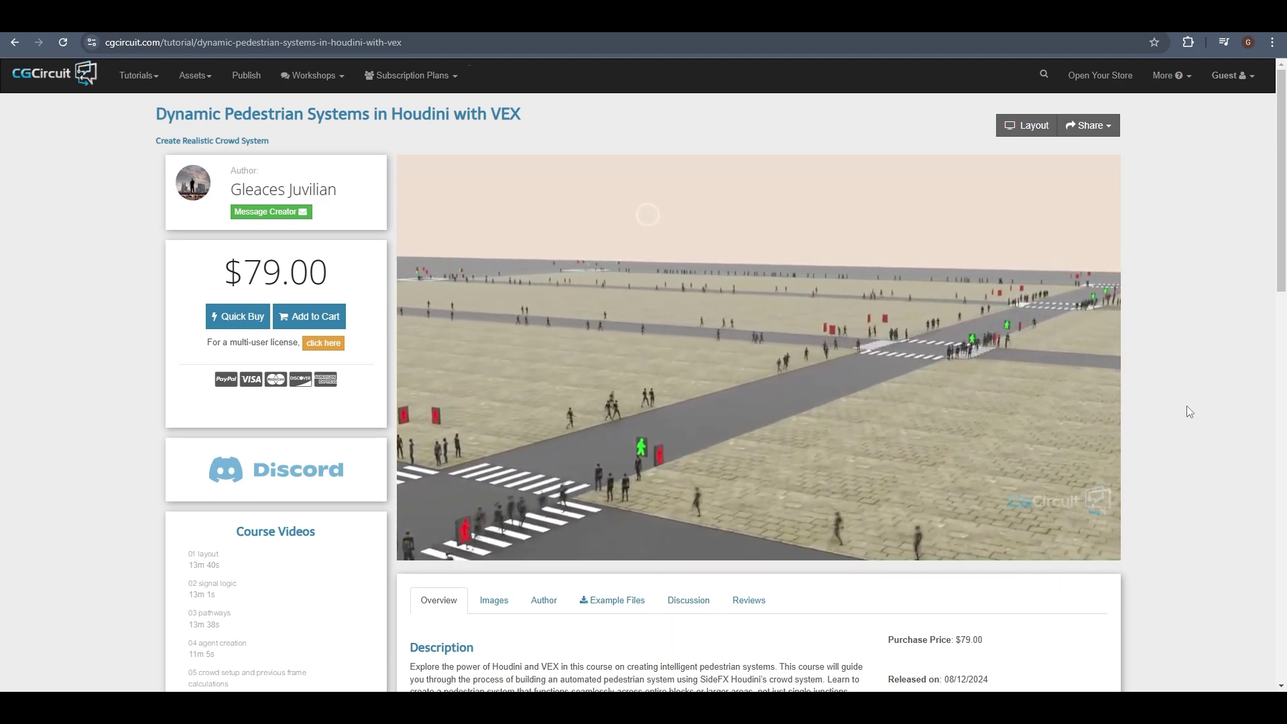
Pause and then resume the course trailer on the CGCircuit page
left_click(980, 388)
left_click(981, 387)
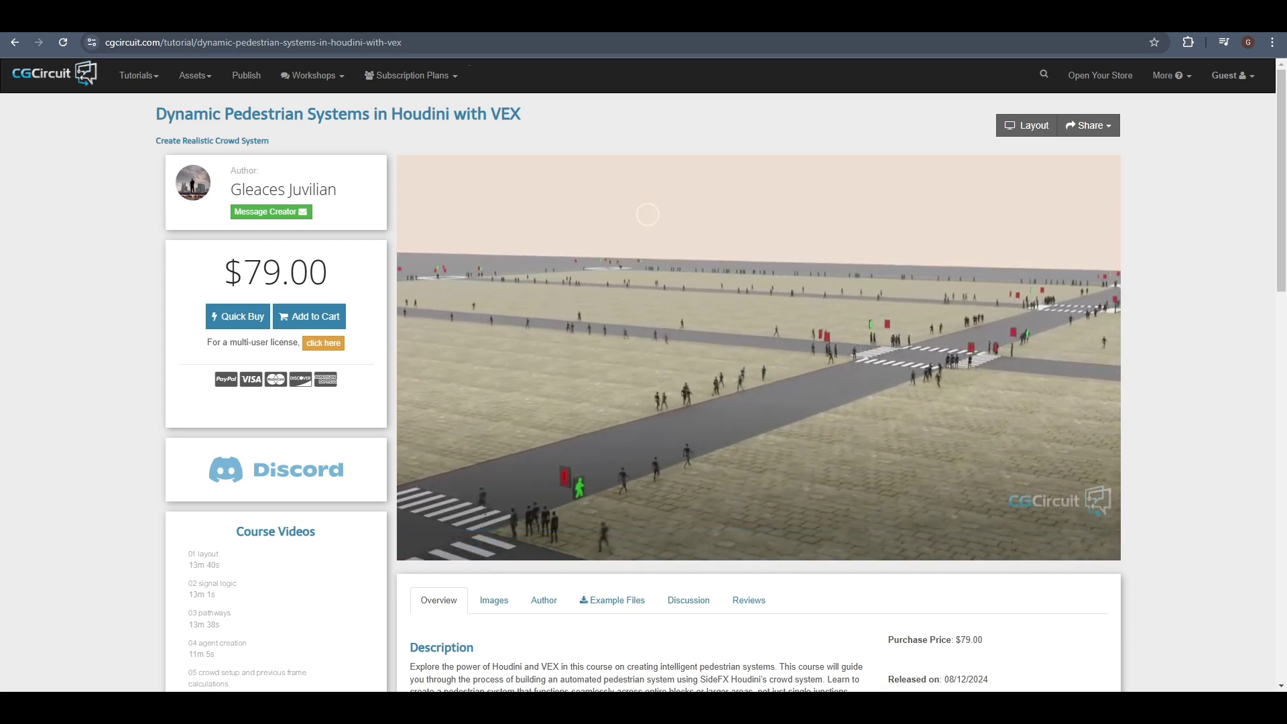